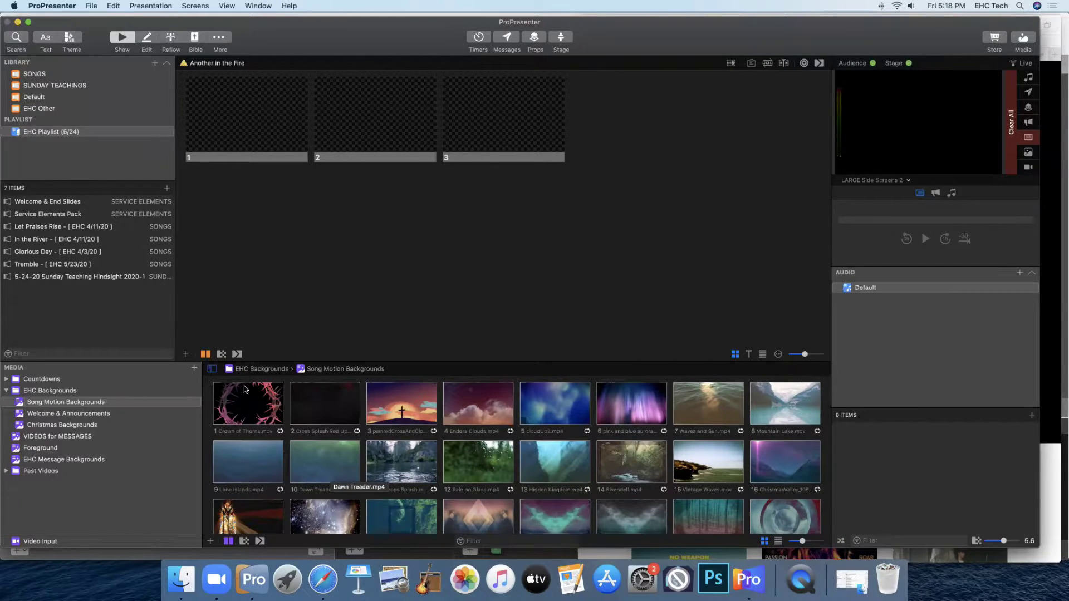
- Create a 'Heart of God' presentation in SONGS using the EHC Song Default template theme
{"action": "left_click", "coordinate": [41, 77]}
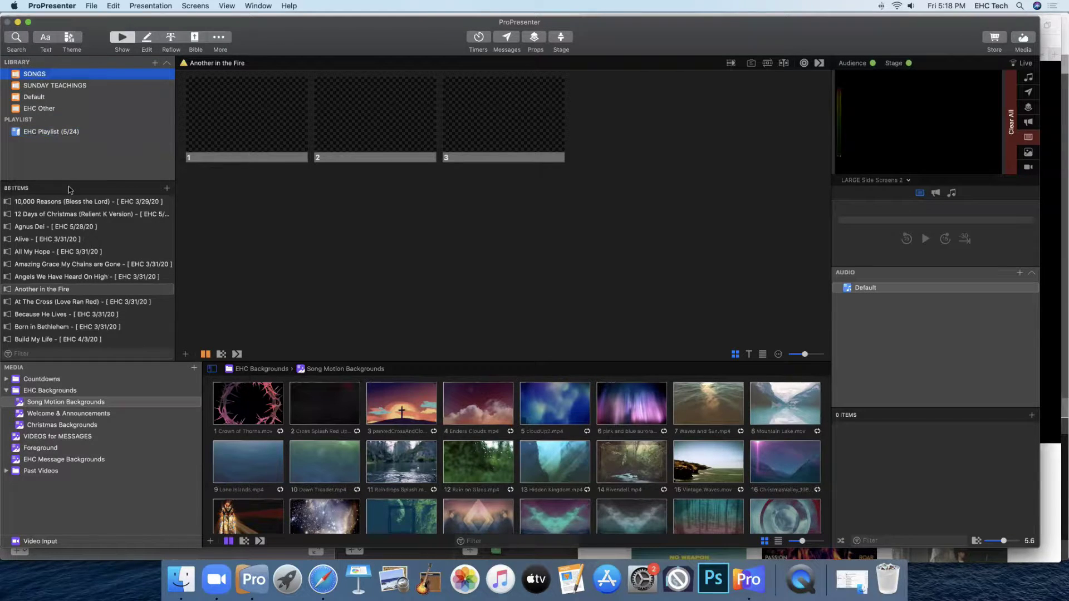
{"action": "left_click", "coordinate": [167, 189]}
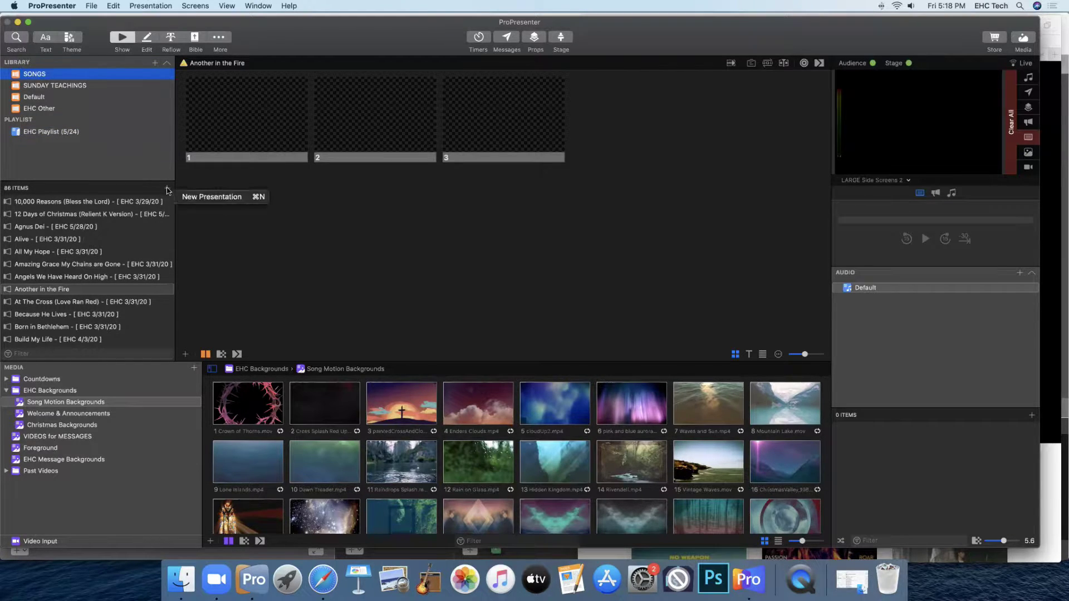
{"action": "left_click", "coordinate": [209, 202]}
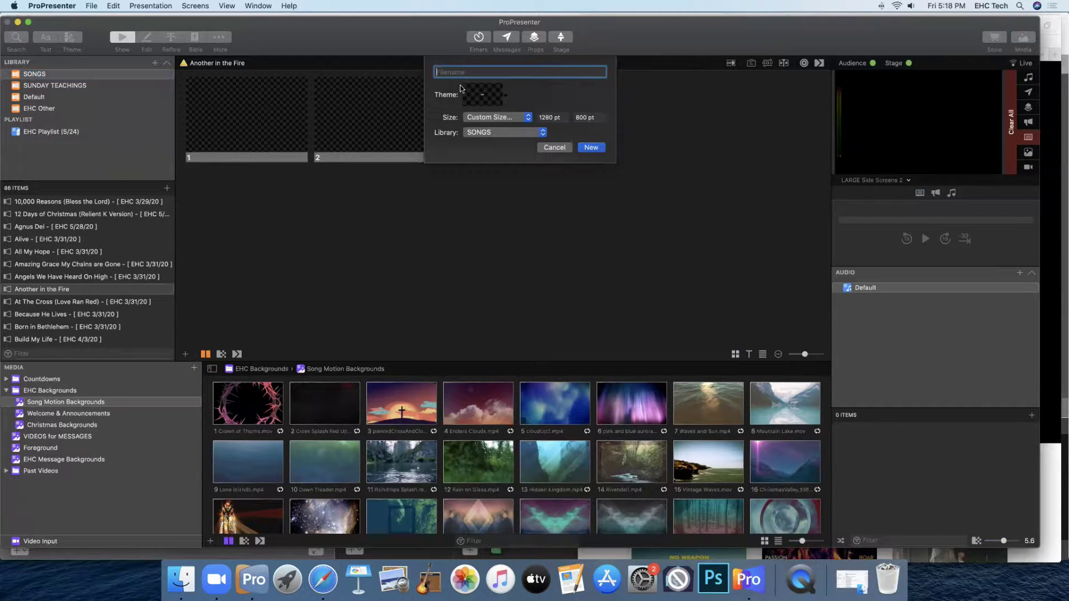
{"action": "type", "text": "Heart of God"}
{"action": "left_click", "coordinate": [507, 100]}
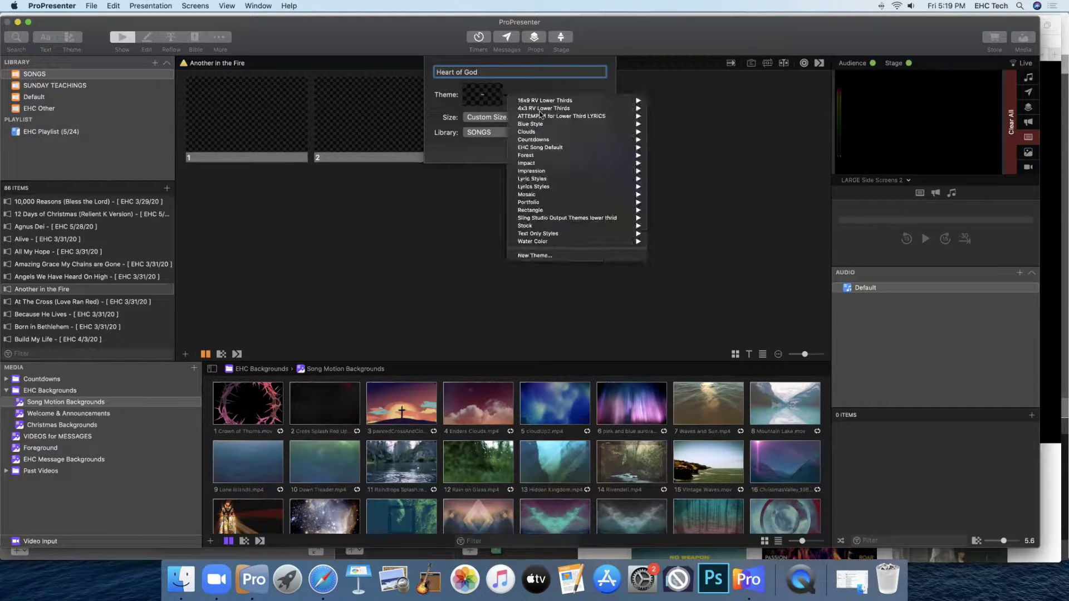
{"action": "mouse_move", "coordinate": [541, 150]}
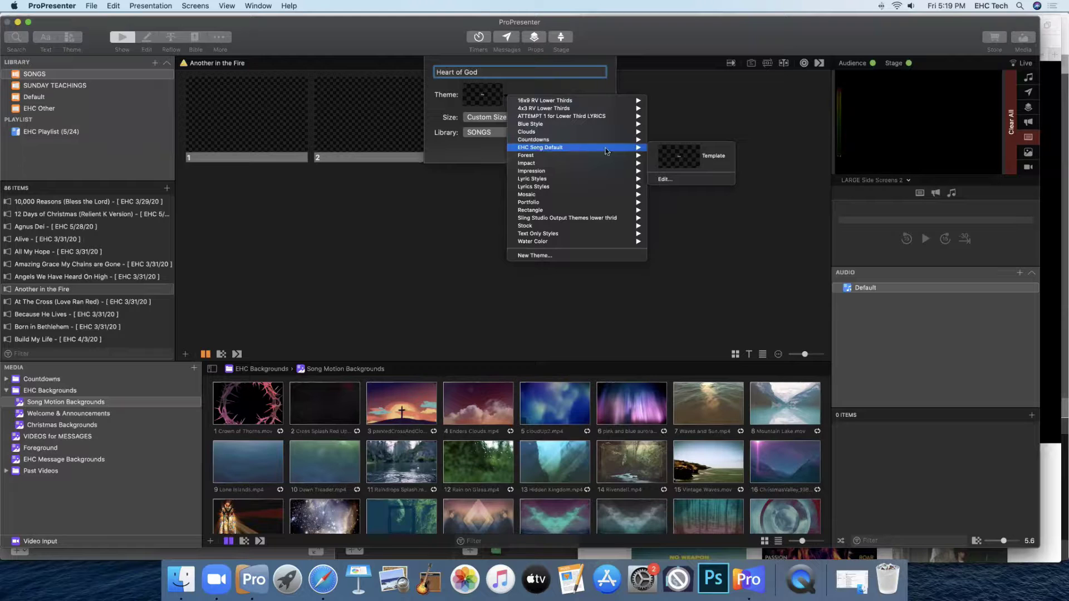
{"action": "left_click", "coordinate": [708, 160]}
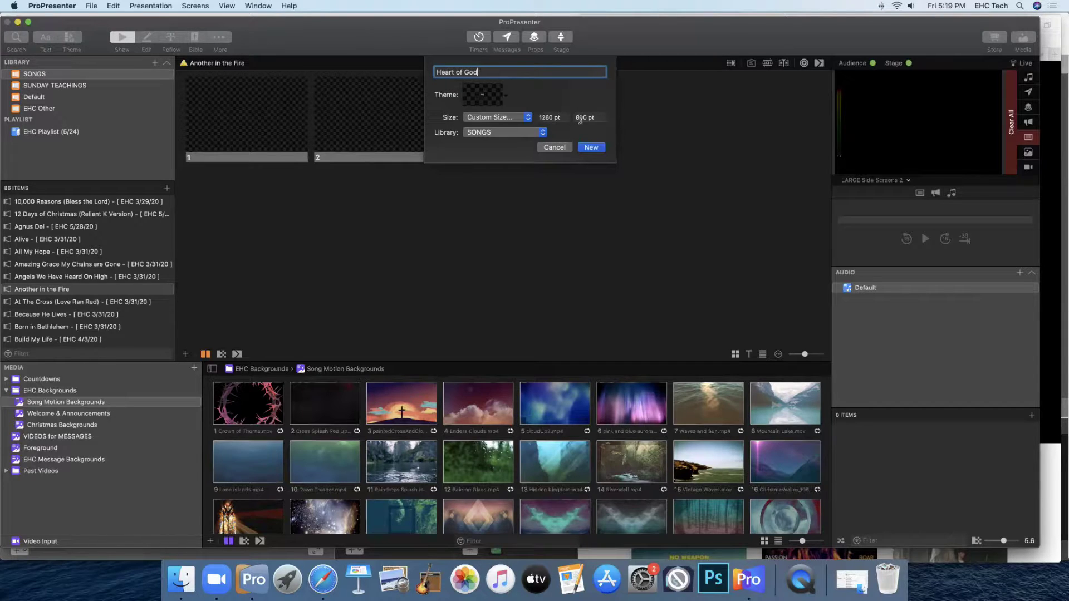
{"action": "left_click", "coordinate": [590, 148]}
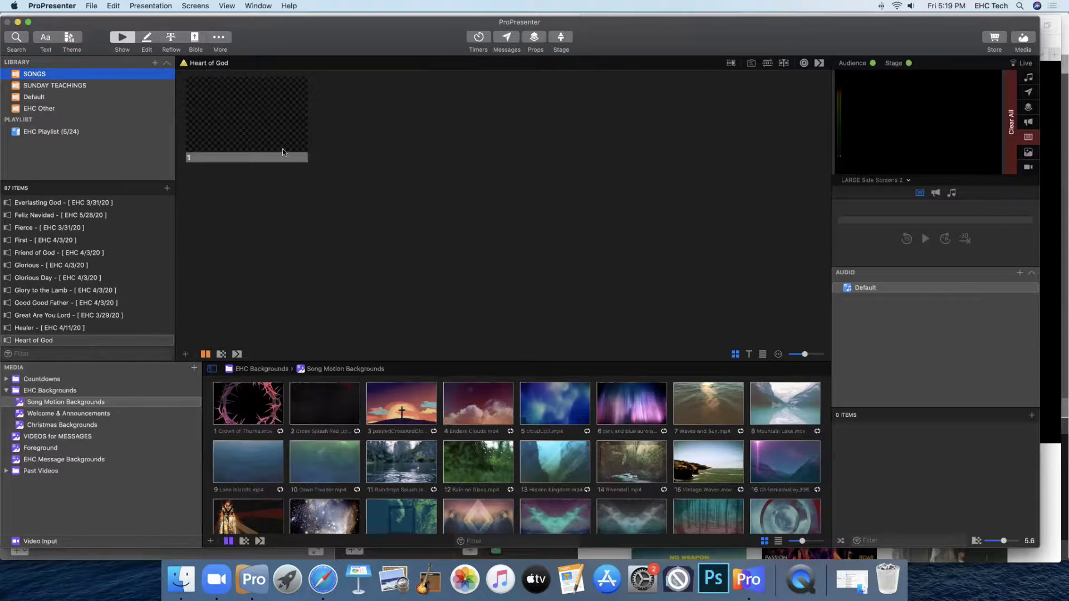
- Open the first slide in the editor and add two blank slides, making three
{"action": "right_click", "coordinate": [244, 106]}
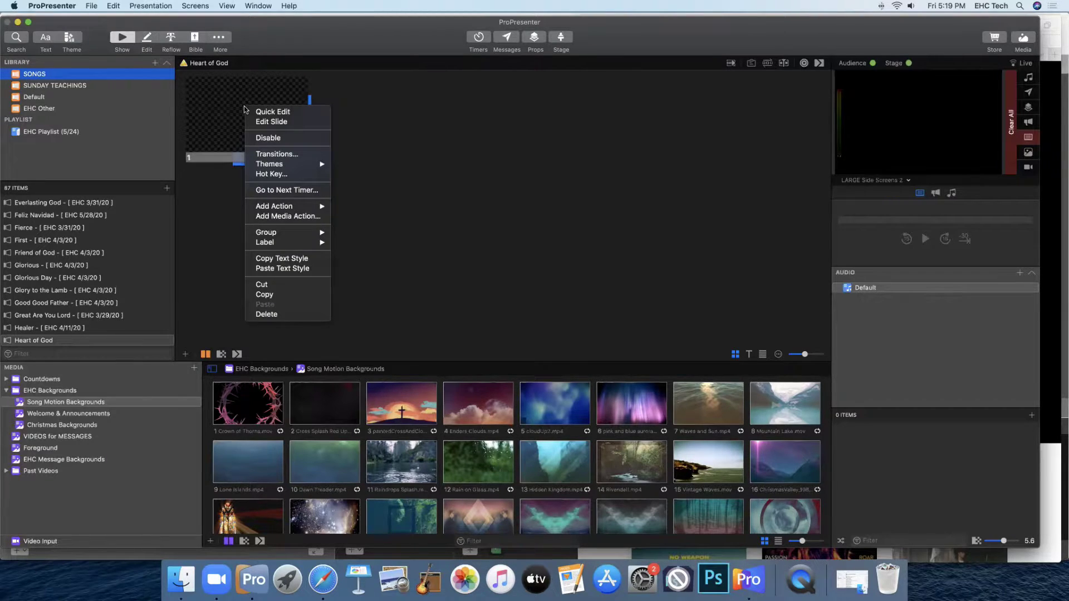
{"action": "left_click", "coordinate": [273, 123]}
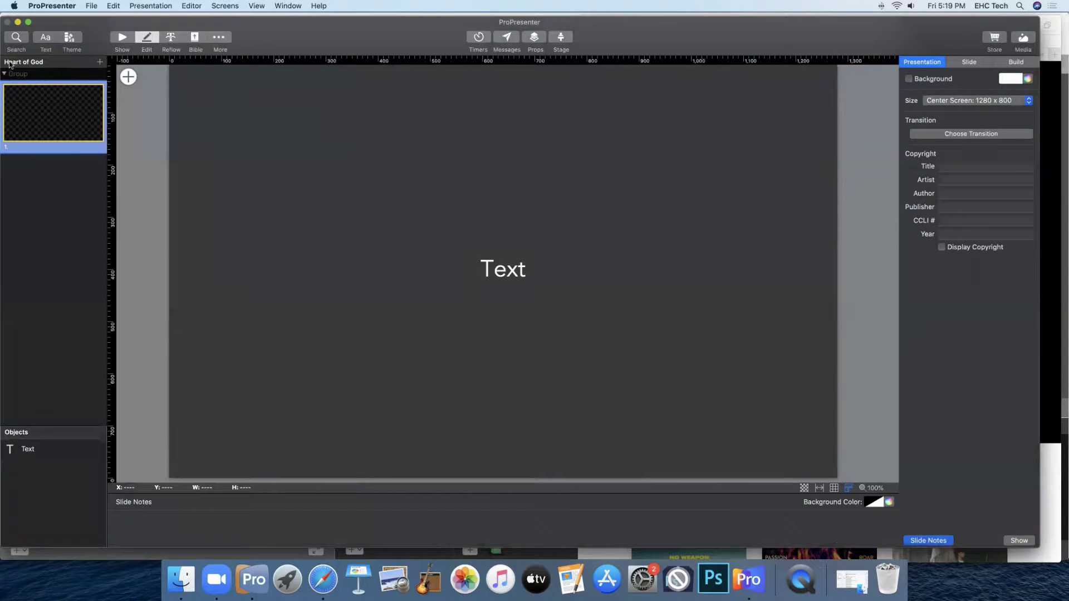
{"action": "left_click", "coordinate": [100, 65]}
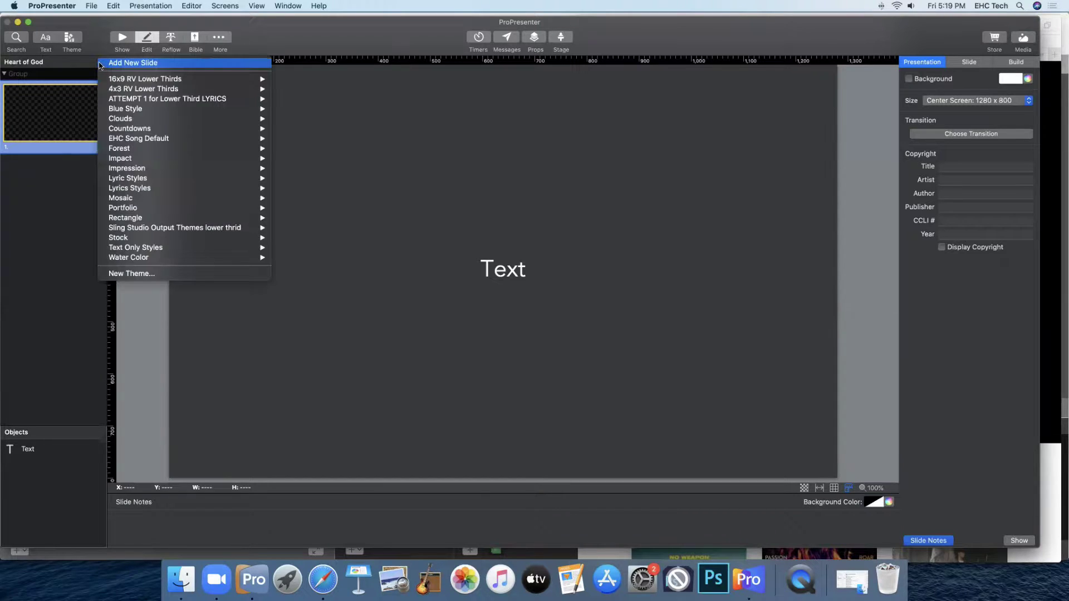
{"action": "key", "text": "Escape"}
{"action": "left_click", "coordinate": [101, 66]}
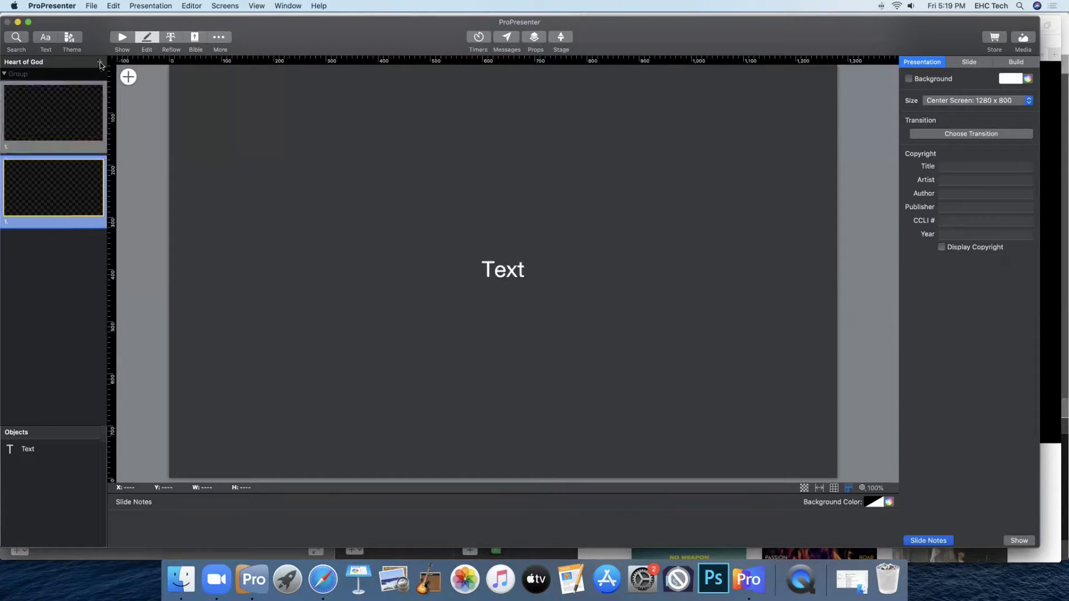
{"action": "left_click", "coordinate": [101, 65]}
{"action": "left_click", "coordinate": [112, 65]}
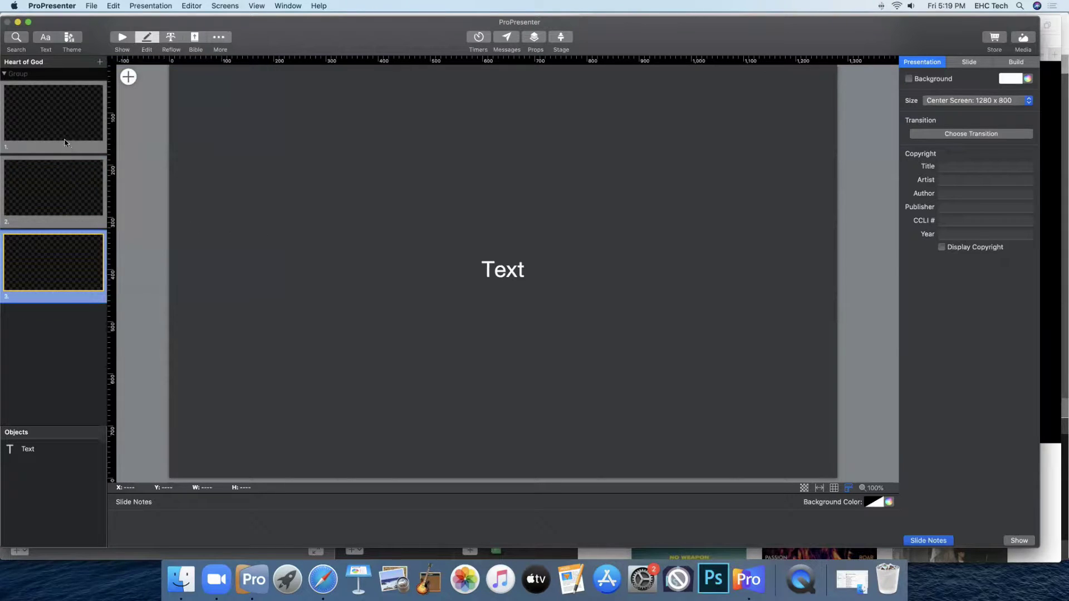
- Type 'Song:' into the text box on slide 2
{"action": "left_click", "coordinate": [93, 123]}
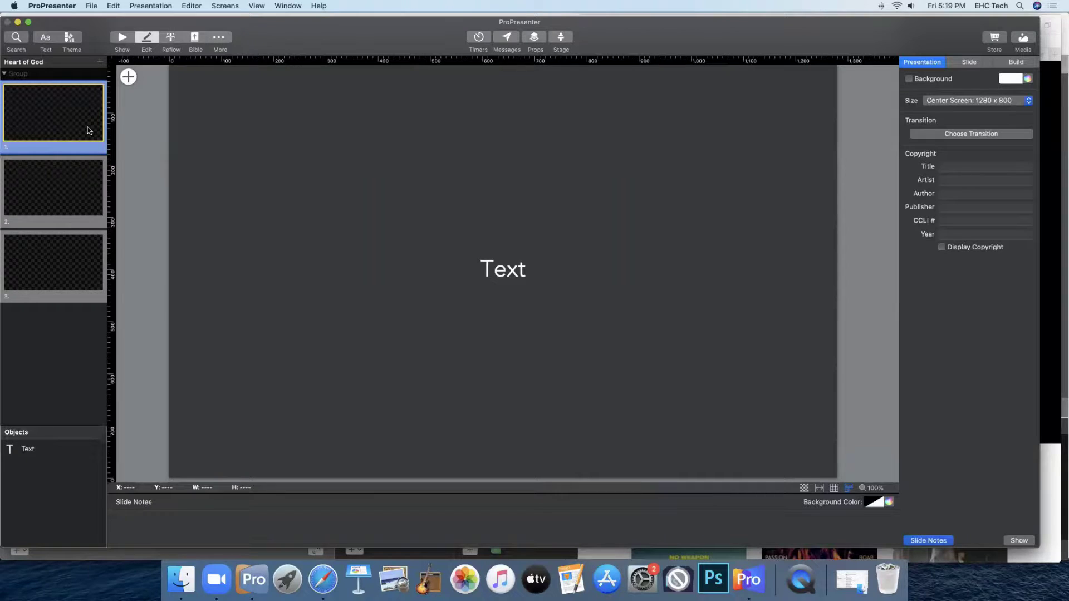
{"action": "left_click", "coordinate": [66, 171]}
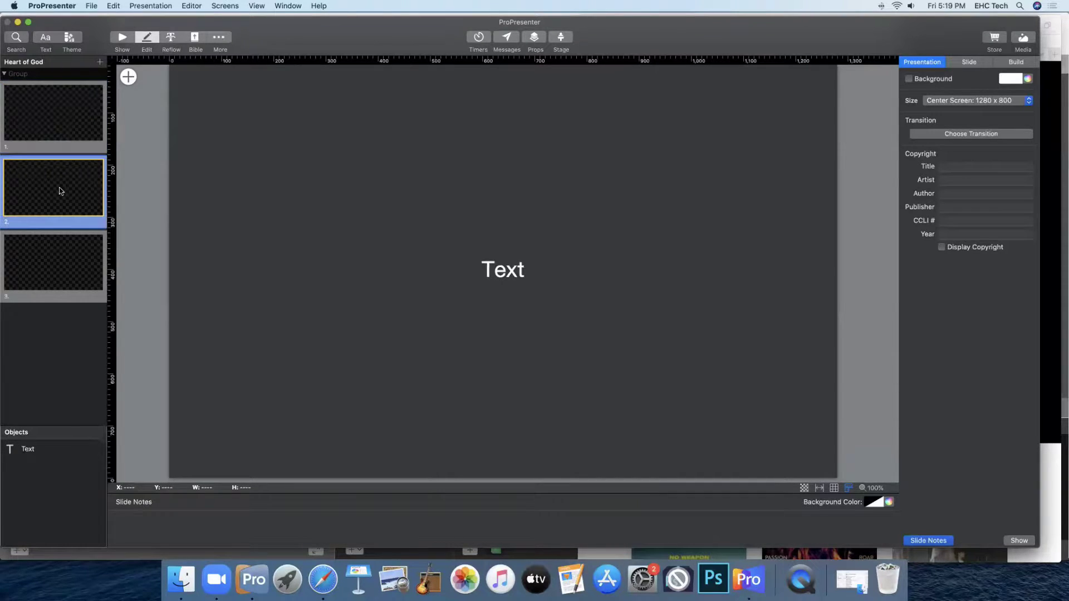
{"action": "left_click", "coordinate": [499, 268]}
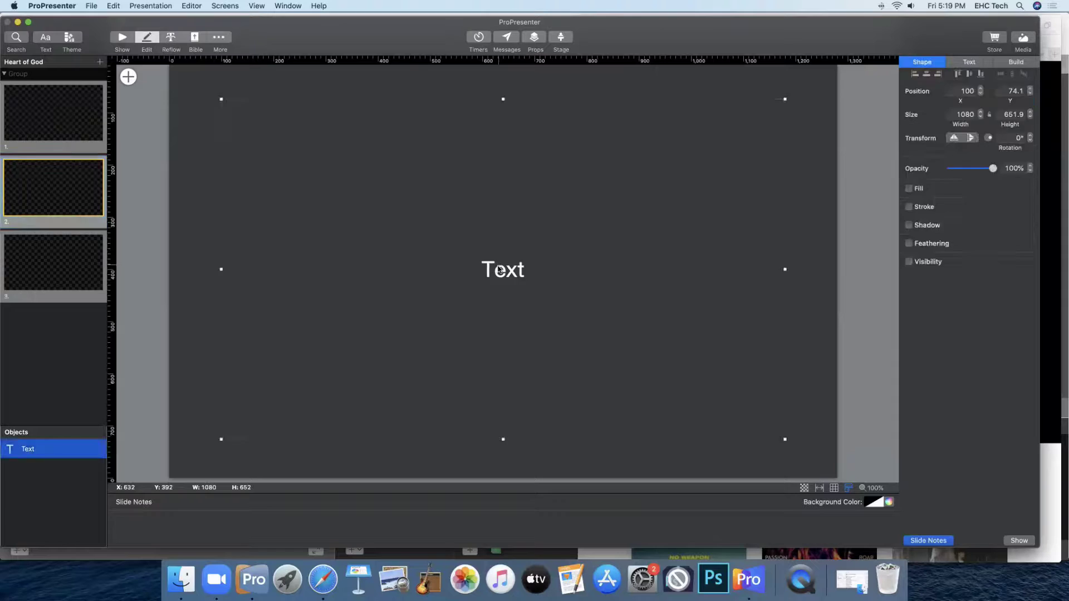
{"action": "left_click", "coordinate": [499, 268]}
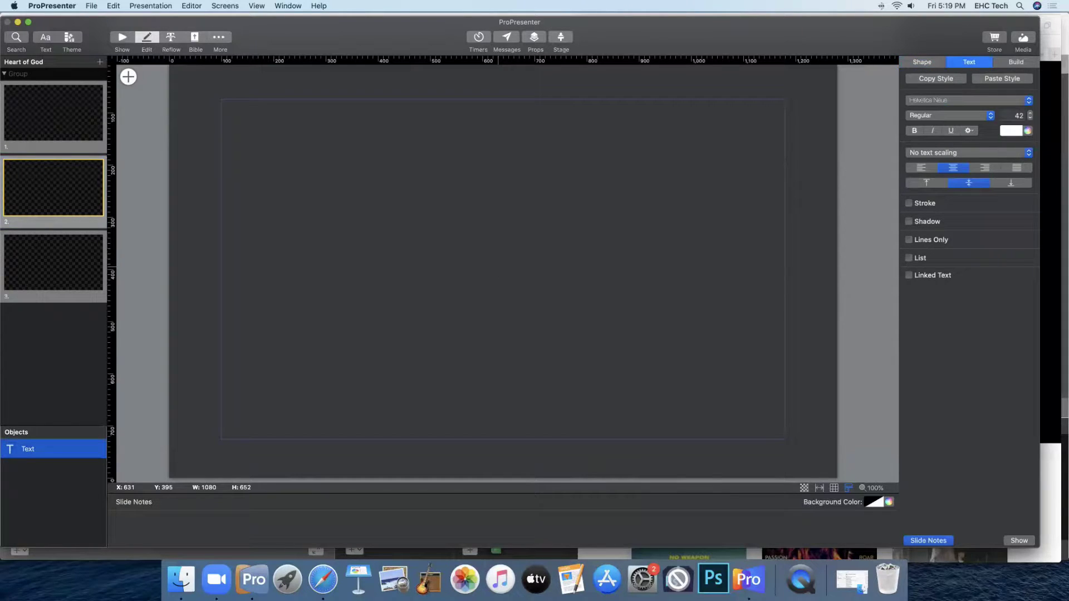
{"action": "type", "text": "Song:"}
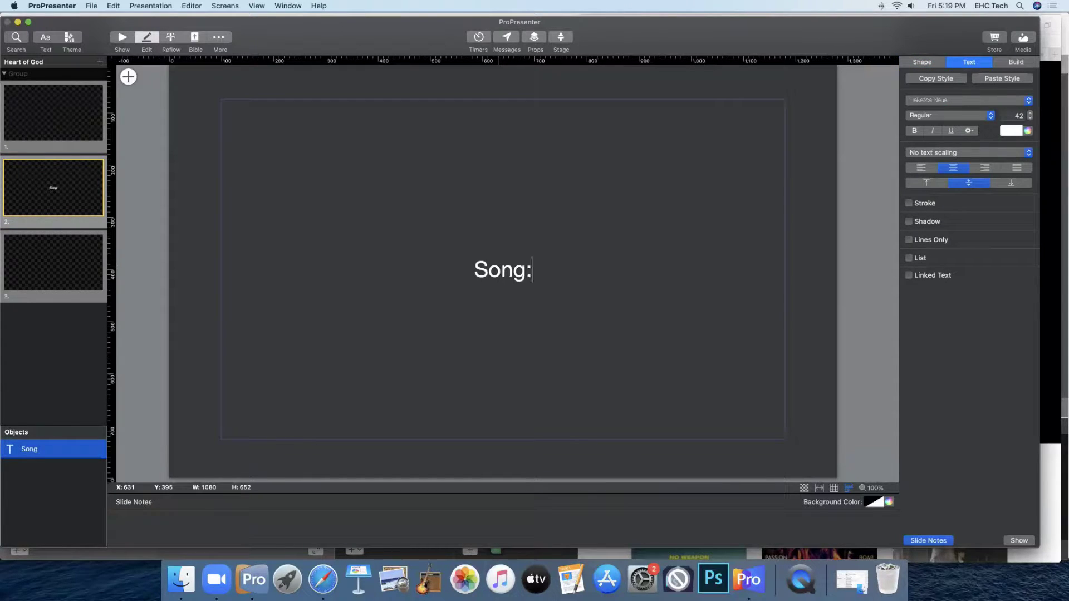
{"action": "left_click", "coordinate": [24, 256]}
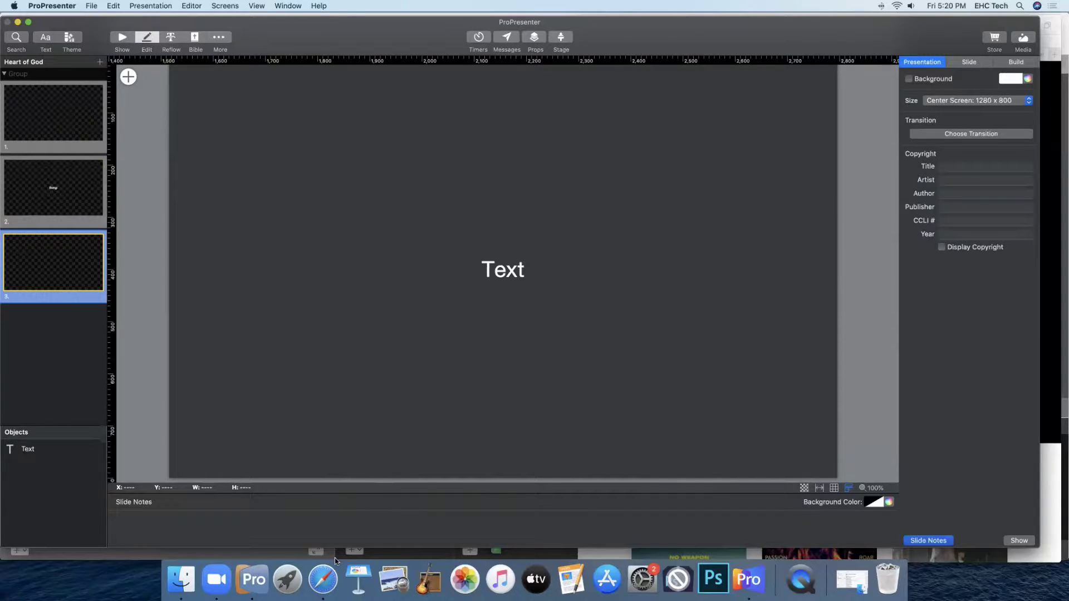
{"action": "left_click", "coordinate": [330, 577]}
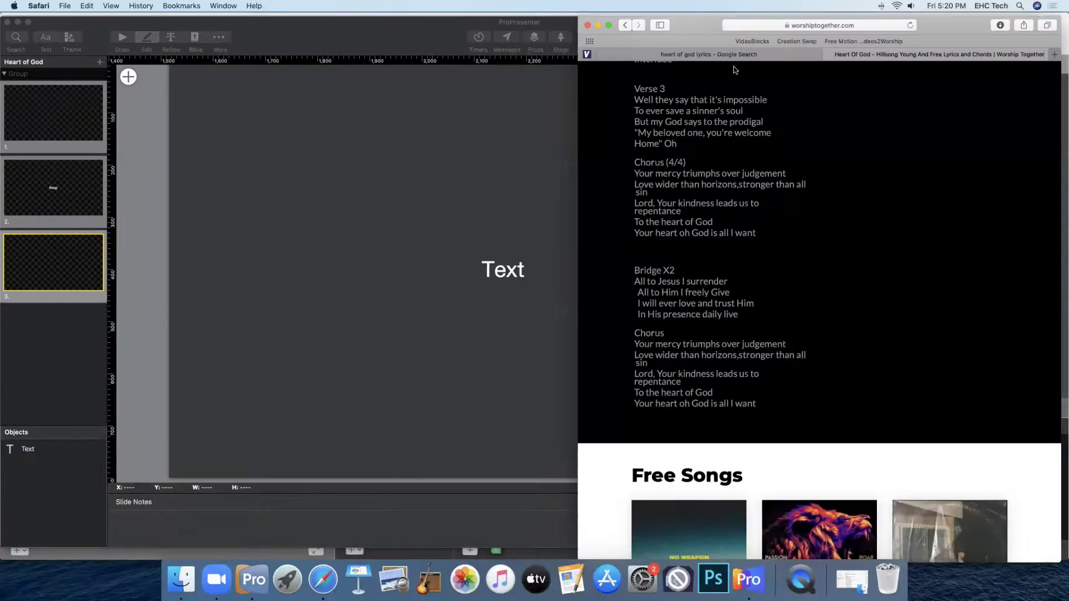
- Compare the Heart of God lyrics on Google and worshiptogether.com, ending on the Google results
{"action": "left_click", "coordinate": [721, 55]}
{"action": "scroll", "coordinate": [822, 161], "scroll_direction": "up", "scroll_amount": 10}
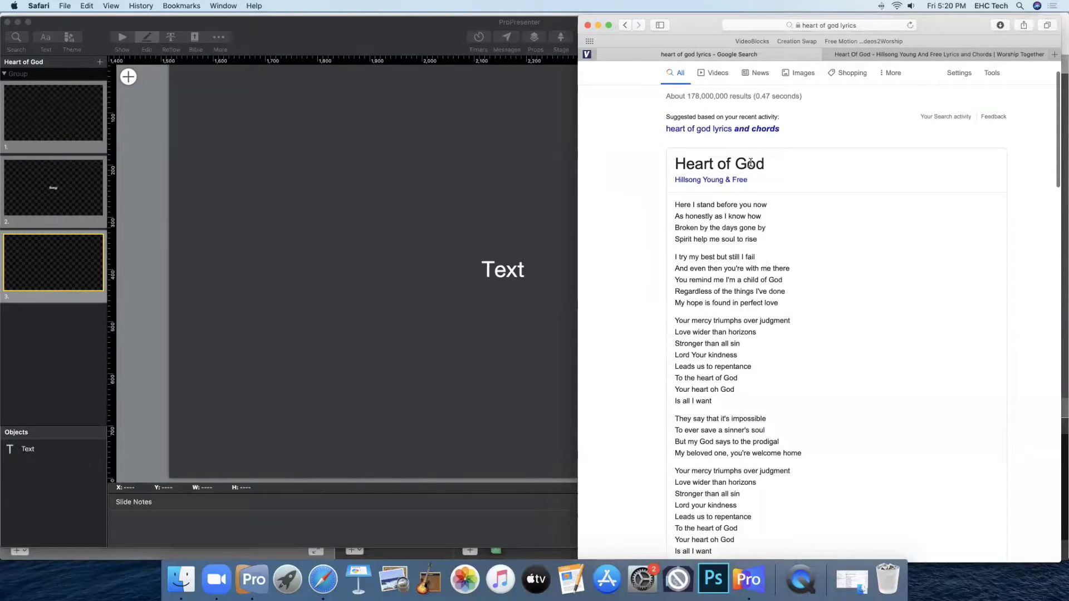
{"action": "scroll", "coordinate": [739, 464], "scroll_direction": "down", "scroll_amount": 1}
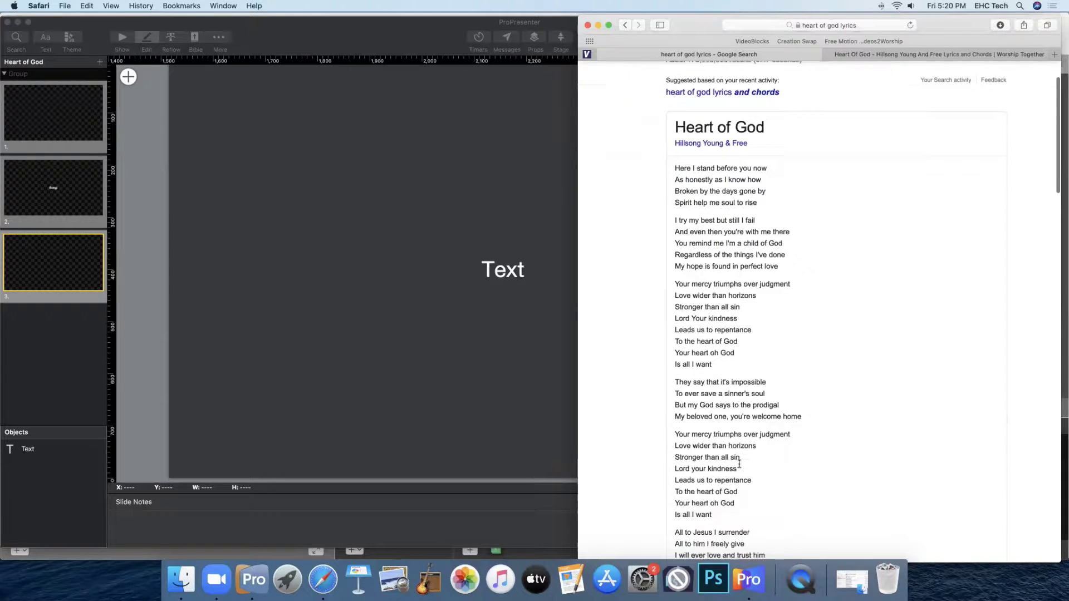
{"action": "scroll", "coordinate": [740, 464], "scroll_direction": "down", "scroll_amount": 5}
{"action": "scroll", "coordinate": [702, 323], "scroll_direction": "up", "scroll_amount": 7}
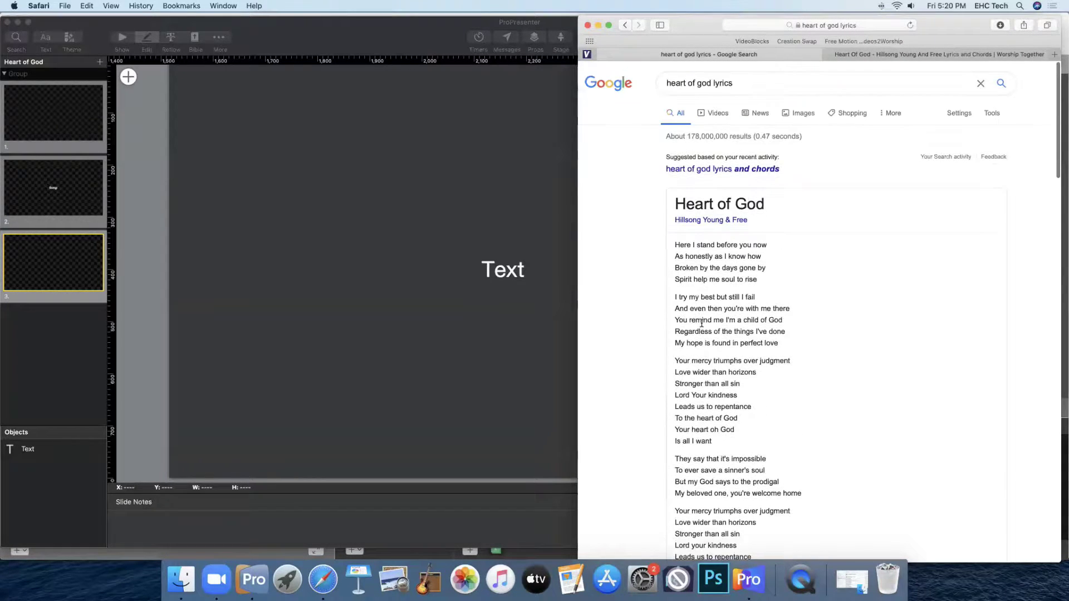
{"action": "left_click", "coordinate": [870, 56]}
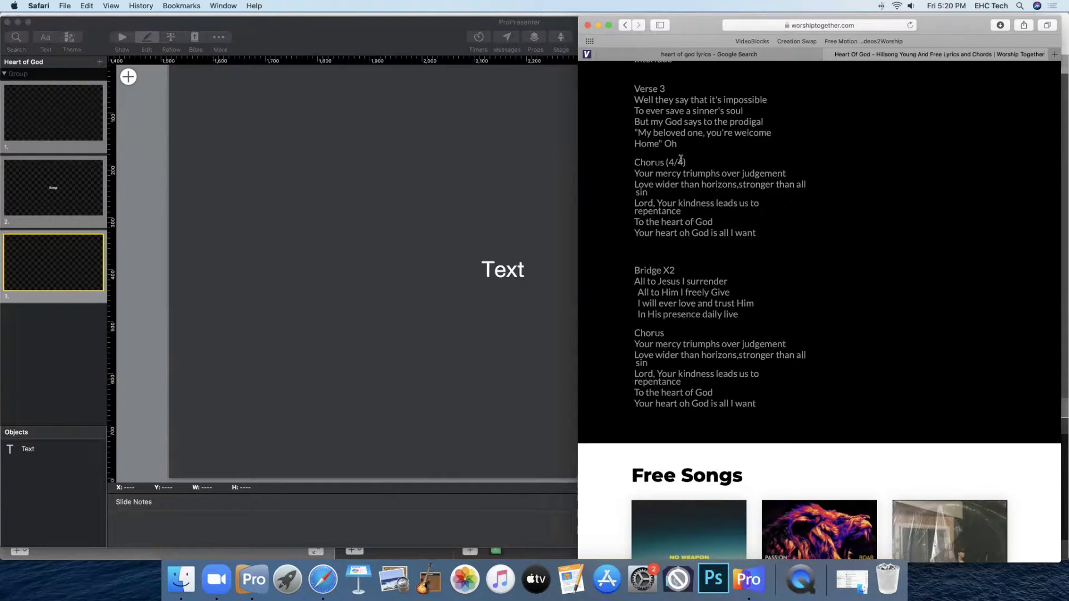
{"action": "scroll", "coordinate": [679, 164], "scroll_direction": "up", "scroll_amount": 2}
{"action": "scroll", "coordinate": [679, 164], "scroll_direction": "up", "scroll_amount": 12}
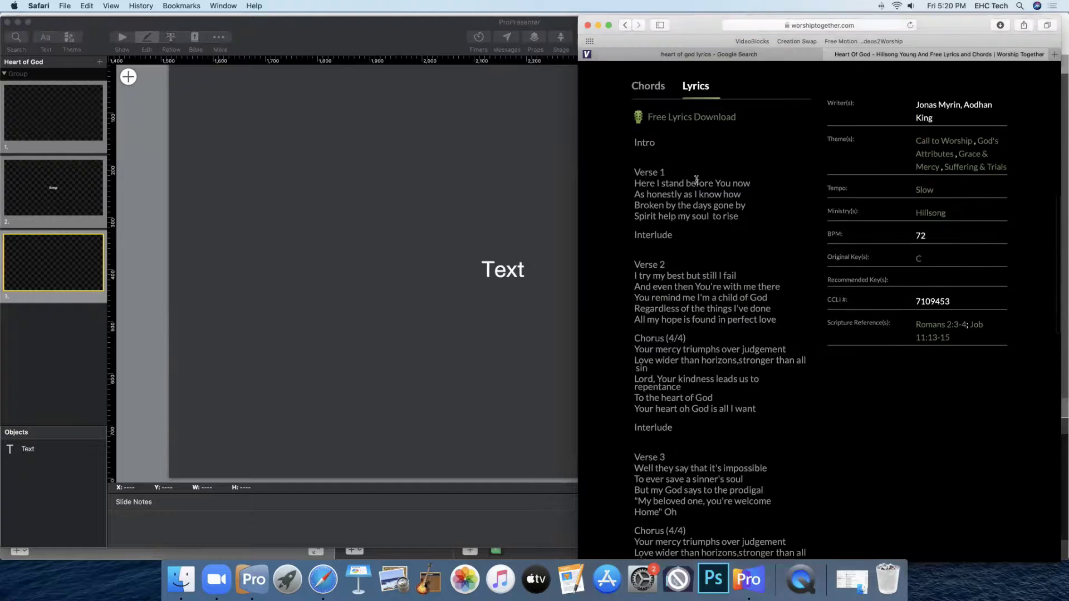
{"action": "scroll", "coordinate": [697, 186], "scroll_direction": "down", "scroll_amount": 1}
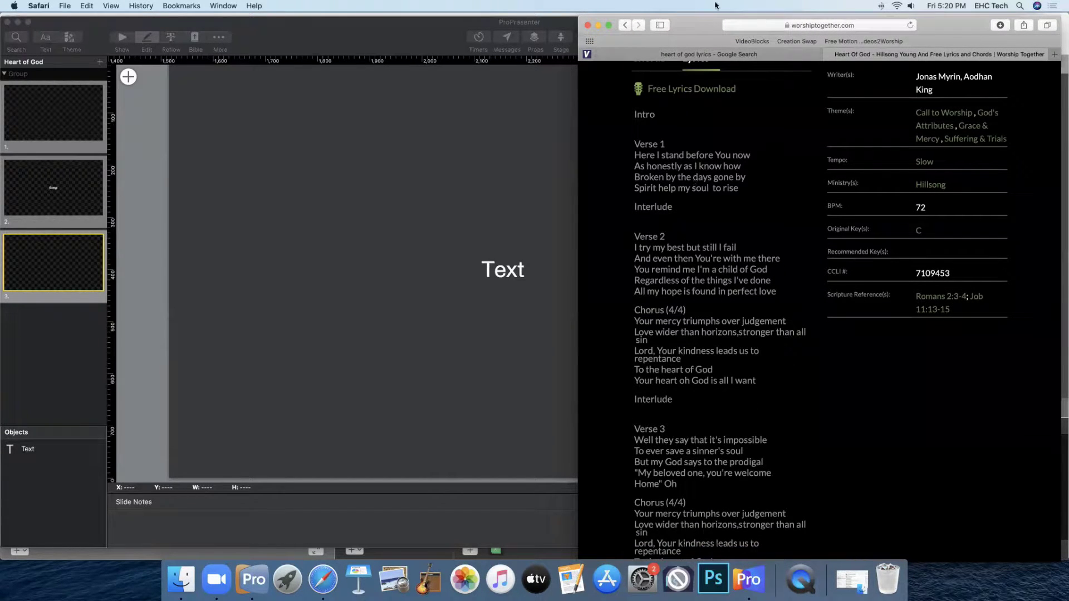
{"action": "left_click", "coordinate": [689, 54]}
{"action": "scroll", "coordinate": [682, 165], "scroll_direction": "down", "scroll_amount": 3}
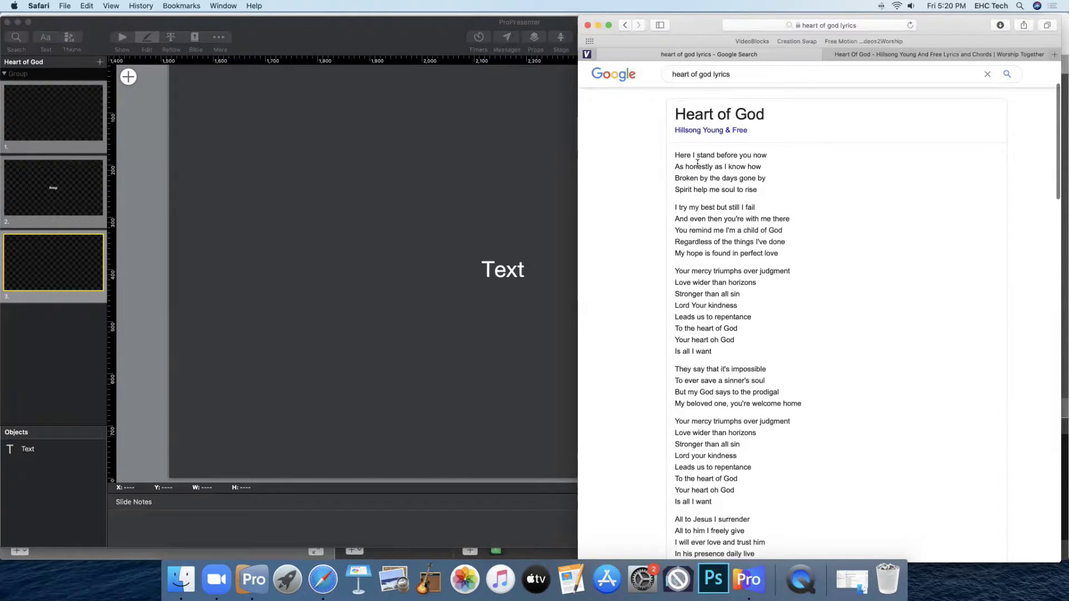
- Copy the first four lyric lines and paste them onto slide 3, replacing the placeholder
{"action": "left_click_drag", "start_coordinate": [675, 155], "coordinate": [754, 188]}
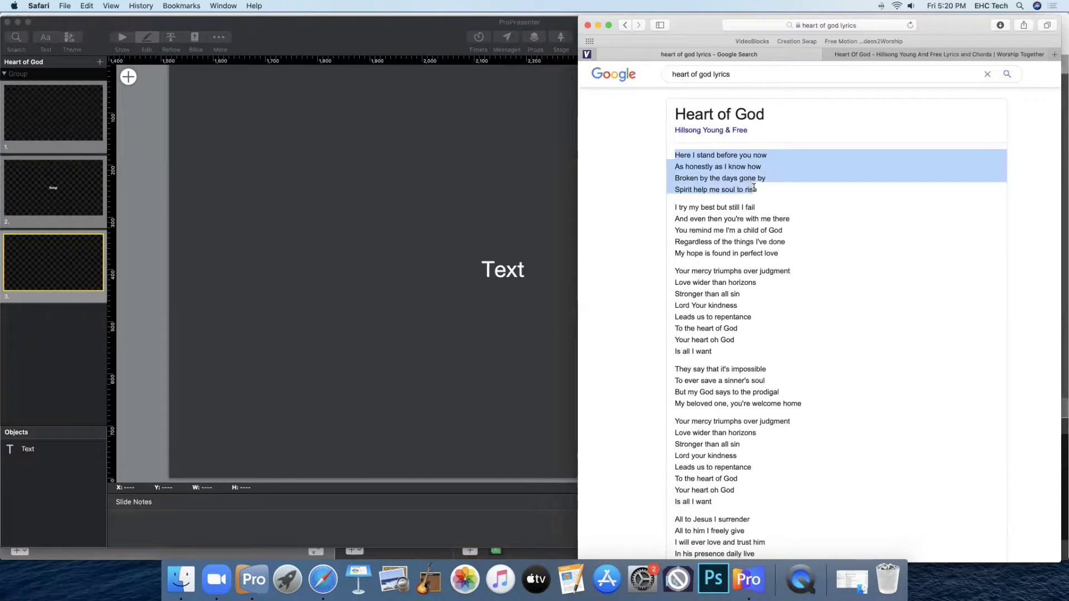
{"action": "right_click", "coordinate": [706, 167]}
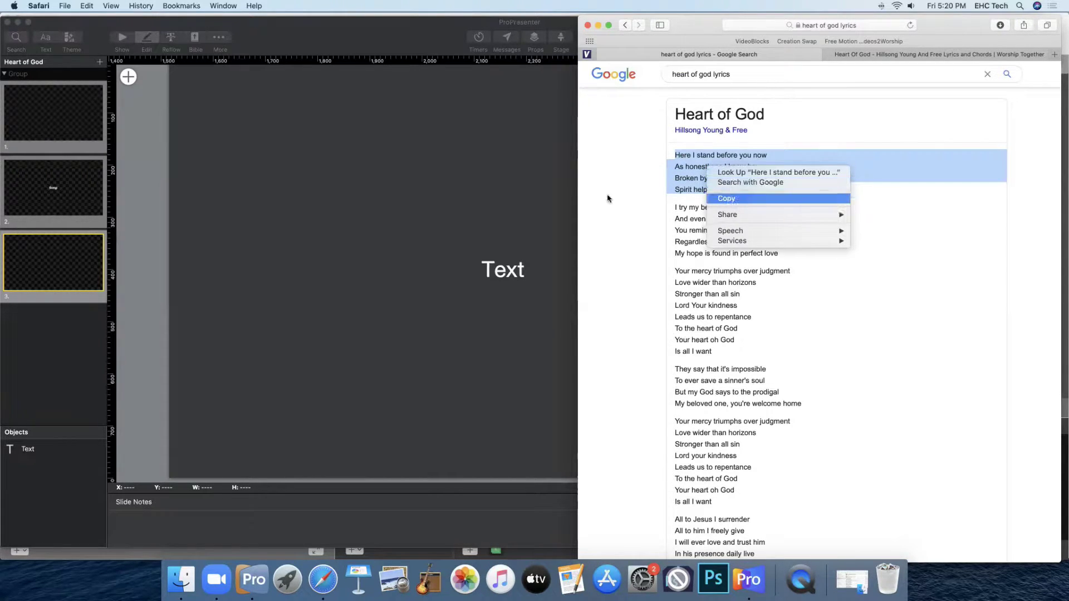
{"action": "left_click", "coordinate": [488, 258]}
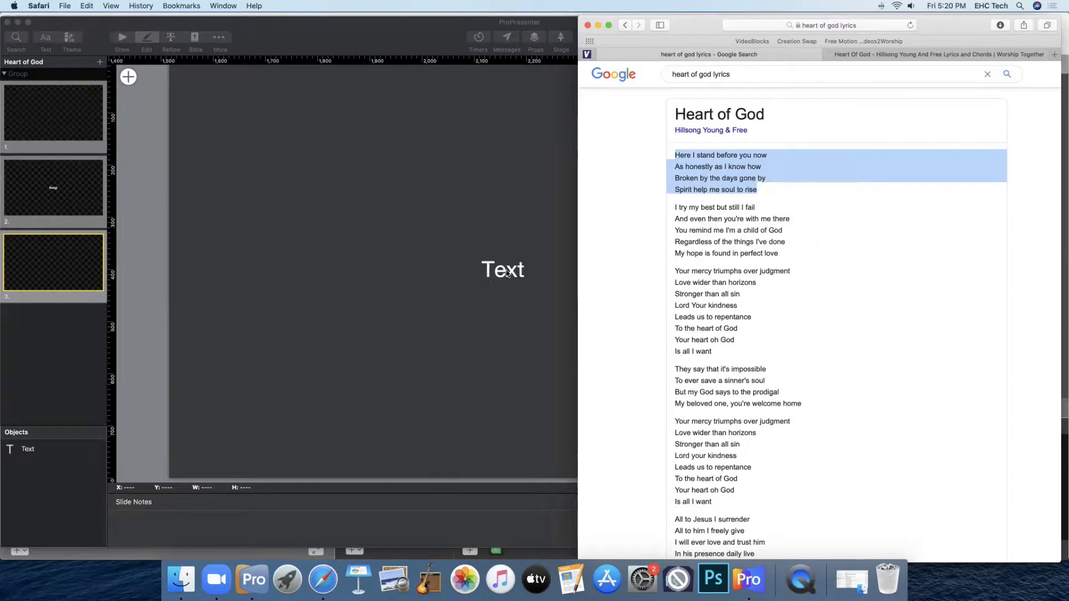
{"action": "left_click", "coordinate": [507, 273]}
{"action": "left_click", "coordinate": [507, 273]}
{"action": "double_click", "coordinate": [507, 273]}
{"action": "key", "text": "BackSpace"}
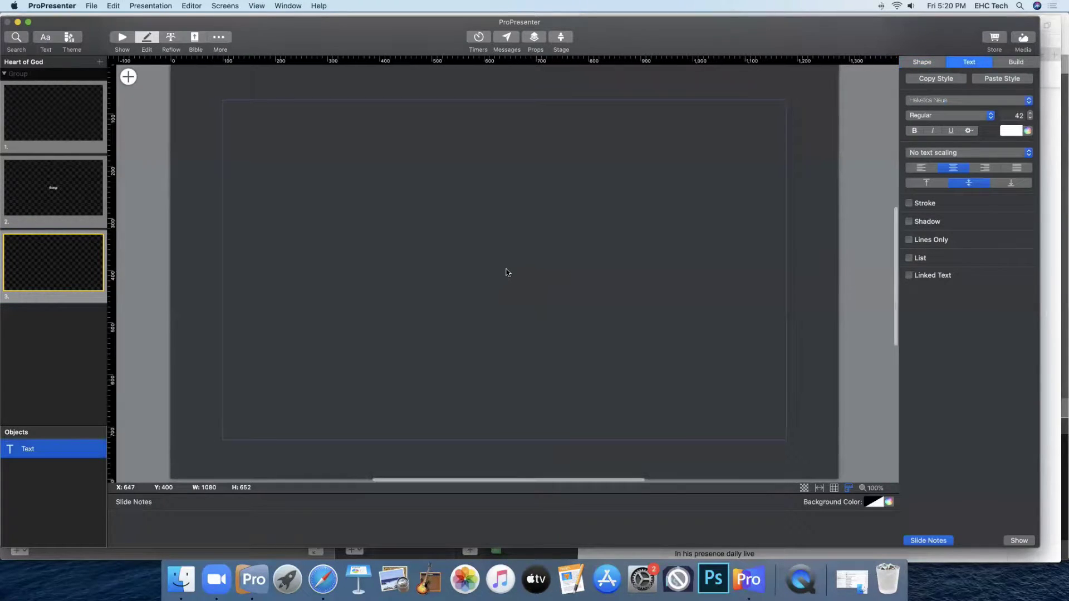
{"action": "right_click", "coordinate": [508, 270]}
{"action": "left_click", "coordinate": [539, 304]}
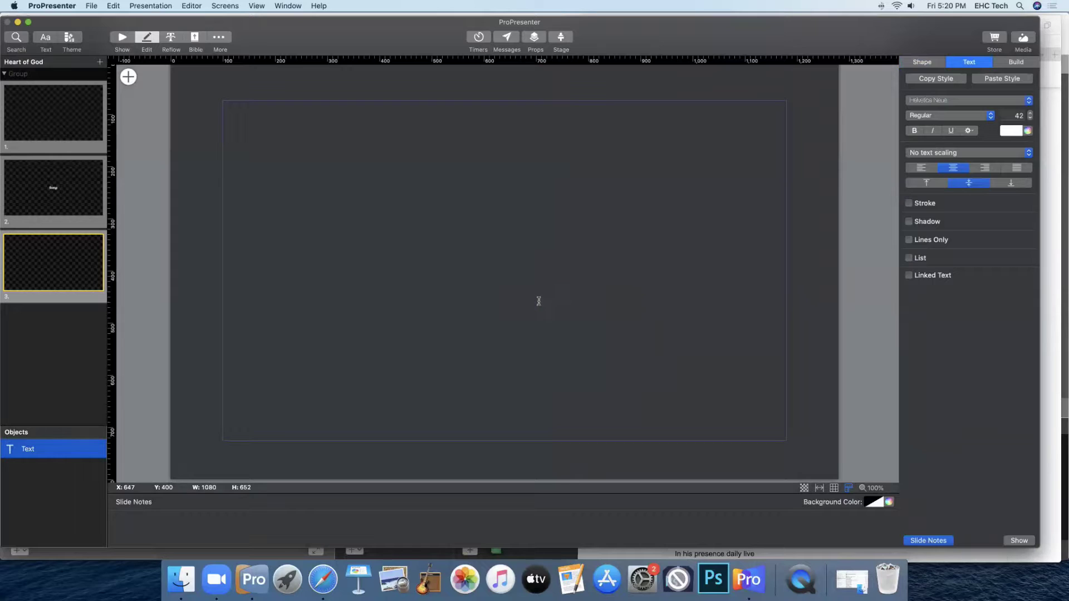
- Add slide 4 with the 'I try my best but still I fail' stanza, matching style
{"action": "left_click", "coordinate": [101, 62]}
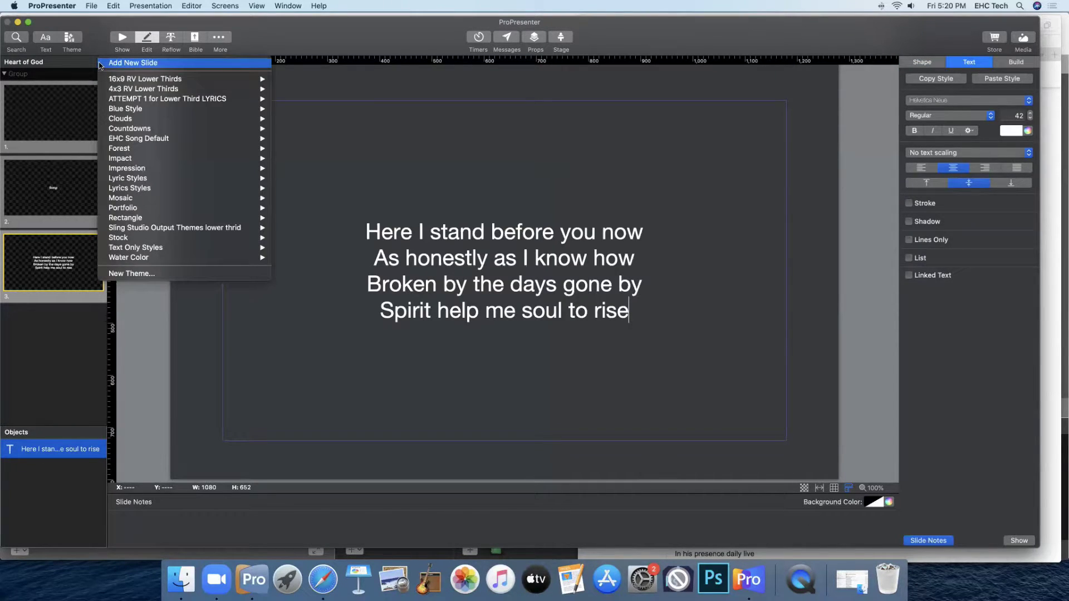
{"action": "left_click", "coordinate": [128, 64]}
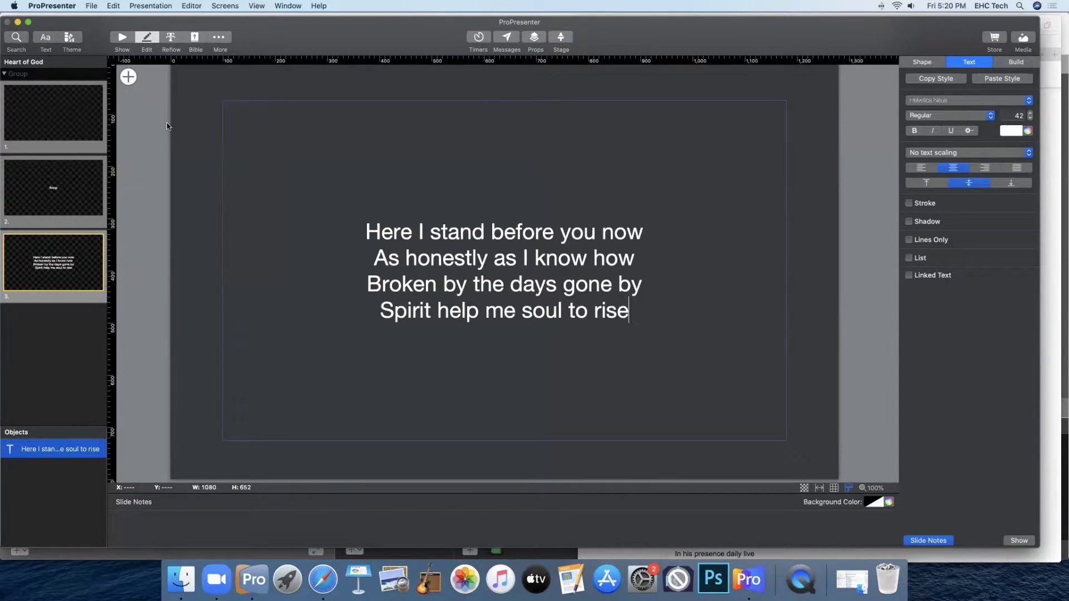
{"action": "left_click", "coordinate": [319, 581]}
{"action": "left_click_drag", "start_coordinate": [675, 206], "coordinate": [778, 253]}
{"action": "right_click", "coordinate": [755, 246]}
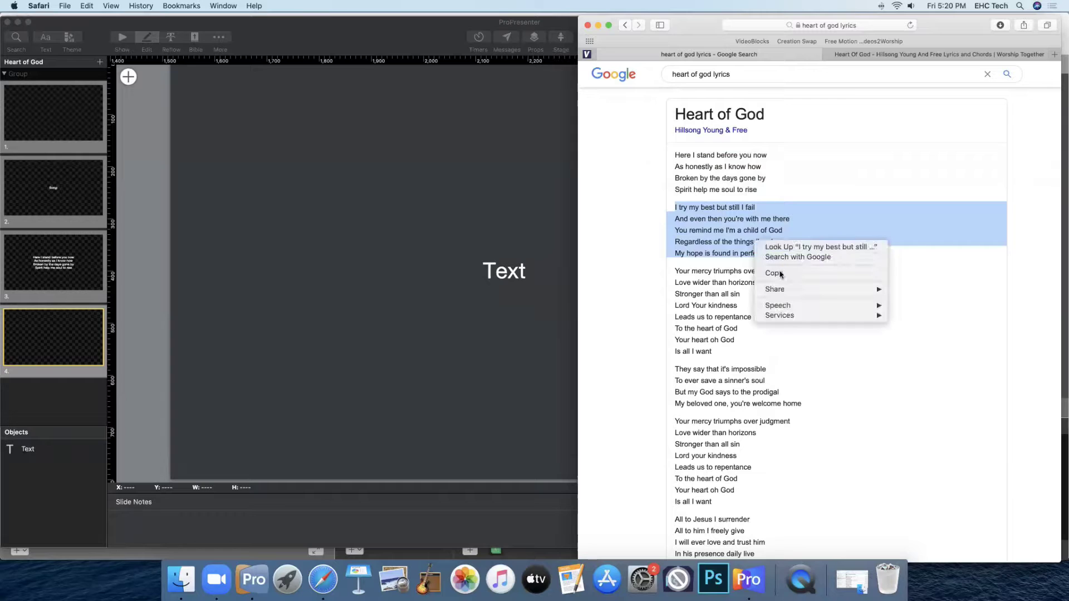
{"action": "left_click", "coordinate": [769, 273]}
{"action": "left_click", "coordinate": [508, 273]}
{"action": "left_click", "coordinate": [508, 273]}
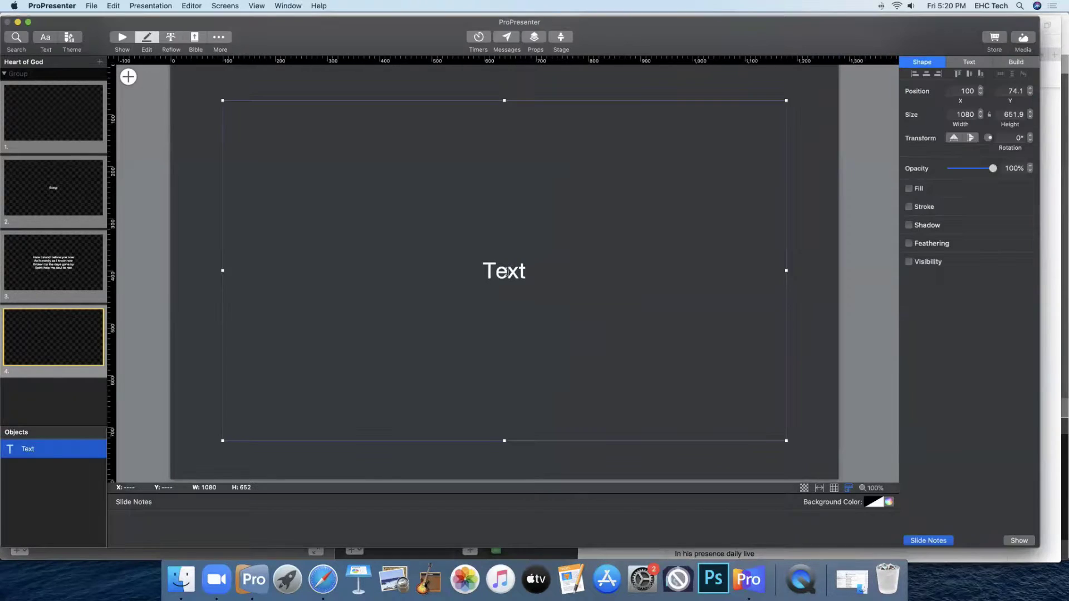
{"action": "double_click", "coordinate": [508, 273]}
{"action": "right_click", "coordinate": [511, 272]}
{"action": "left_click", "coordinate": [555, 307]}
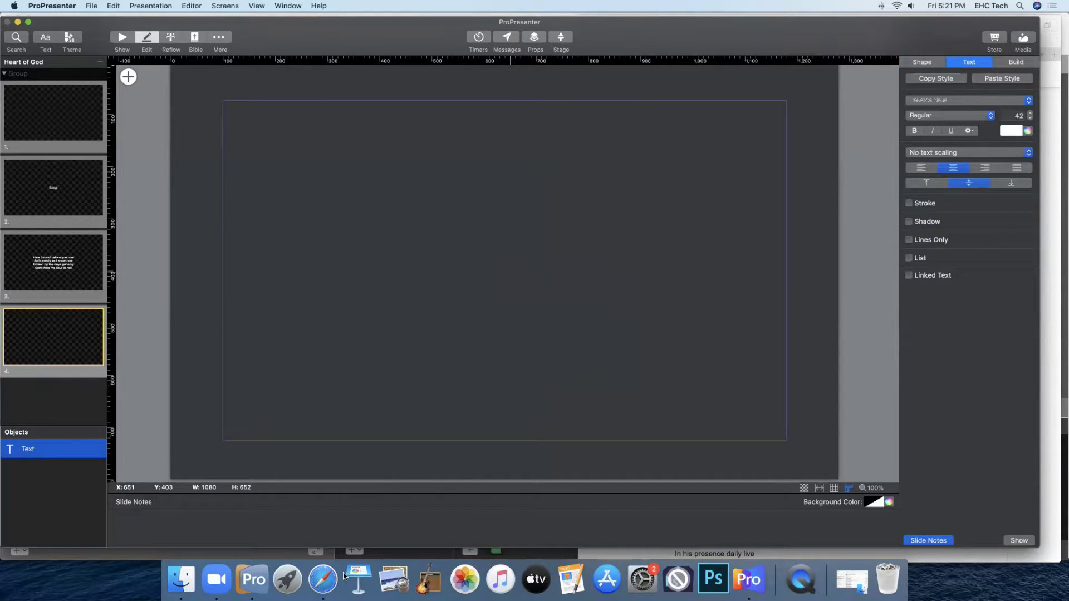
- Add slide 5 with the chorus, 'Your mercy' through 'Is all I want'
{"action": "left_click", "coordinate": [100, 62]}
{"action": "left_click", "coordinate": [133, 63]}
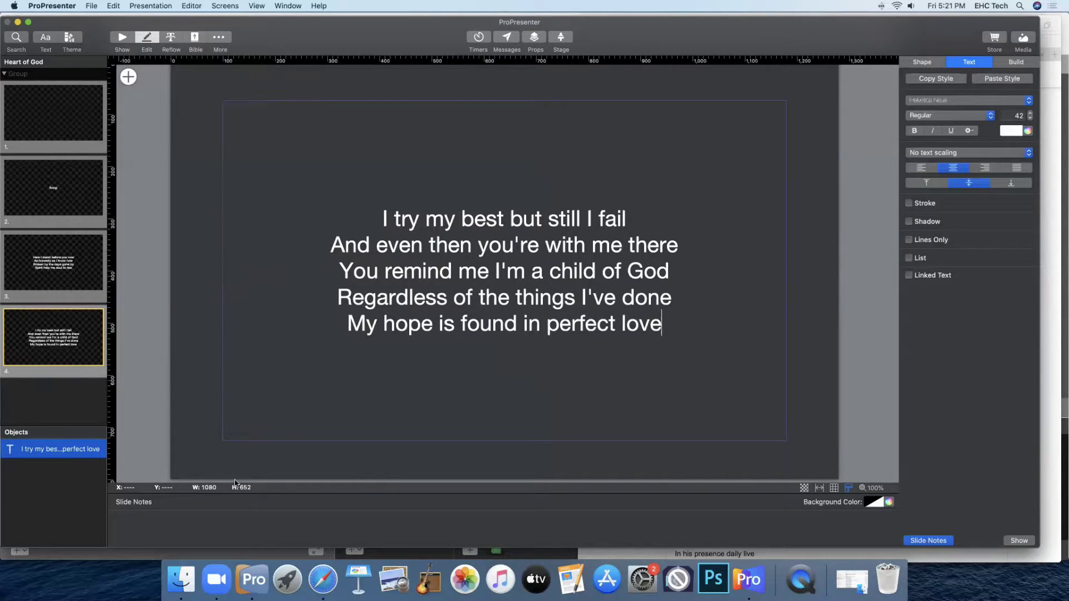
{"action": "left_click", "coordinate": [323, 579]}
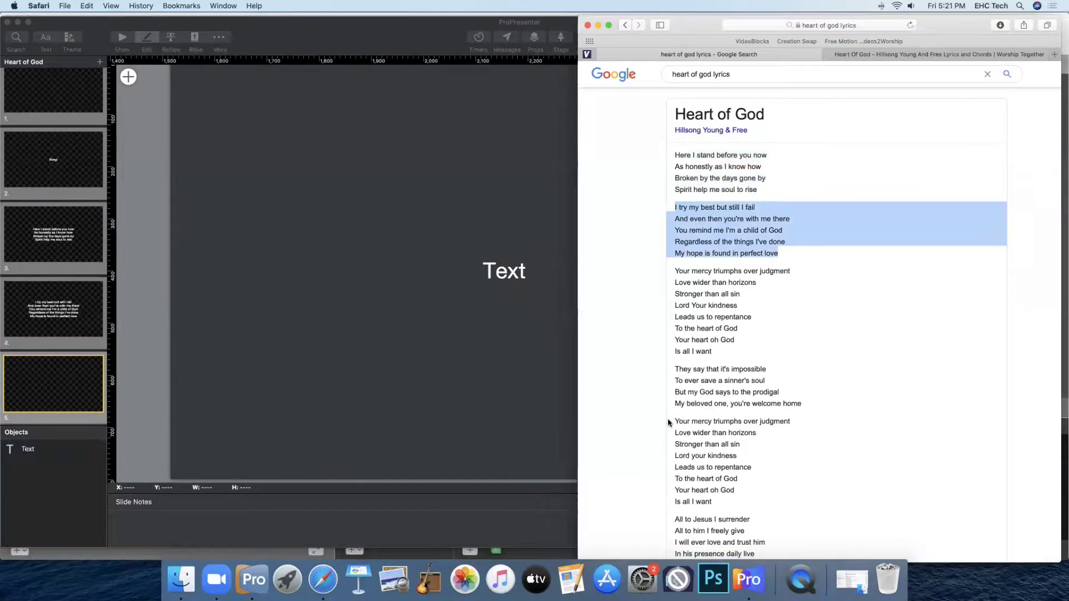
{"action": "scroll", "coordinate": [755, 255], "scroll_direction": "down", "scroll_amount": 1}
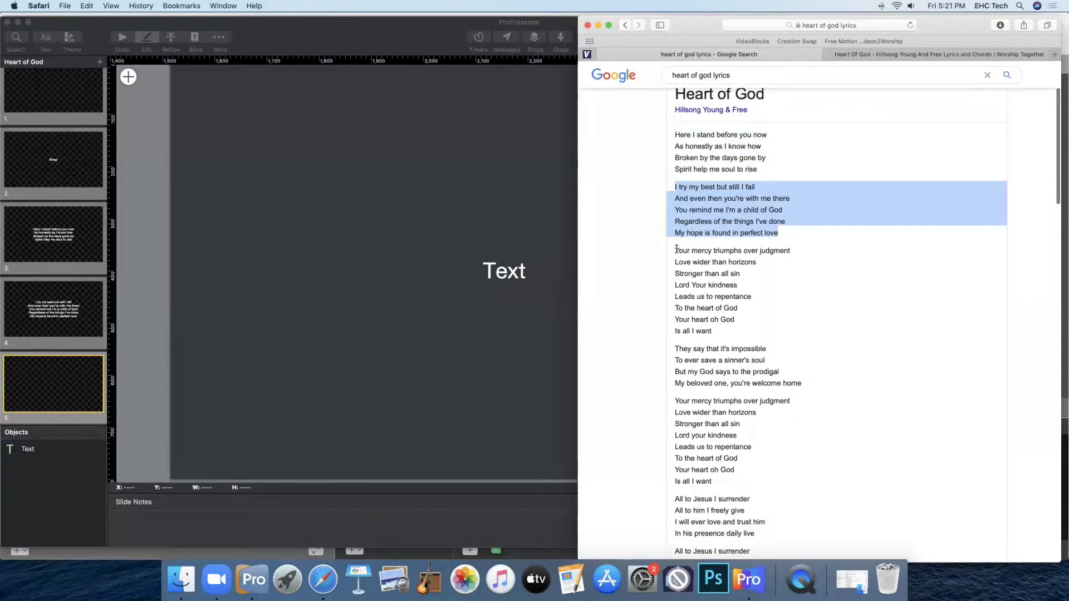
{"action": "left_click_drag", "start_coordinate": [677, 248], "coordinate": [711, 330]}
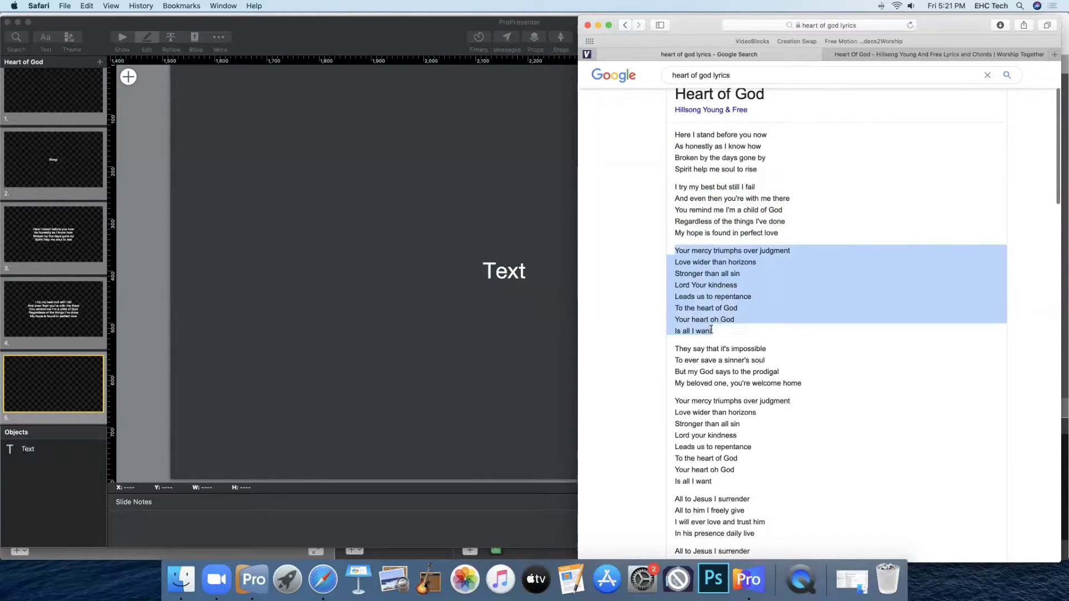
{"action": "right_click", "coordinate": [707, 303]}
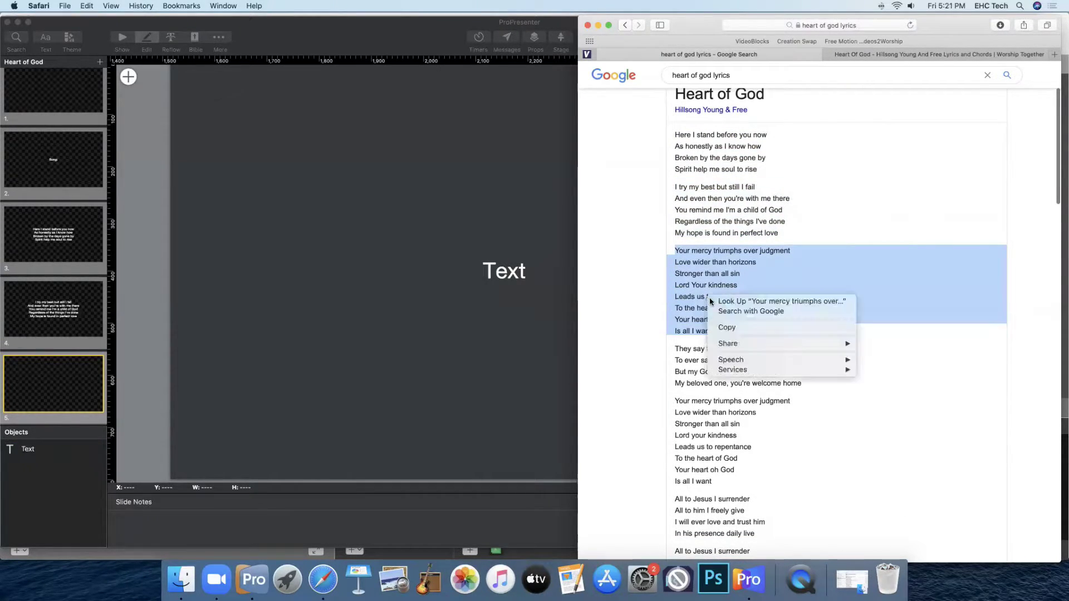
{"action": "left_click", "coordinate": [731, 326]}
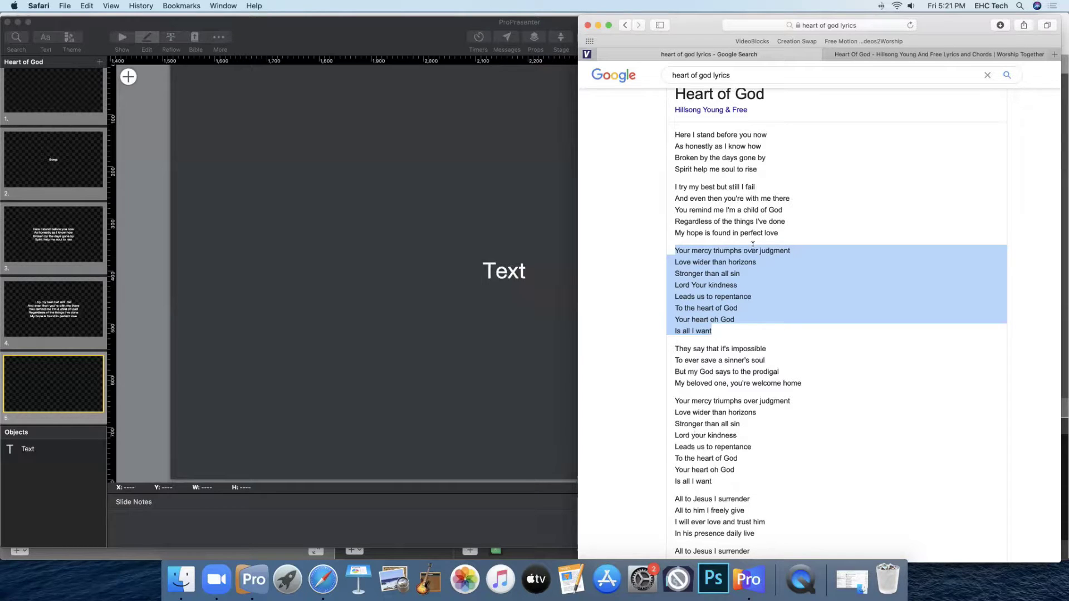
{"action": "left_click", "coordinate": [513, 274]}
{"action": "left_click", "coordinate": [513, 273]}
{"action": "right_click", "coordinate": [513, 274]}
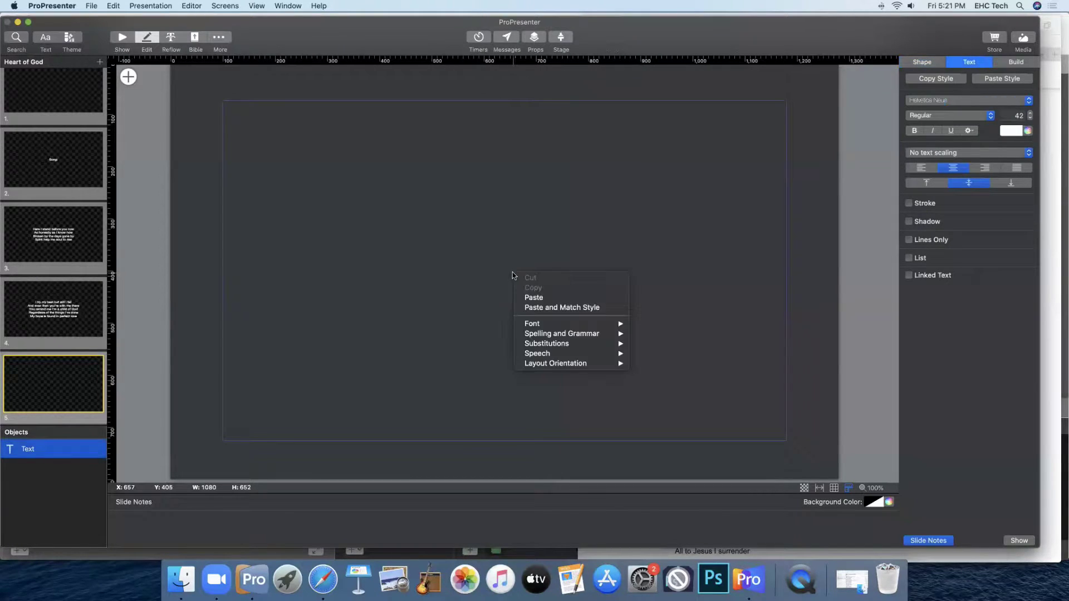
{"action": "left_click", "coordinate": [555, 308]}
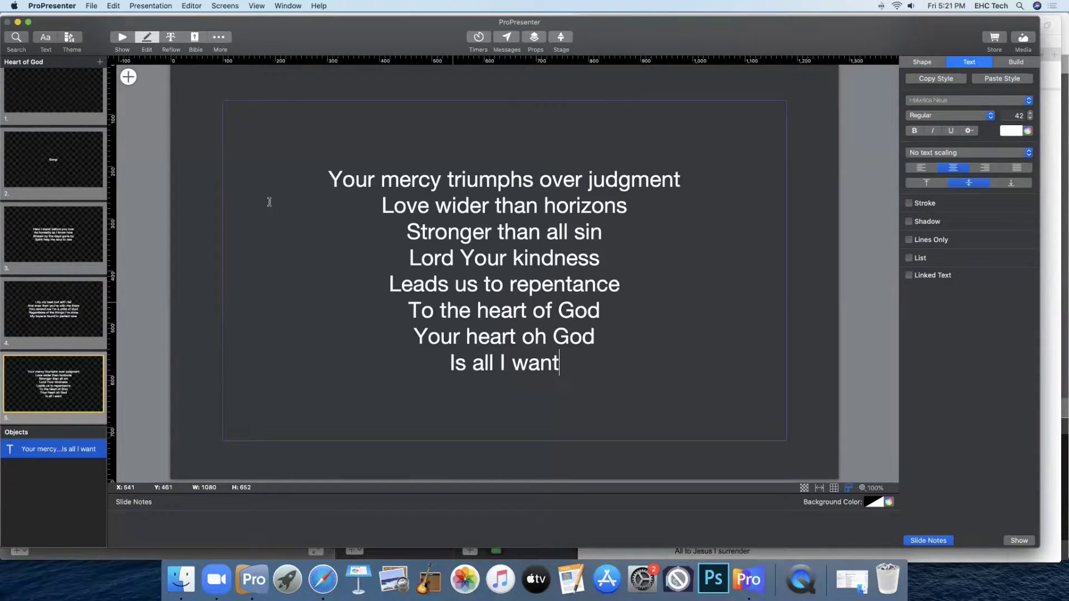
- Add slide 6 with the 'They say that it's impossible' verse
{"action": "left_click", "coordinate": [101, 61]}
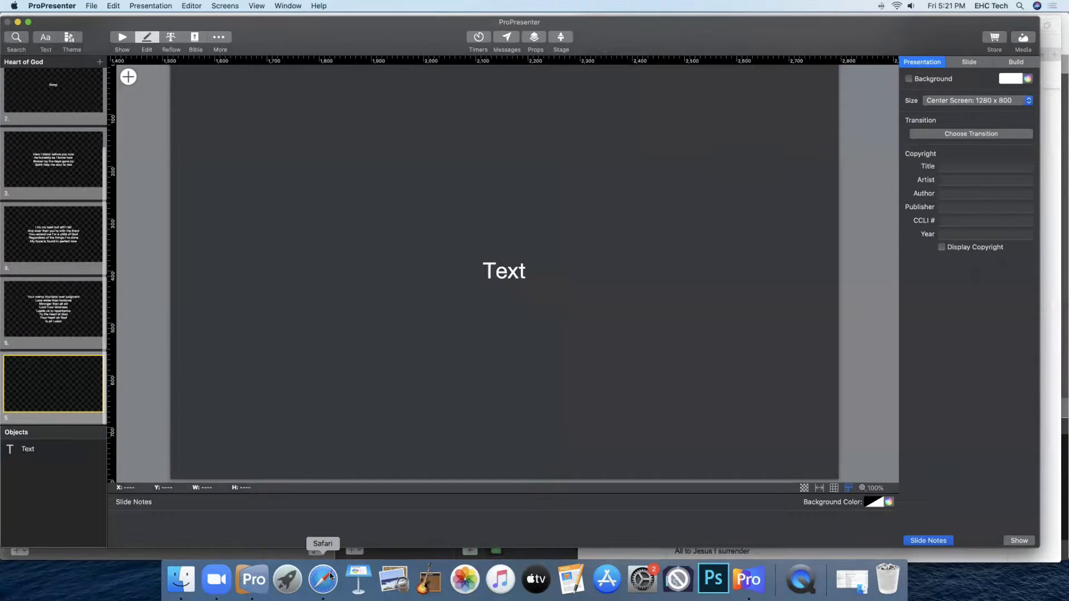
{"action": "left_click", "coordinate": [323, 579]}
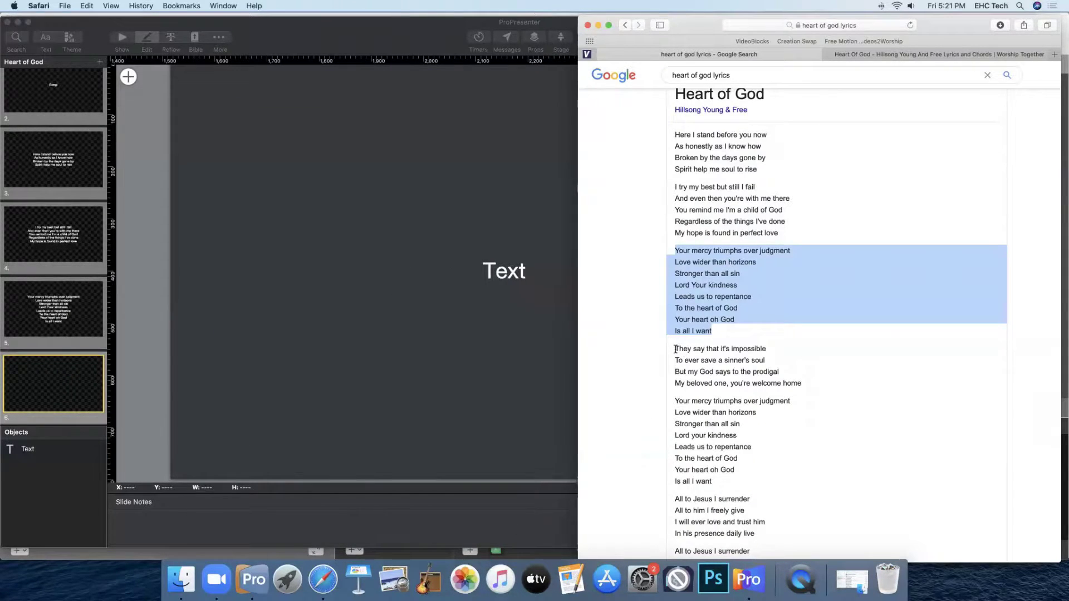
{"action": "left_click_drag", "start_coordinate": [676, 349], "coordinate": [802, 384]}
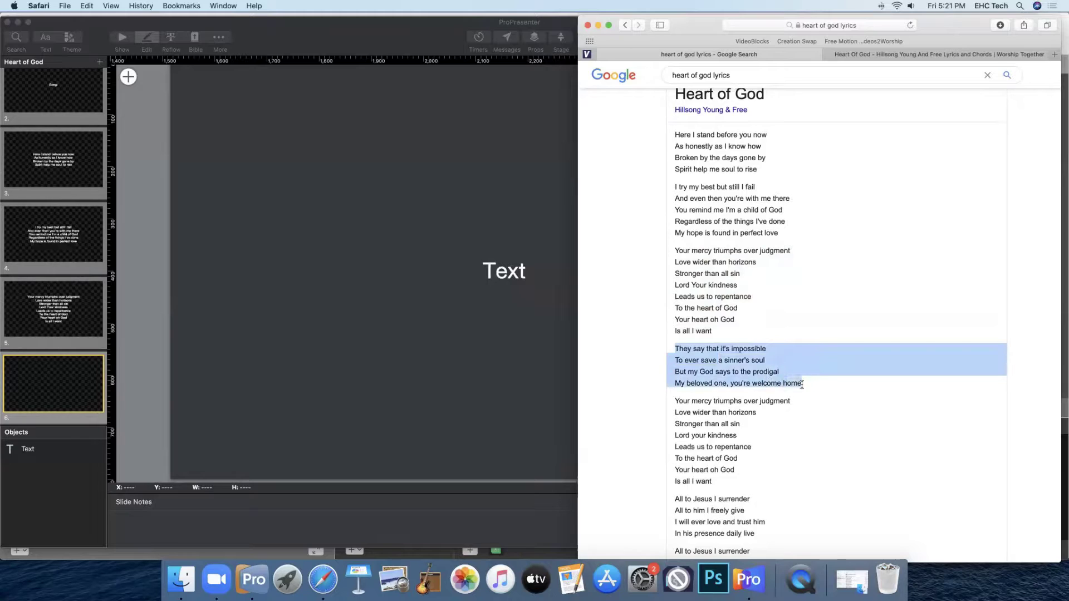
{"action": "right_click", "coordinate": [726, 367]}
{"action": "left_click", "coordinate": [749, 395]}
{"action": "left_click", "coordinate": [497, 274]}
{"action": "left_click", "coordinate": [498, 274]}
{"action": "double_click", "coordinate": [498, 273]}
{"action": "right_click", "coordinate": [500, 270]}
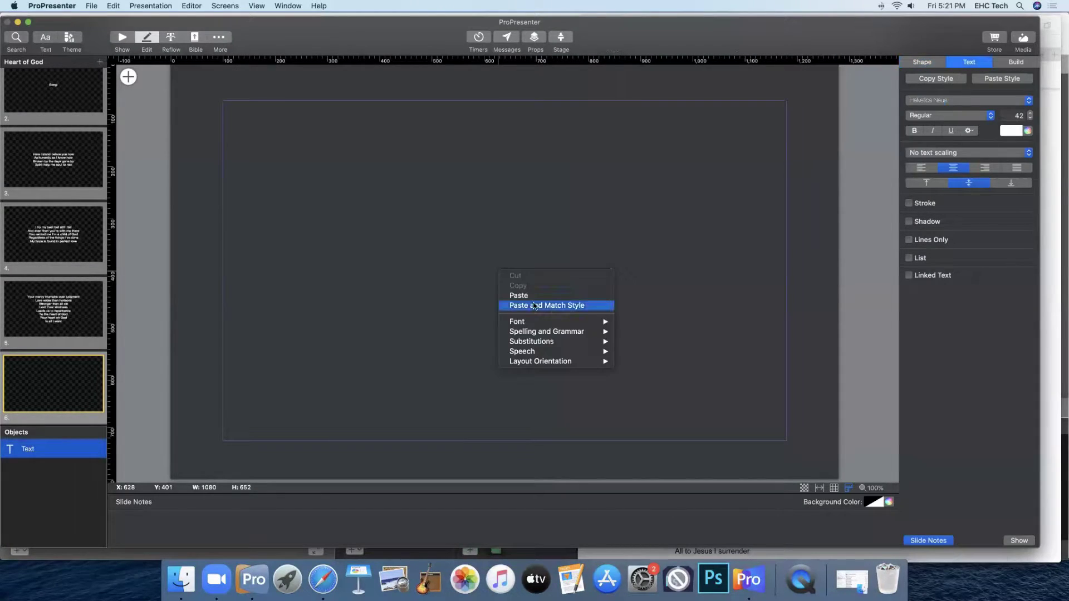
{"action": "left_click", "coordinate": [534, 306]}
- Add slide 7 with the four 'All to Jesus' lines
{"action": "left_click", "coordinate": [100, 62]}
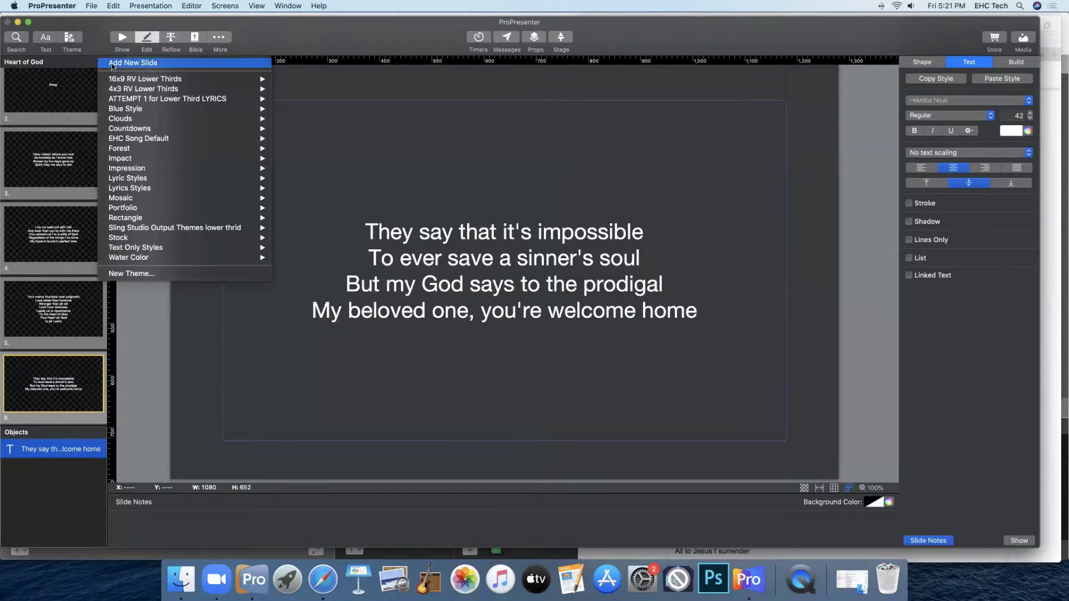
{"action": "left_click", "coordinate": [150, 66]}
{"action": "left_click", "coordinate": [703, 422]}
{"action": "scroll", "coordinate": [703, 422], "scroll_direction": "down", "scroll_amount": 5}
{"action": "left_click_drag", "start_coordinate": [674, 380], "coordinate": [755, 415]}
{"action": "right_click", "coordinate": [745, 396]}
{"action": "left_click", "coordinate": [761, 434]}
{"action": "left_click", "coordinate": [504, 272]}
{"action": "double_click", "coordinate": [504, 272]}
{"action": "right_click", "coordinate": [518, 273]}
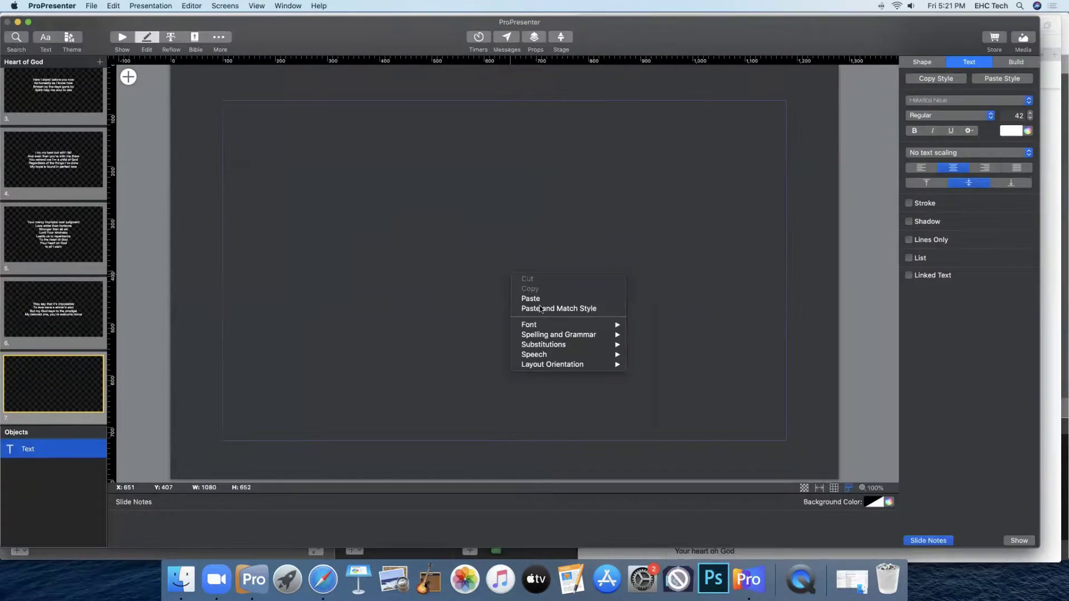
{"action": "left_click", "coordinate": [535, 307]}
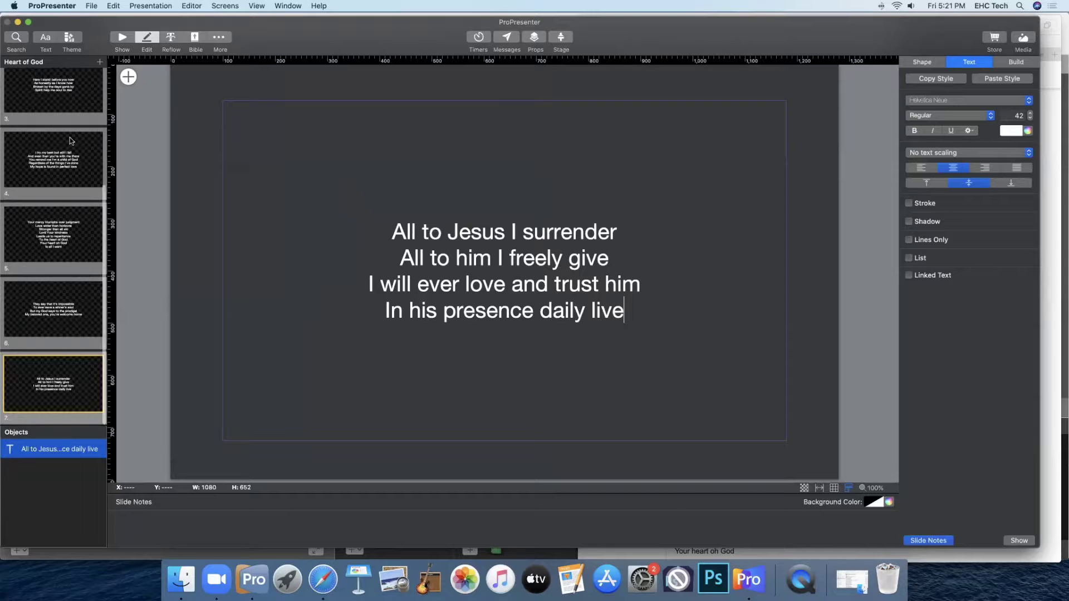
- Add a blank slide 8 with placeholder text
{"action": "left_click", "coordinate": [100, 64]}
{"action": "left_click", "coordinate": [121, 64]}
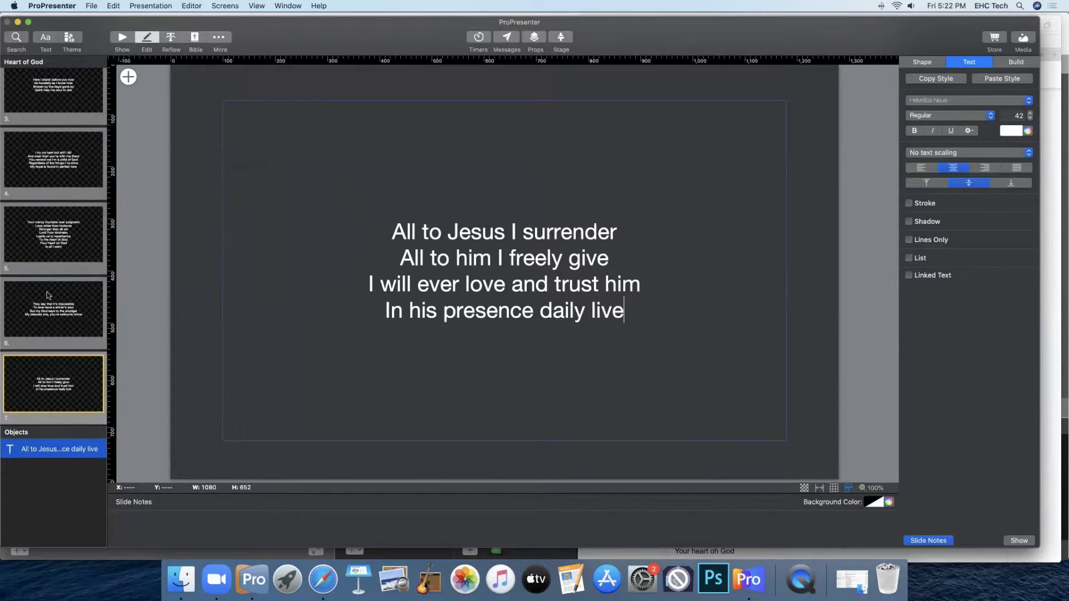
{"action": "scroll", "coordinate": [55, 374], "scroll_direction": "up", "scroll_amount": 6}
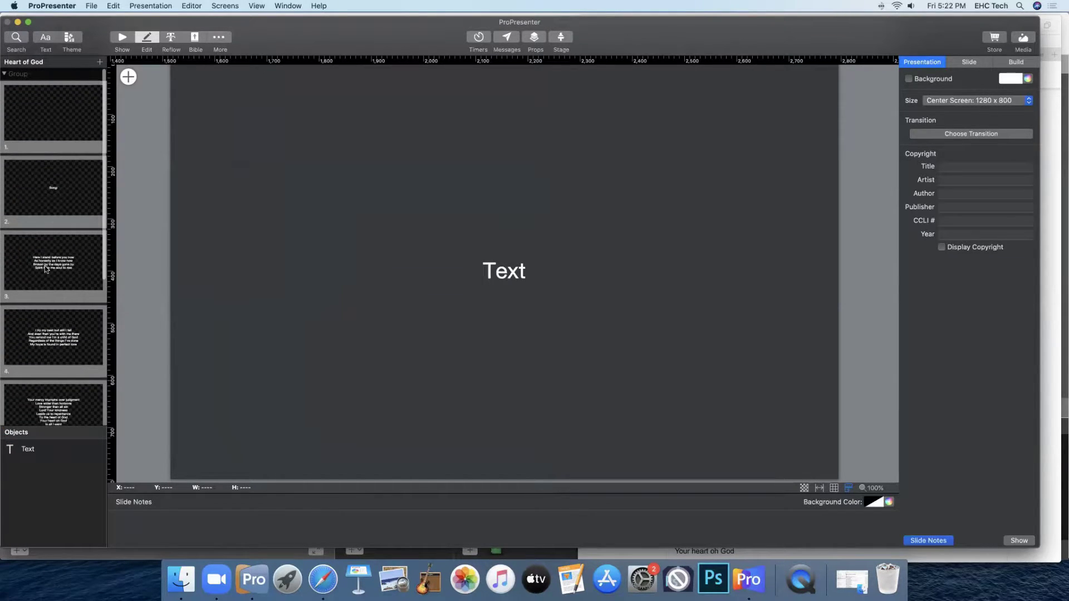
- Show slide 3, 'Here I stand before you now', in the editor
{"action": "left_click", "coordinate": [45, 266]}
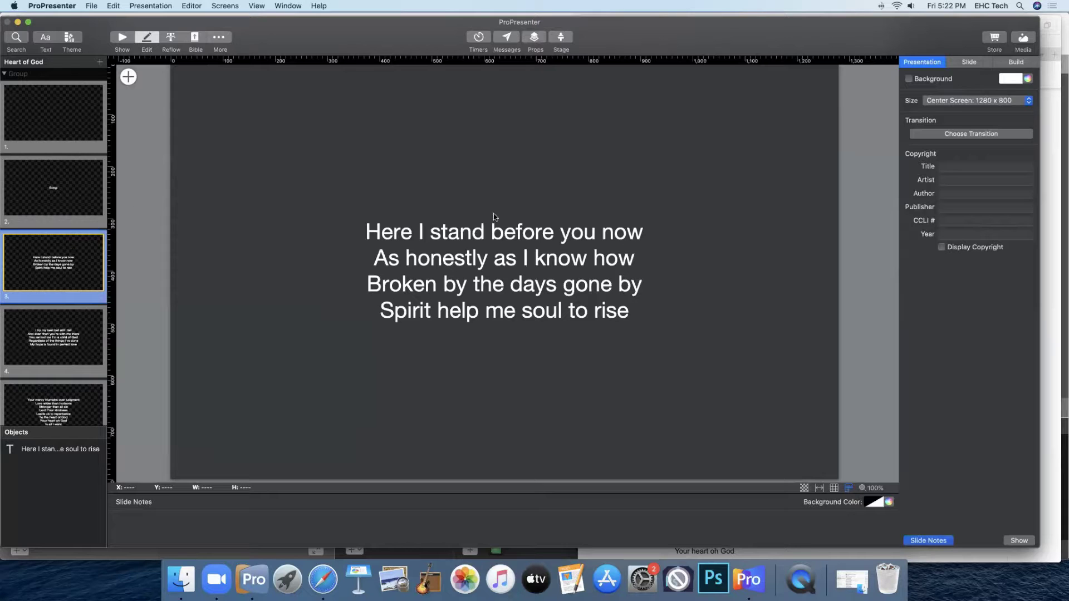
- Split the opening verse slide after its second line, creating a new slide 4
{"action": "left_click", "coordinate": [642, 258]}
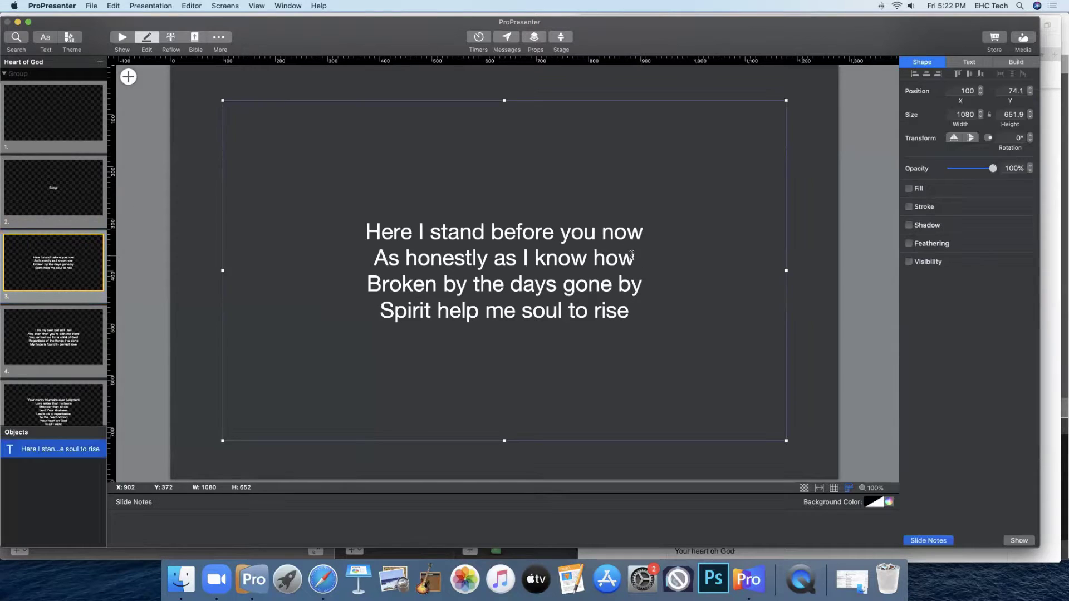
{"action": "left_click", "coordinate": [634, 256]}
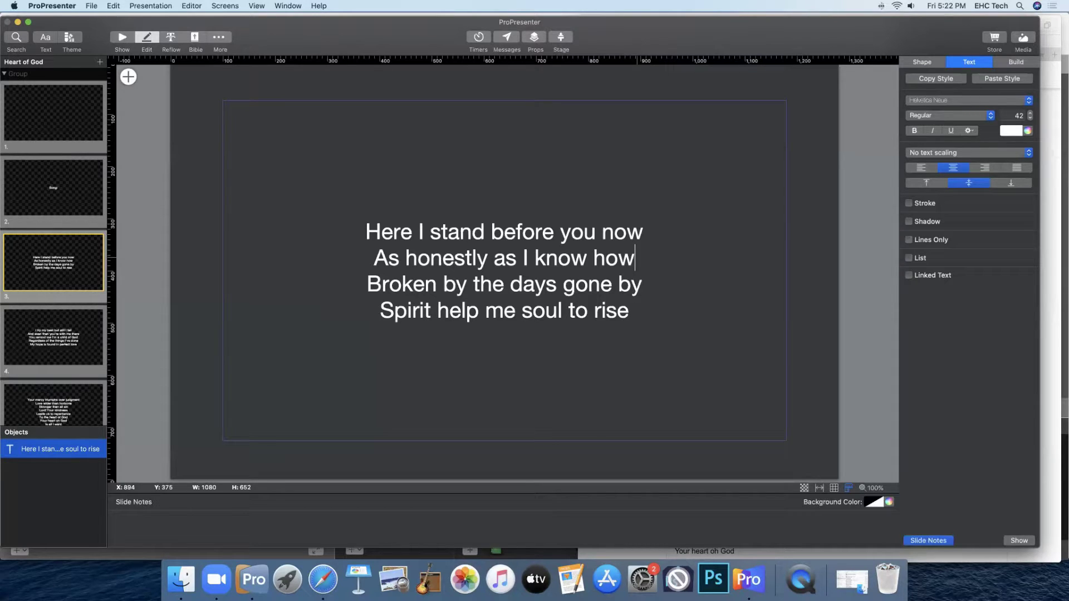
{"action": "key", "text": "super+Return"}
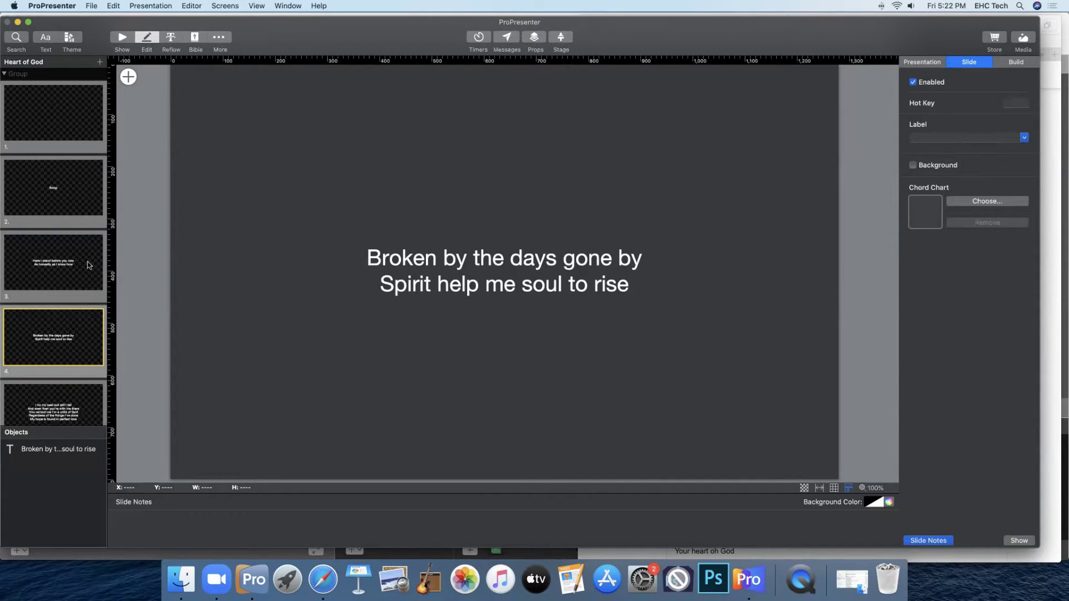
{"action": "left_click", "coordinate": [39, 274]}
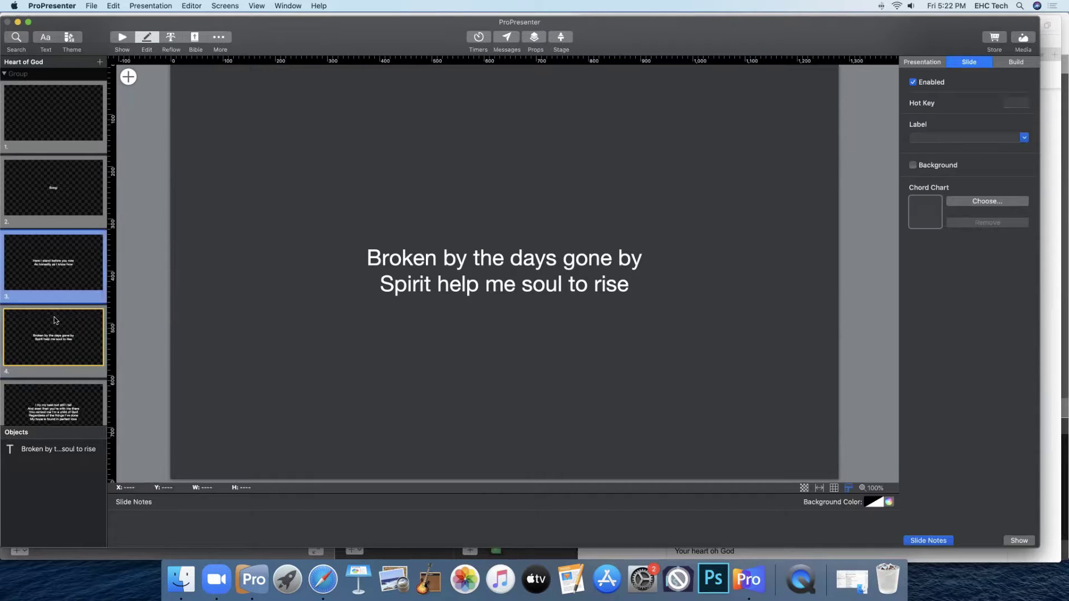
{"action": "left_click", "coordinate": [58, 330]}
{"action": "left_click", "coordinate": [65, 277]}
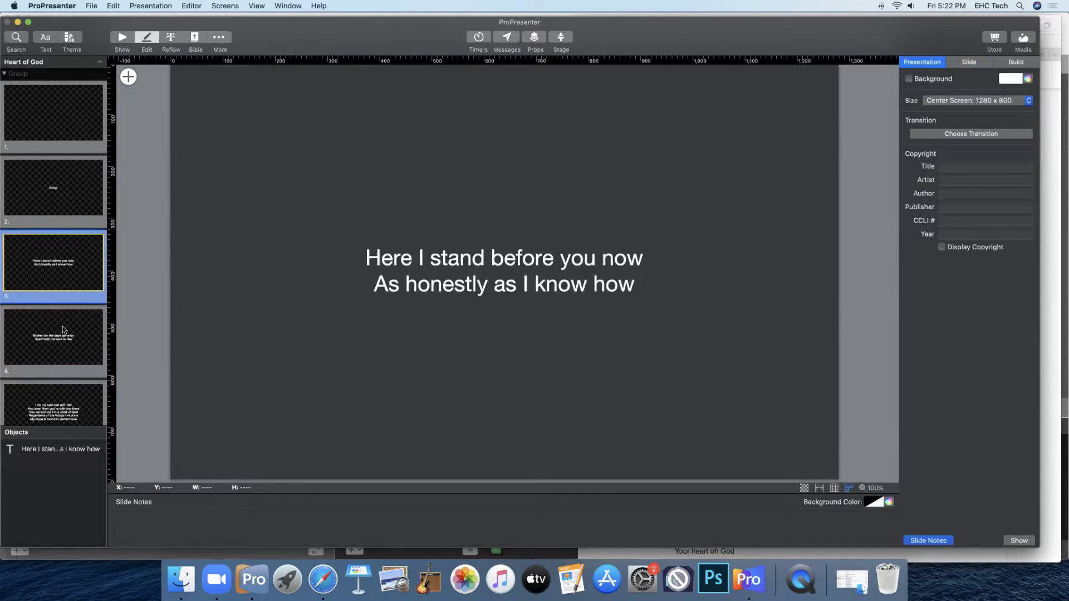
{"action": "left_click", "coordinate": [65, 328]}
{"action": "scroll", "coordinate": [62, 256], "scroll_direction": "down", "scroll_amount": 5}
- Split the 'I try my best' stanza and the chorus into two-line slides
{"action": "left_click", "coordinate": [86, 256]}
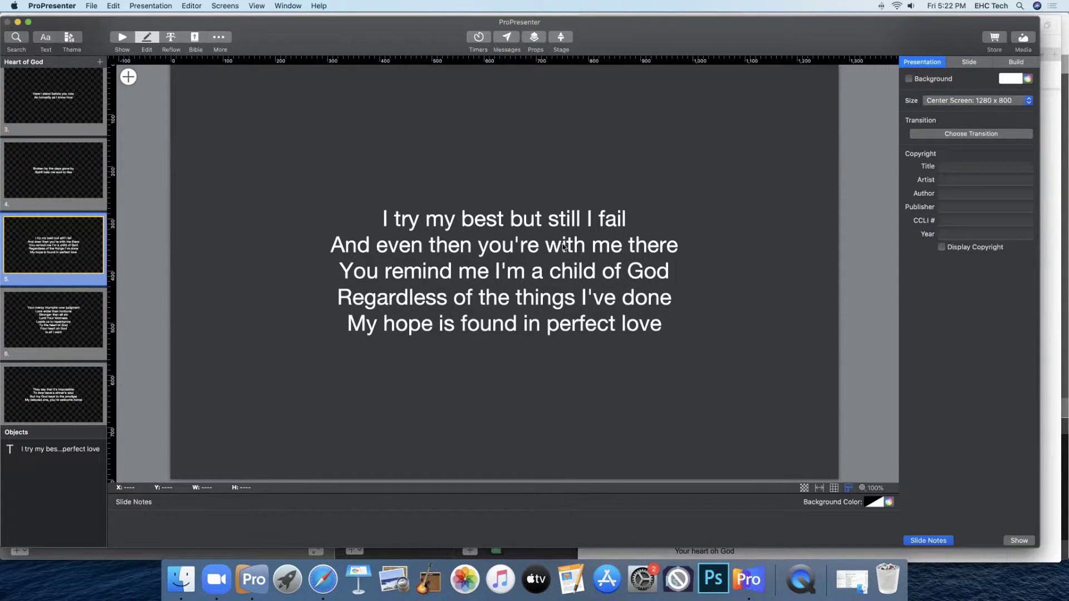
{"action": "double_click", "coordinate": [691, 243]}
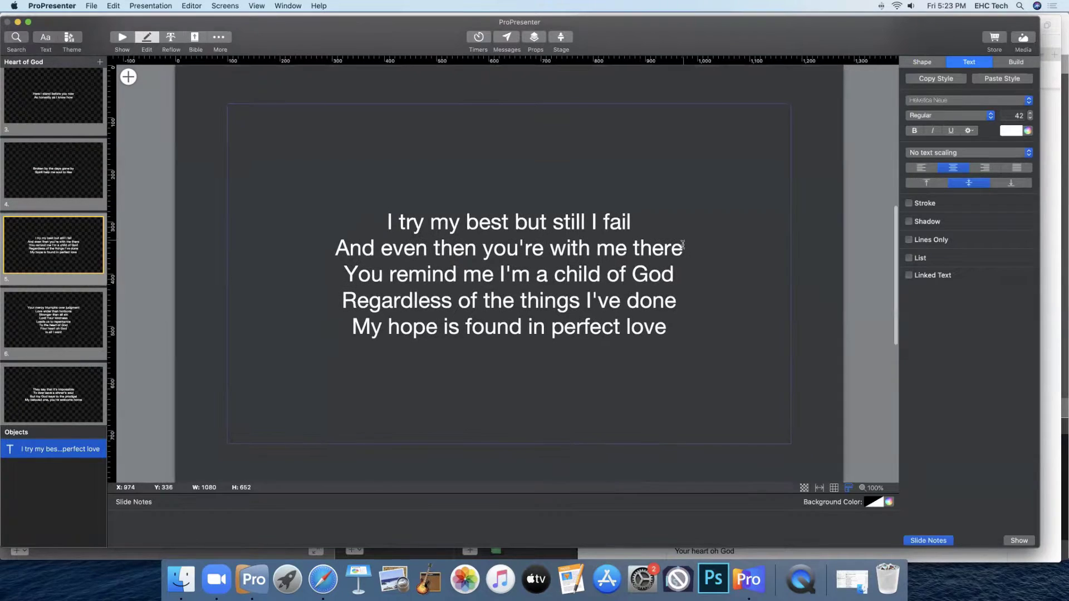
{"action": "key", "text": "super+Return"}
{"action": "key", "text": "super+Return"}
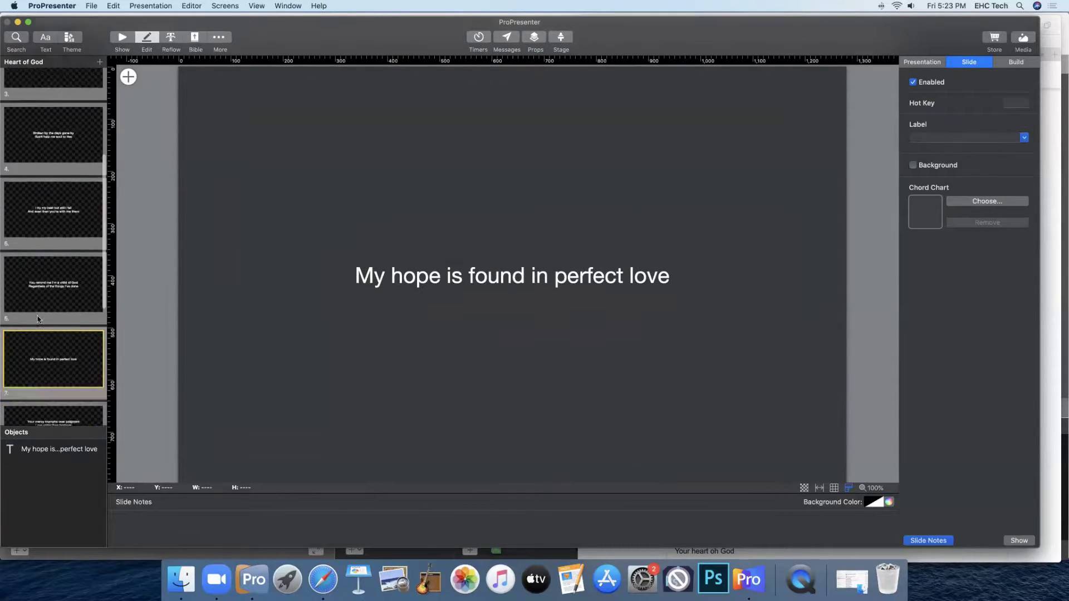
{"action": "key", "text": "Down"}
{"action": "double_click", "coordinate": [656, 206]}
{"action": "key", "text": "super+Return"}
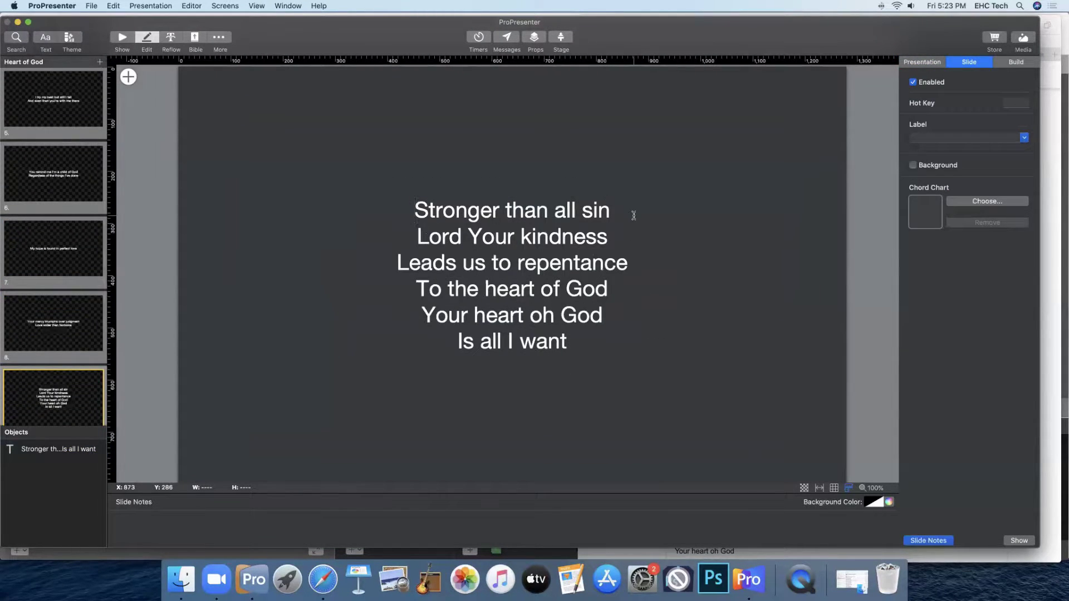
{"action": "left_click", "coordinate": [634, 216]}
{"action": "key", "text": "super+Return"}
{"action": "left_click", "coordinate": [648, 245]}
{"action": "key", "text": "super+Return"}
{"action": "left_click", "coordinate": [642, 281]}
- Split the 'They say' and 'All to Jesus' slides, with 'Is all I want' on its own
{"action": "key", "text": "super+Return"}
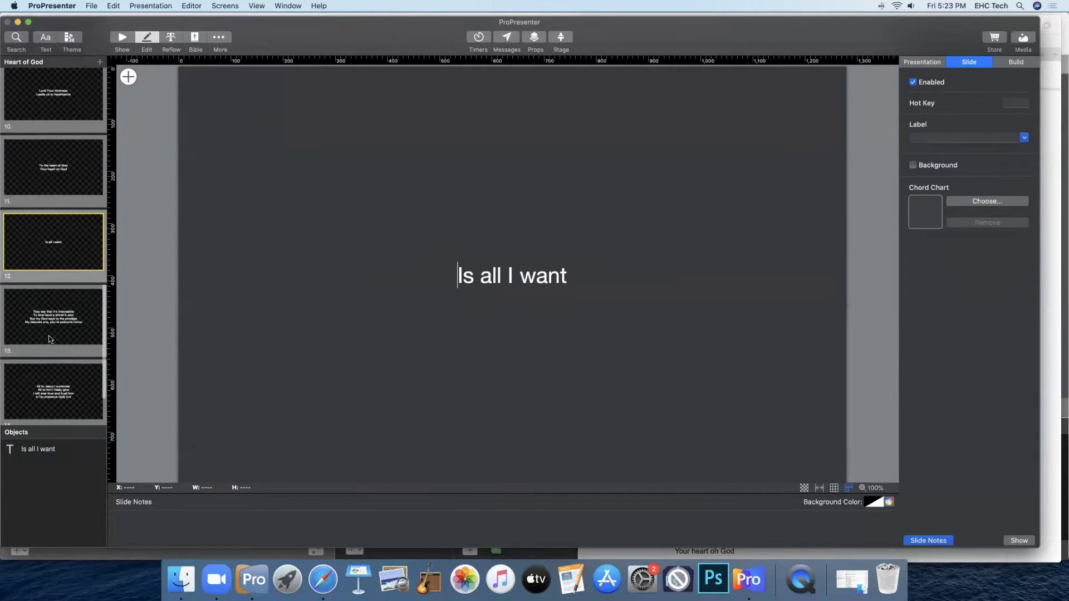
{"action": "left_click", "coordinate": [42, 293]}
{"action": "double_click", "coordinate": [649, 262]}
{"action": "key", "text": "super+Return"}
{"action": "left_click", "coordinate": [42, 306]}
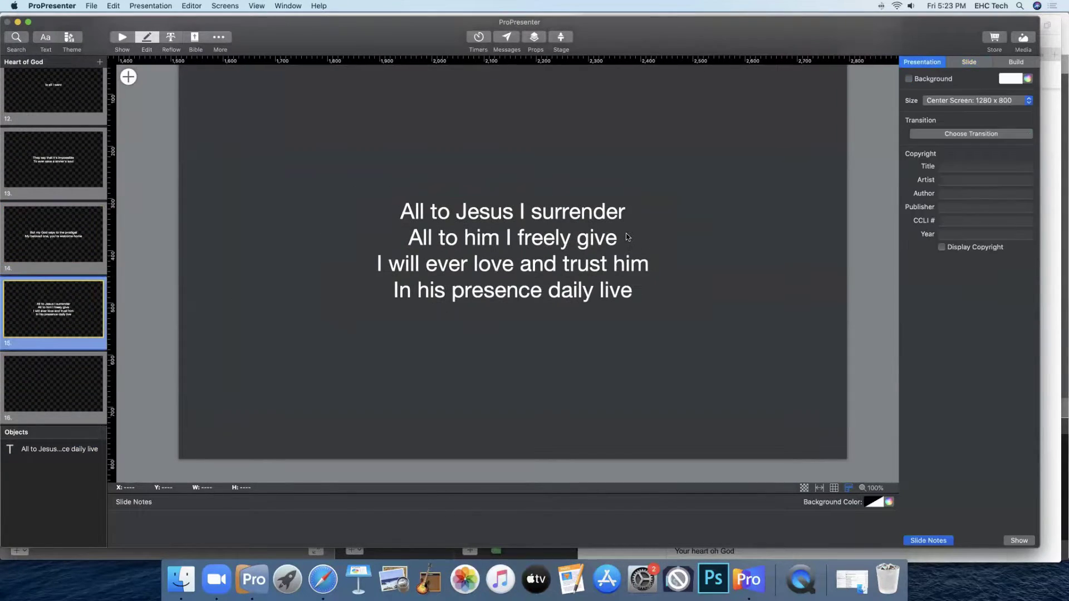
{"action": "double_click", "coordinate": [626, 233]}
{"action": "key", "text": "super+Return"}
{"action": "scroll", "coordinate": [67, 280], "scroll_direction": "up", "scroll_amount": 10}
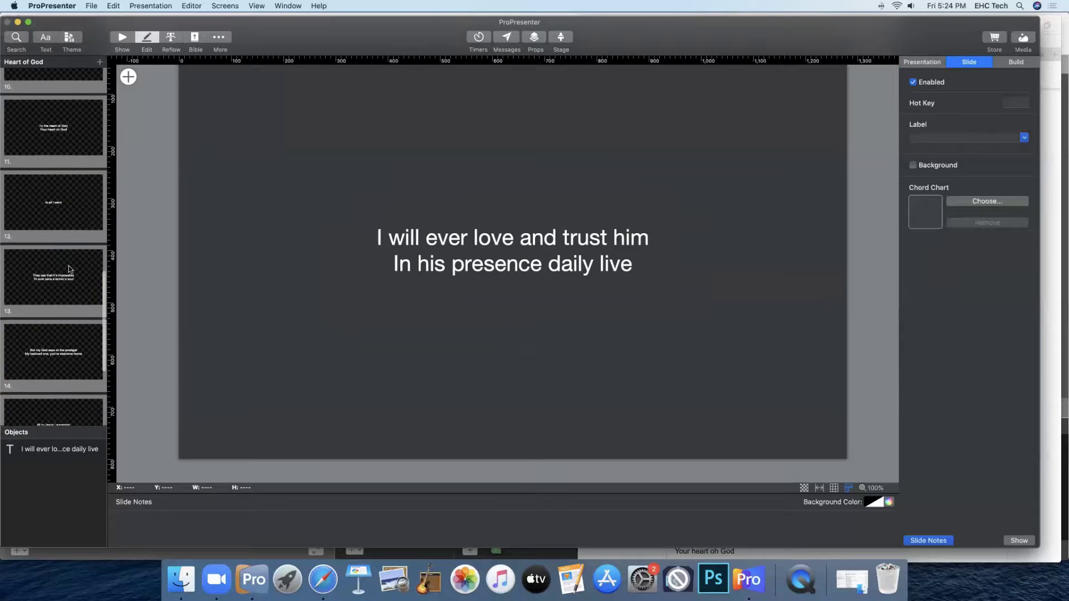
{"action": "scroll", "coordinate": [71, 239], "scroll_direction": "up", "scroll_amount": 8}
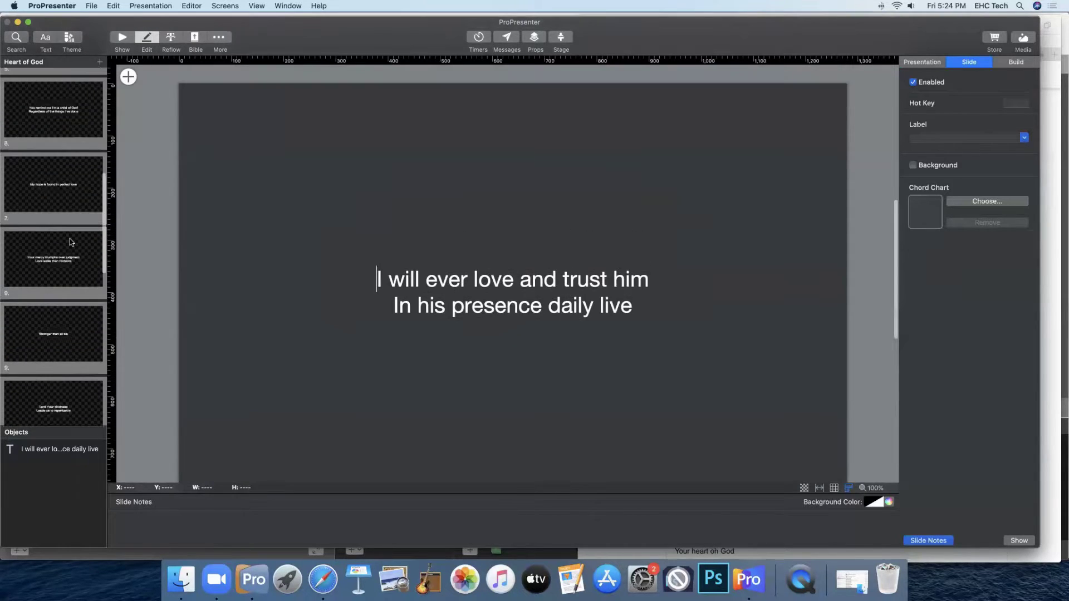
{"action": "scroll", "coordinate": [67, 238], "scroll_direction": "up", "scroll_amount": 3}
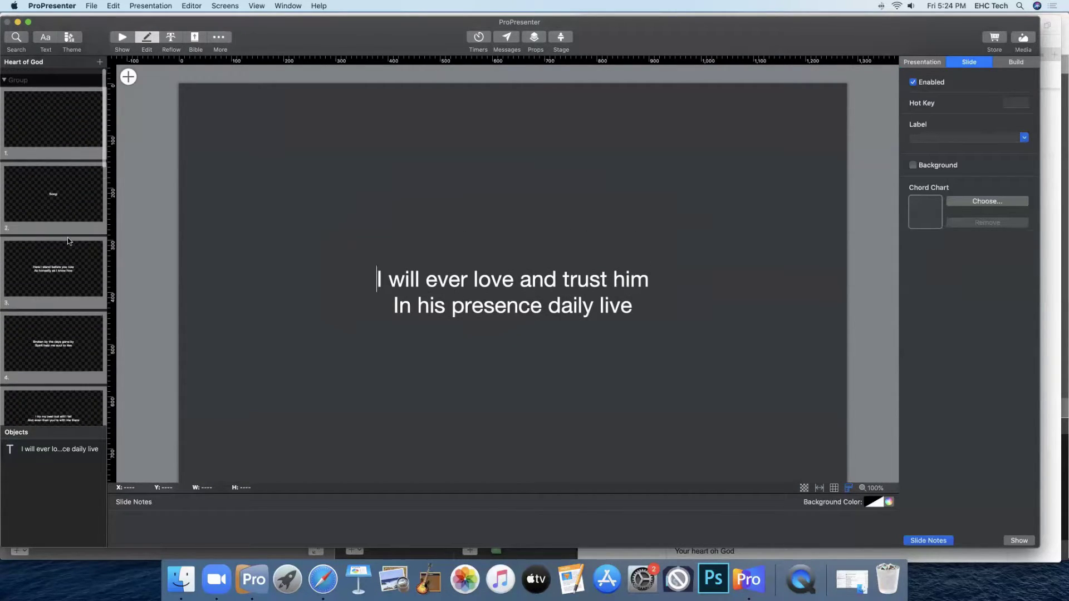
{"action": "scroll", "coordinate": [275, 199], "scroll_direction": "down", "scroll_amount": 2}
{"action": "scroll", "coordinate": [275, 199], "scroll_direction": "down", "scroll_amount": 2}
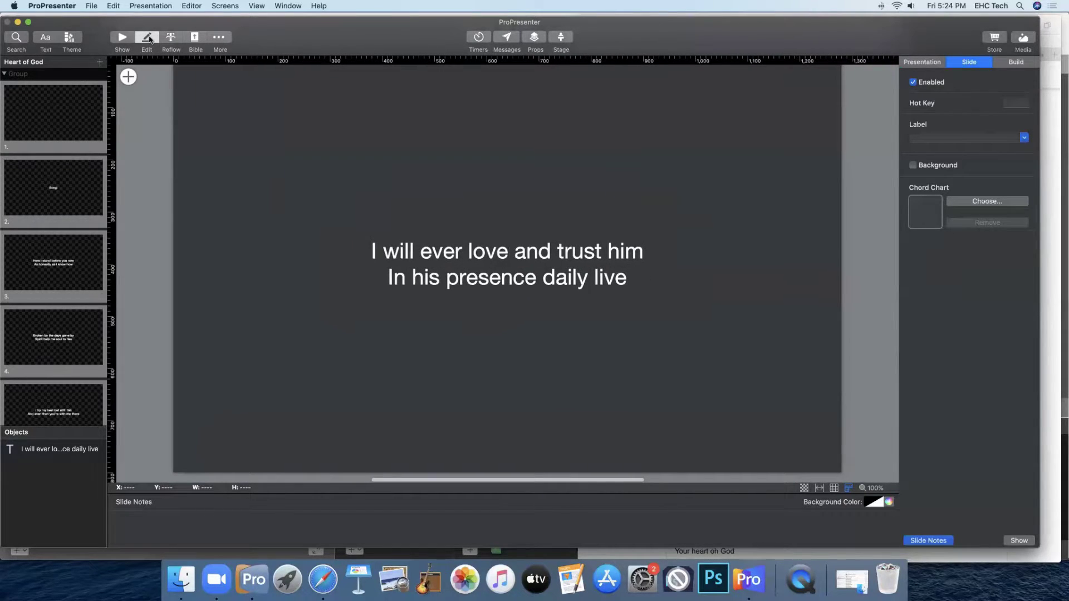
- Return to Show view and check the worshiptogether.com verse structure against the slides
{"action": "left_click", "coordinate": [122, 38]}
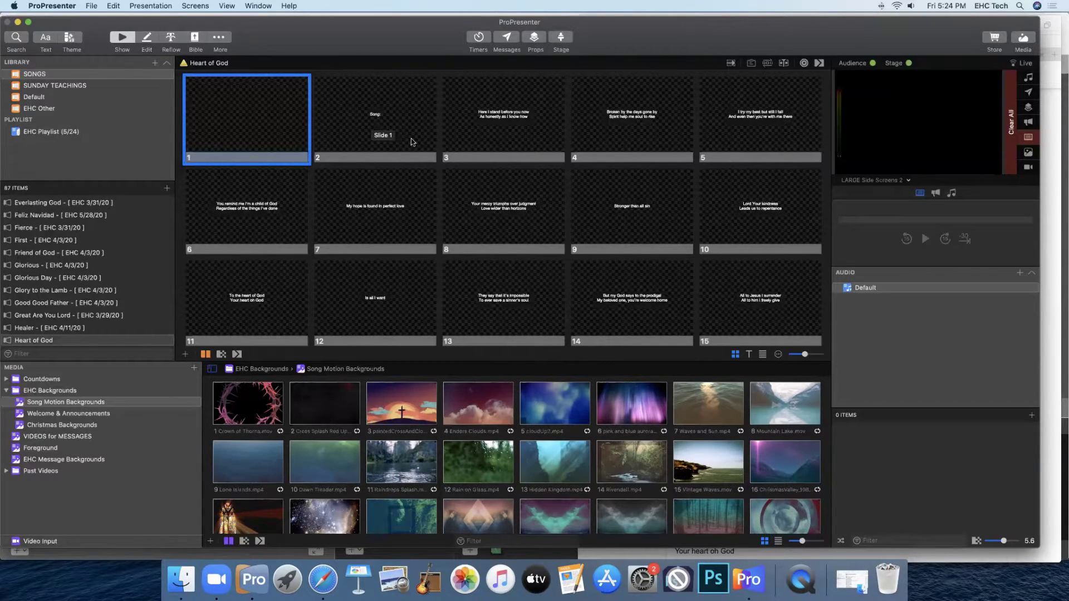
{"action": "left_click", "coordinate": [323, 579]}
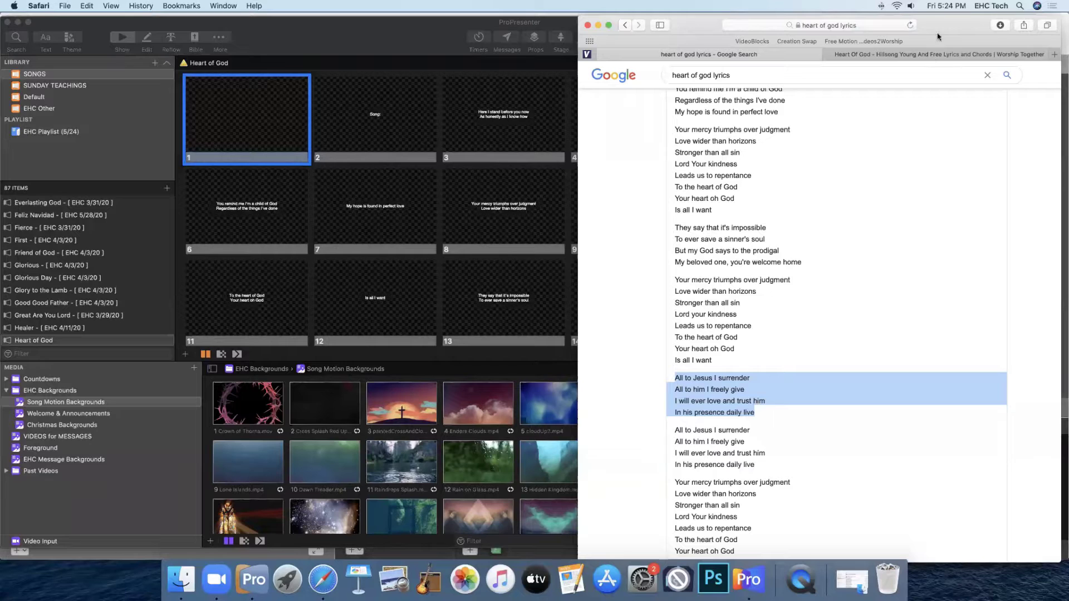
{"action": "left_click", "coordinate": [841, 54]}
{"action": "scroll", "coordinate": [716, 177], "scroll_direction": "down", "scroll_amount": 2}
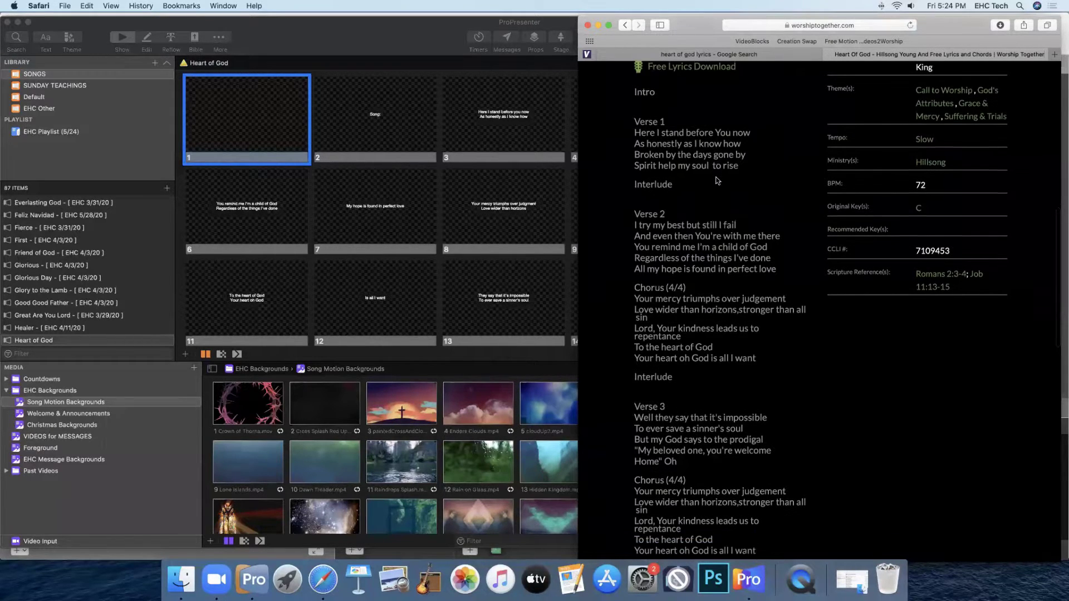
{"action": "scroll", "coordinate": [717, 180], "scroll_direction": "down", "scroll_amount": 2}
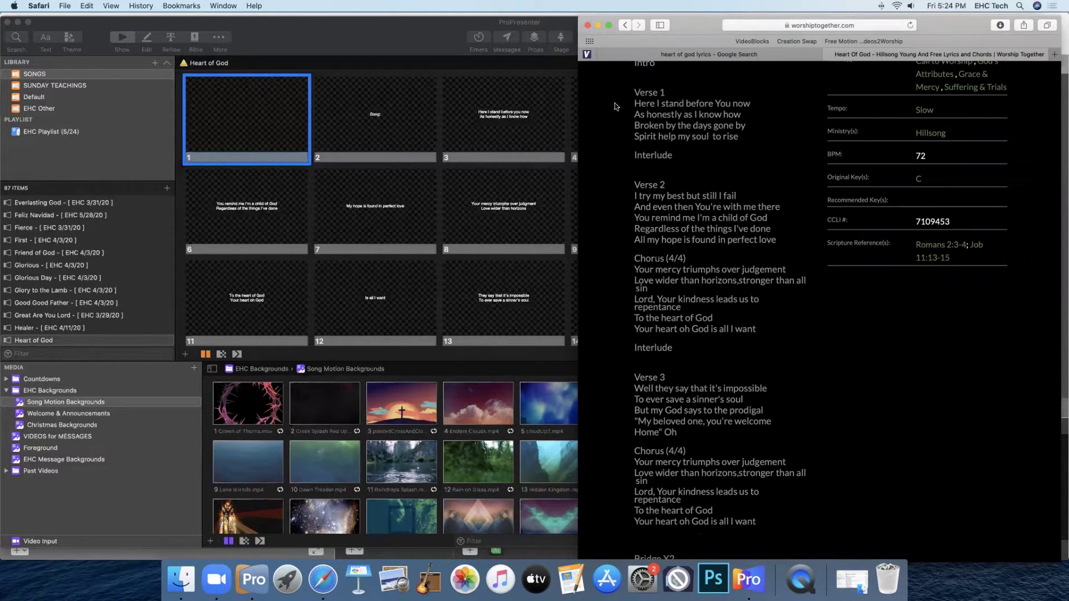
{"action": "left_click", "coordinate": [419, 59]}
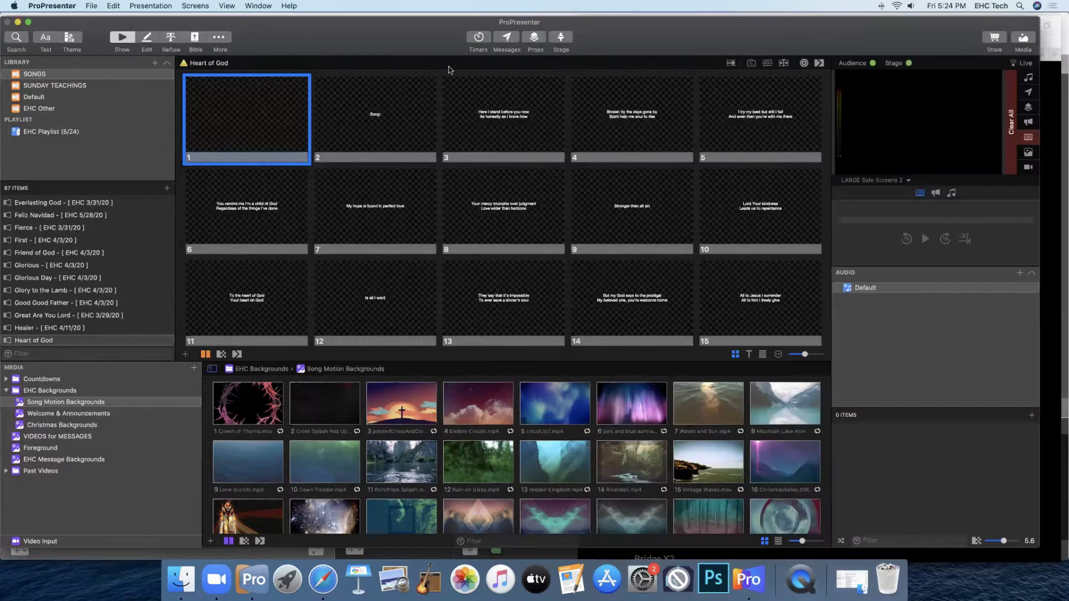
- Assign slide 3 to the Verse 1 group, then bring the lyrics page back up
{"action": "left_click", "coordinate": [499, 115]}
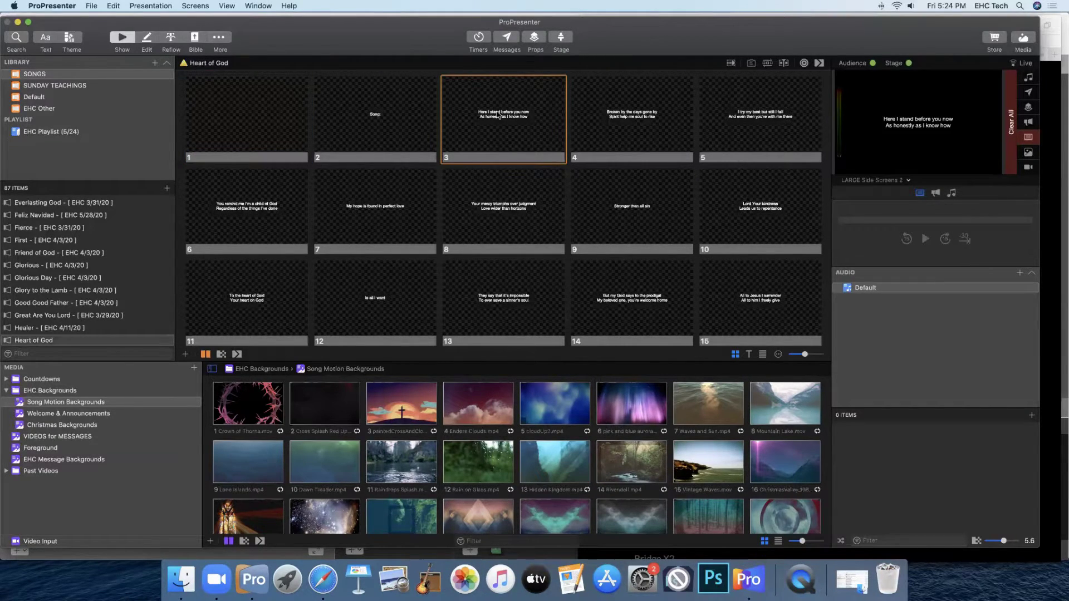
{"action": "right_click", "coordinate": [499, 116]}
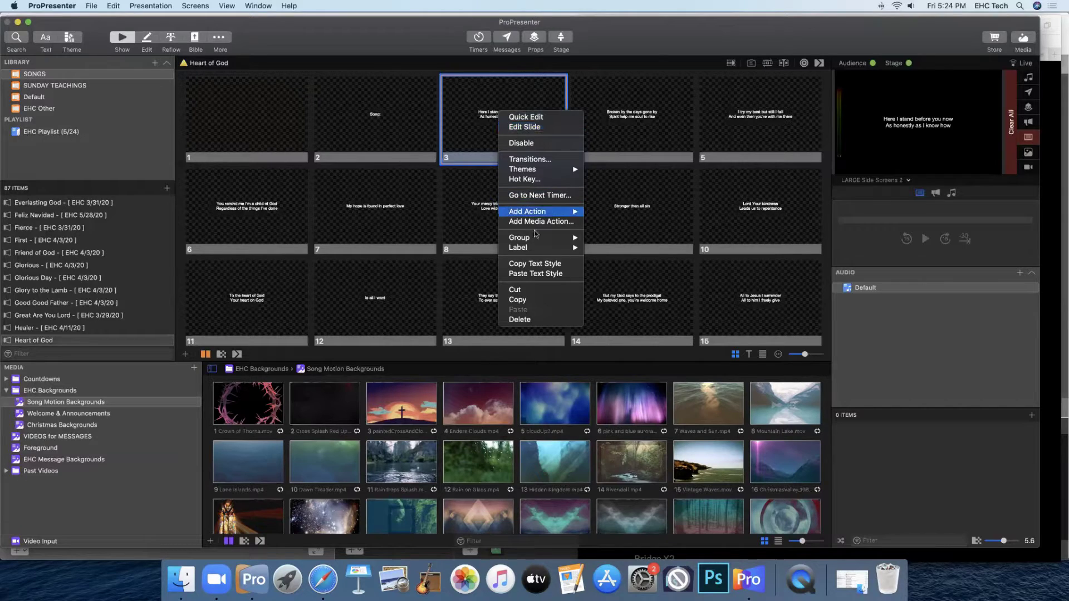
{"action": "mouse_move", "coordinate": [549, 241]}
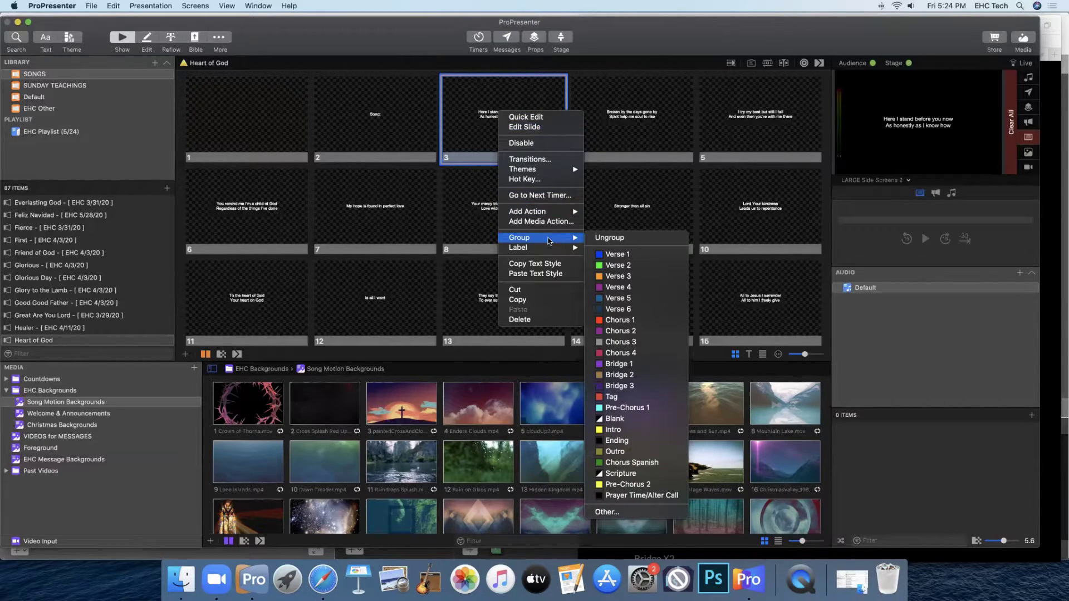
{"action": "left_click", "coordinate": [611, 257]}
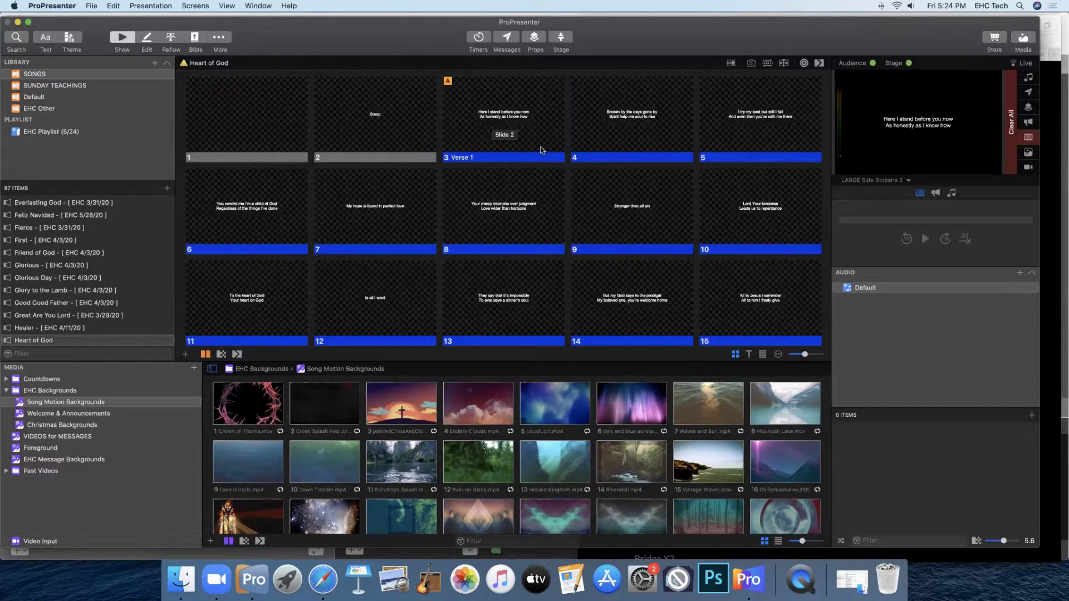
{"action": "left_click", "coordinate": [323, 577]}
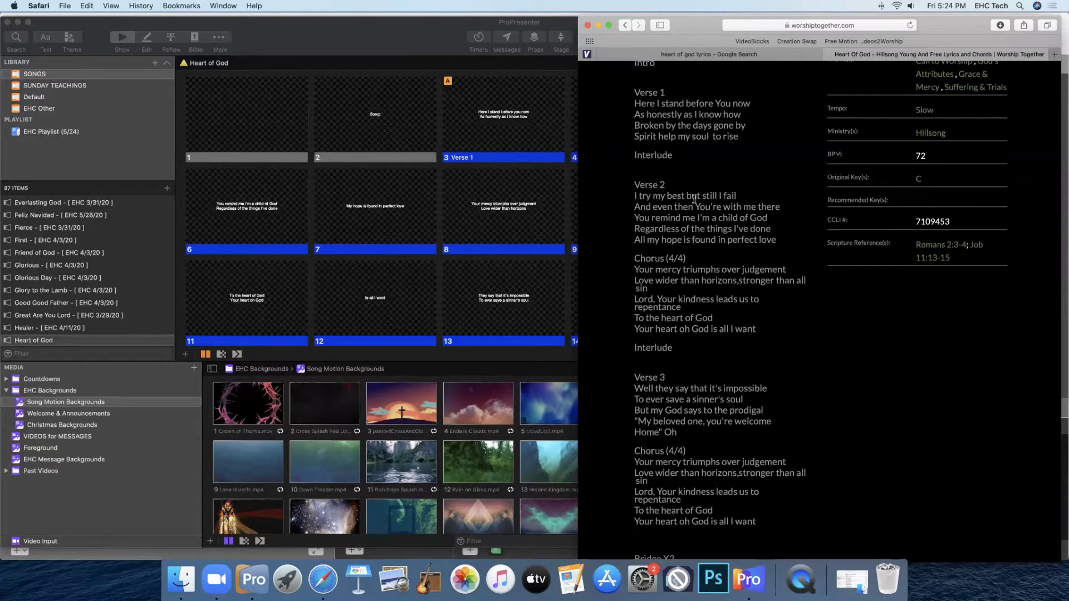
- Assign slide 5 to the Verse 2 group
{"action": "left_click", "coordinate": [547, 64]}
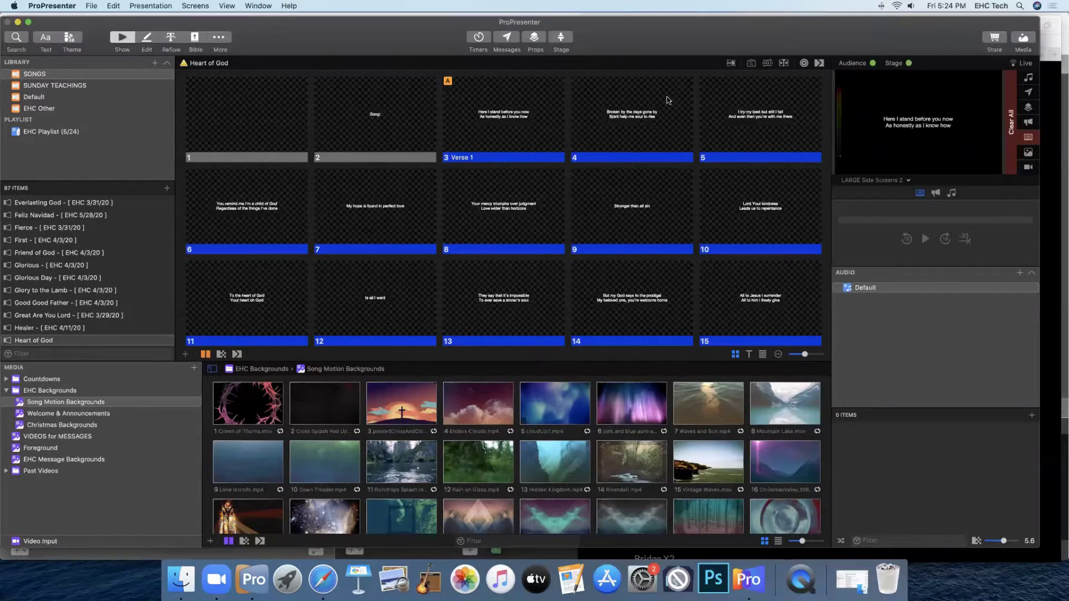
{"action": "right_click", "coordinate": [736, 134]}
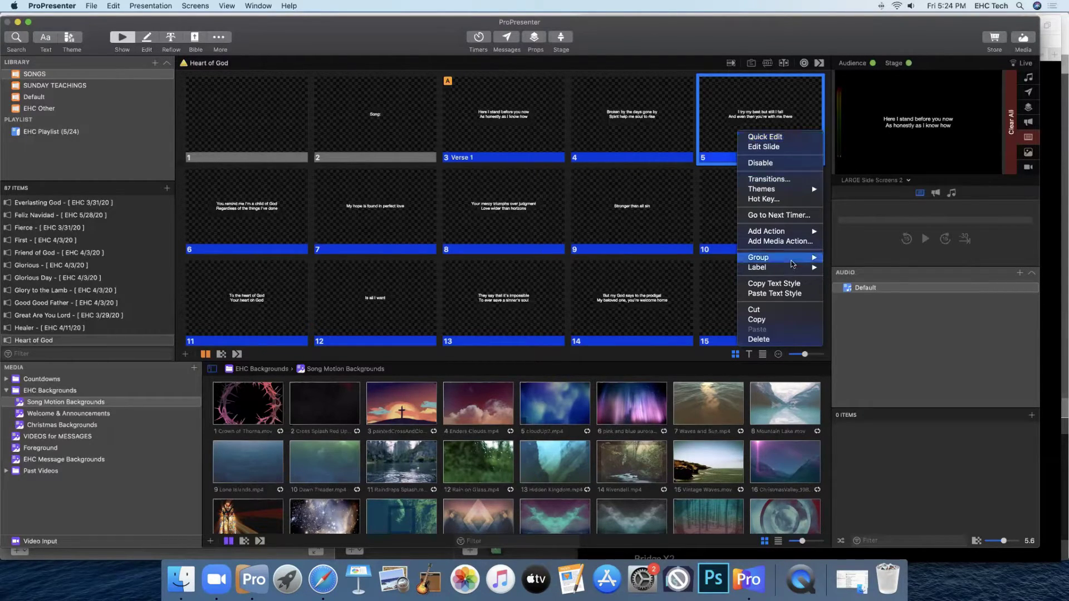
{"action": "mouse_move", "coordinate": [795, 258]}
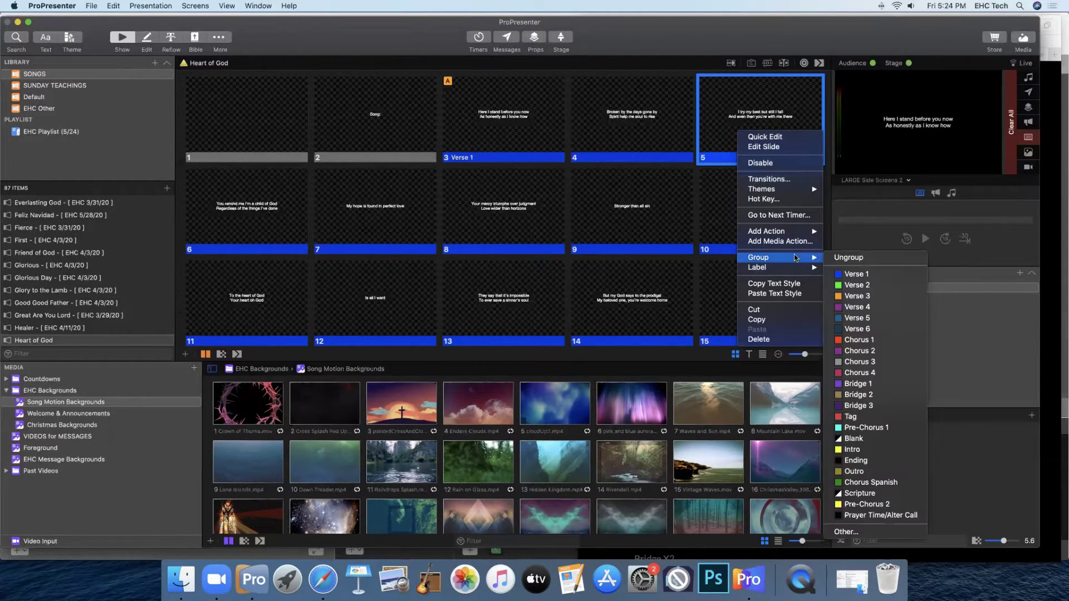
{"action": "left_click", "coordinate": [869, 287]}
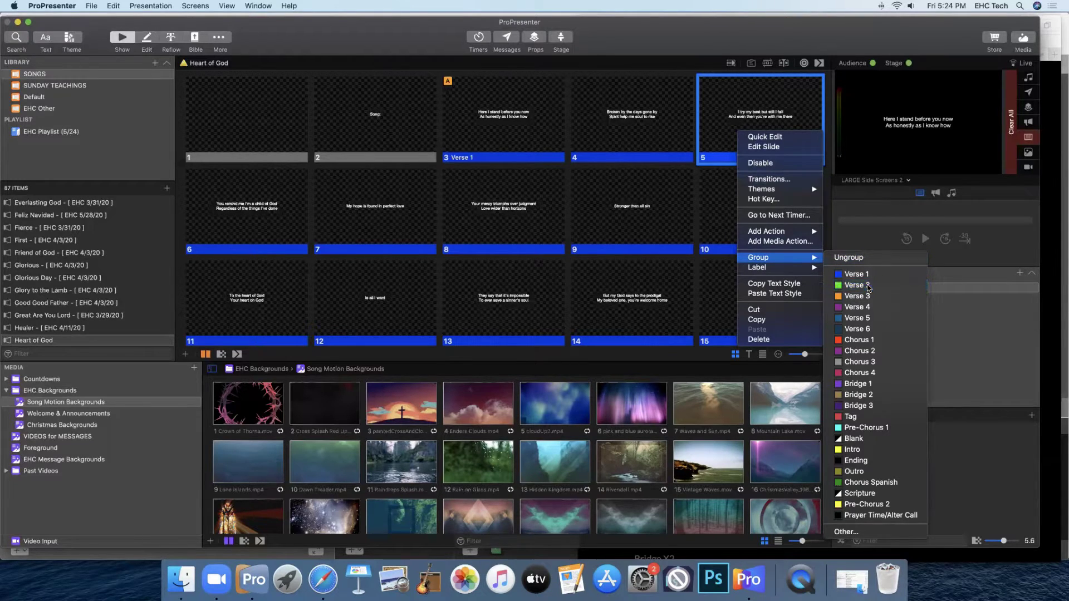
- After checking the lyrics, assign slide 8 to the Chorus 1 group
{"action": "left_click", "coordinate": [325, 578]}
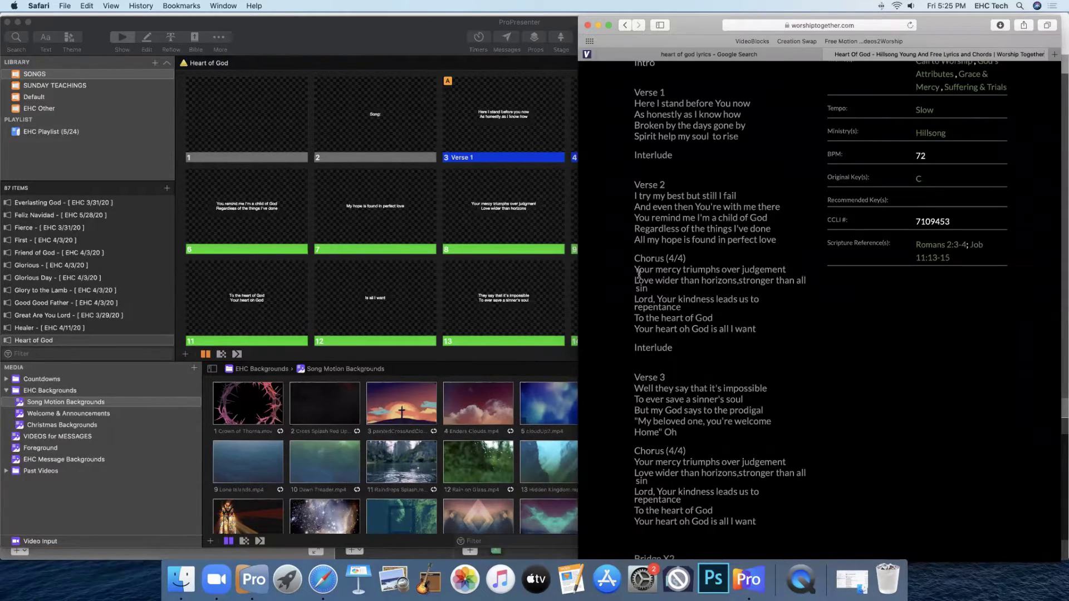
{"action": "left_click", "coordinate": [419, 55]}
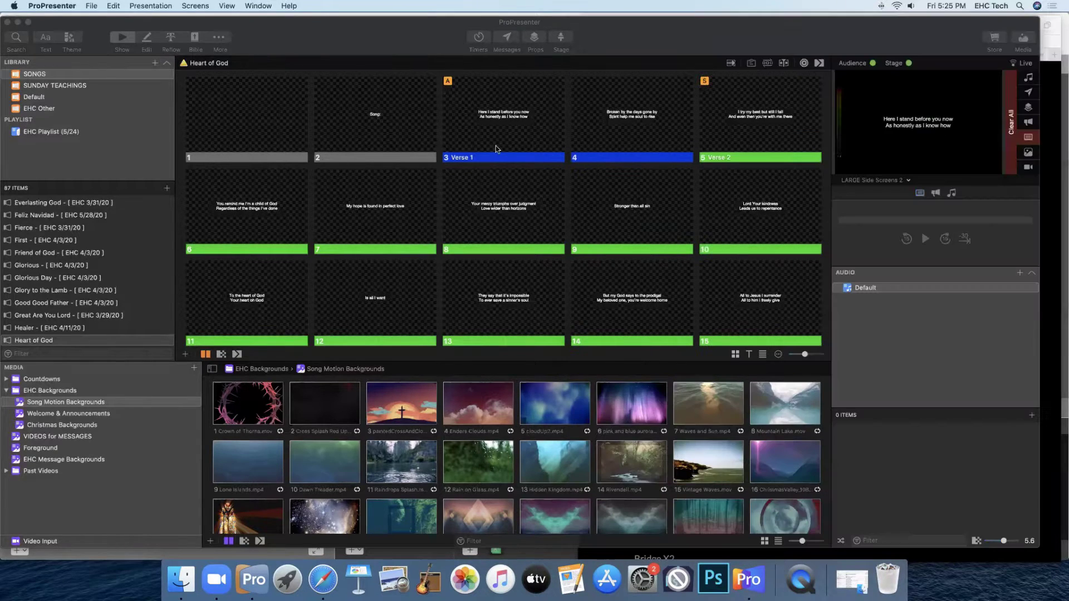
{"action": "right_click", "coordinate": [494, 219]}
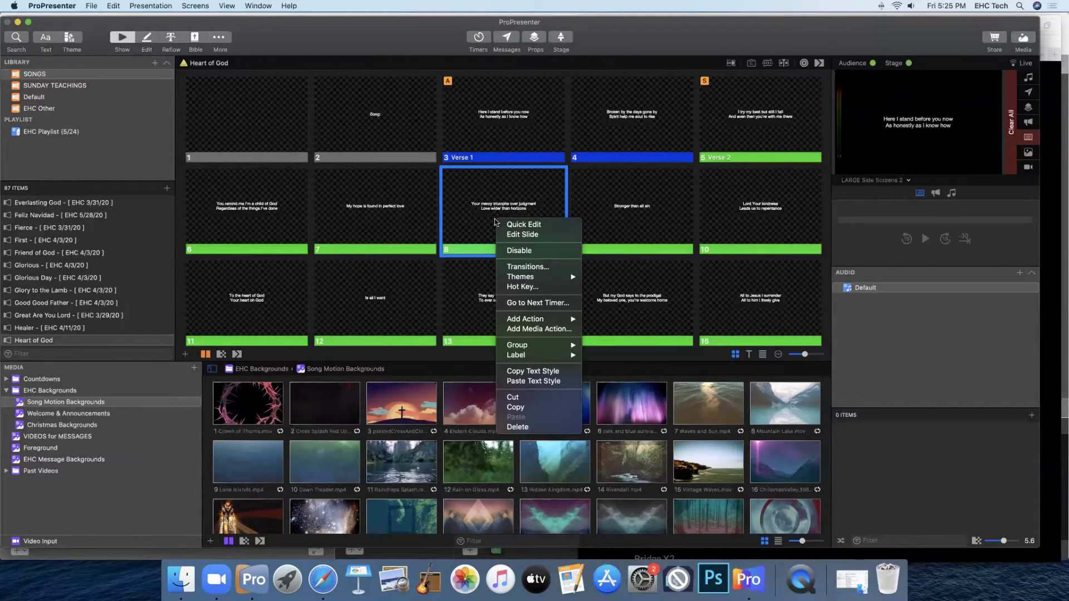
{"action": "mouse_move", "coordinate": [541, 346]}
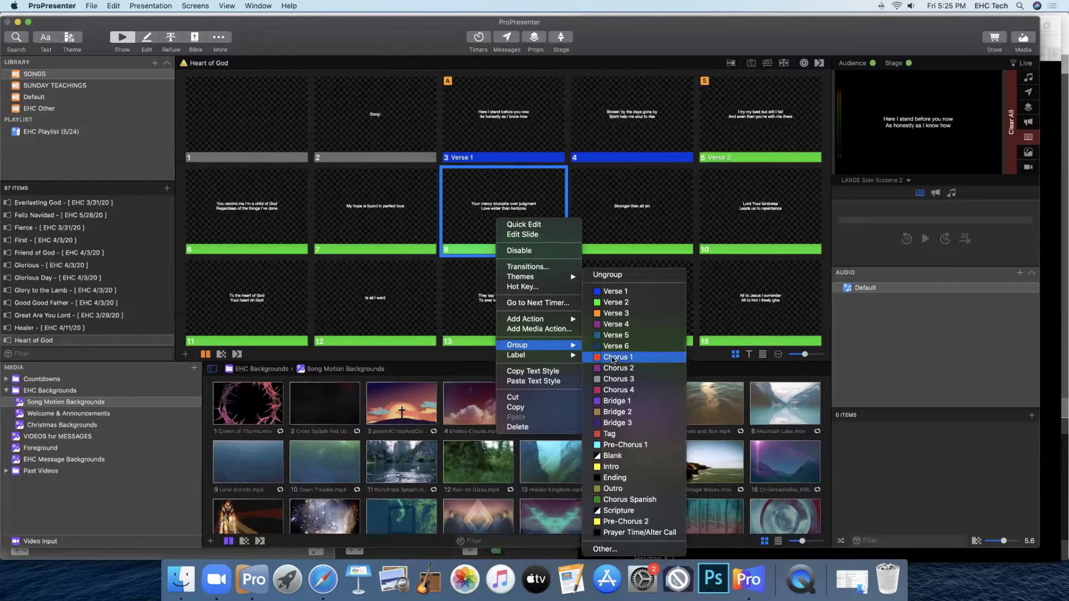
{"action": "left_click", "coordinate": [604, 340]}
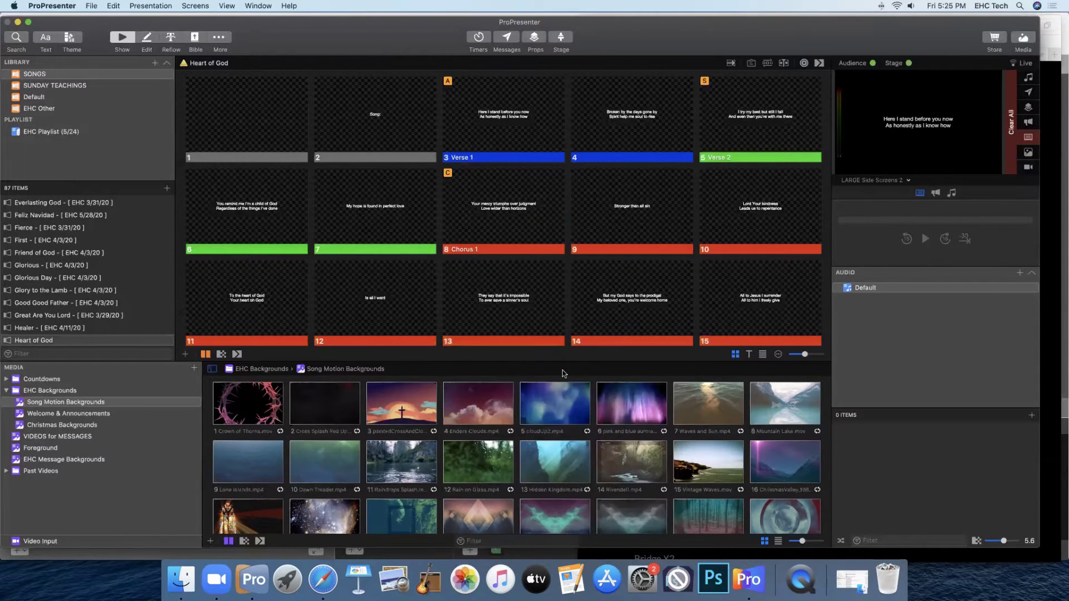
- Scroll further down the lyrics, then assign slide 13 to the Verse 3 group
{"action": "left_click", "coordinate": [323, 576]}
{"action": "scroll", "coordinate": [677, 312], "scroll_direction": "down", "scroll_amount": 2}
{"action": "scroll", "coordinate": [676, 316], "scroll_direction": "down", "scroll_amount": 2}
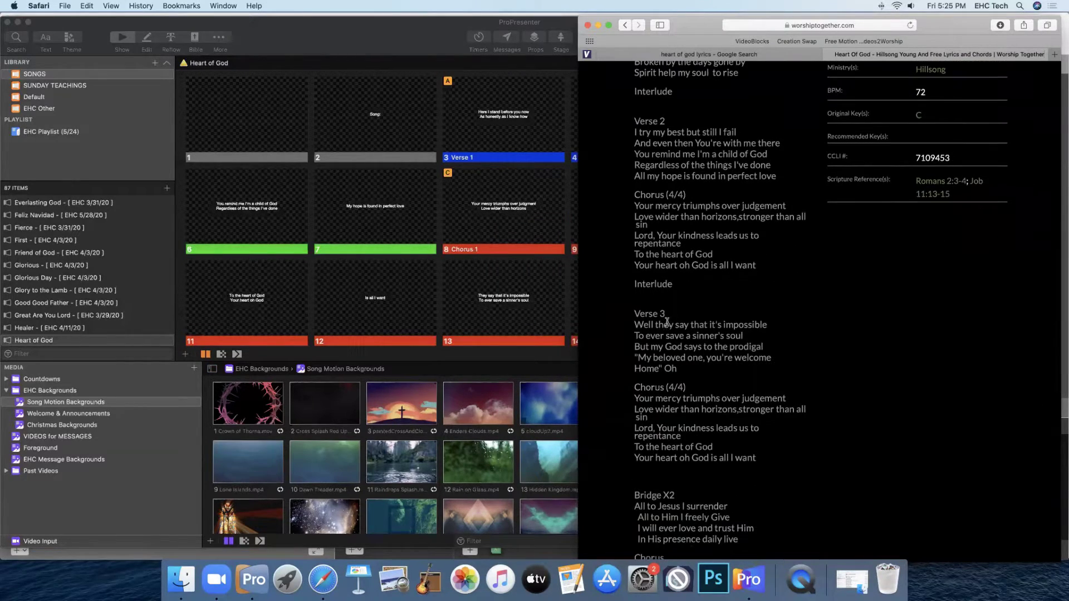
{"action": "left_click", "coordinate": [431, 48]}
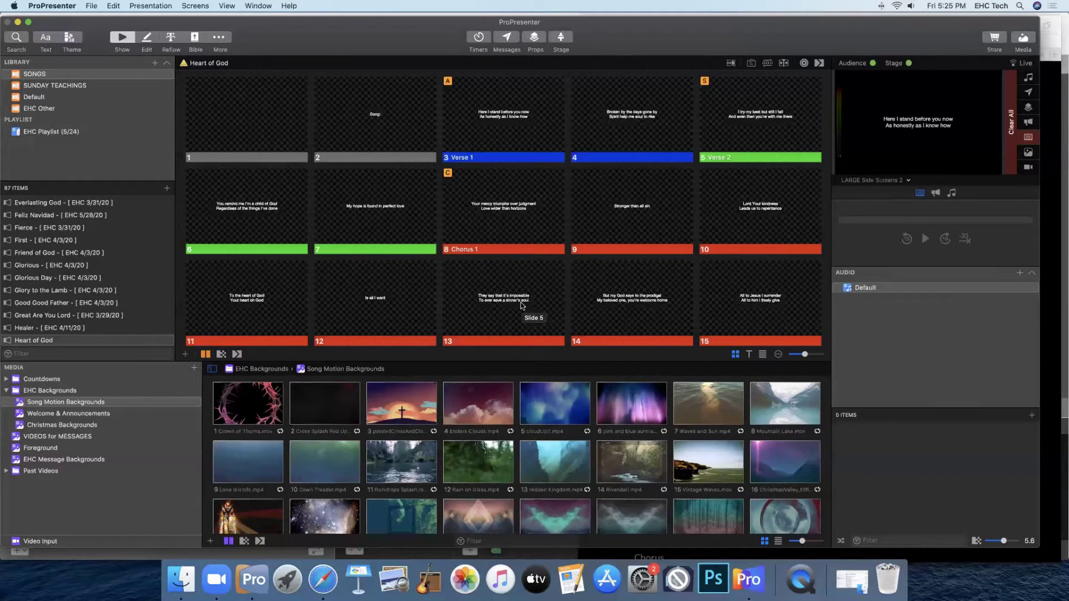
{"action": "right_click", "coordinate": [522, 304]}
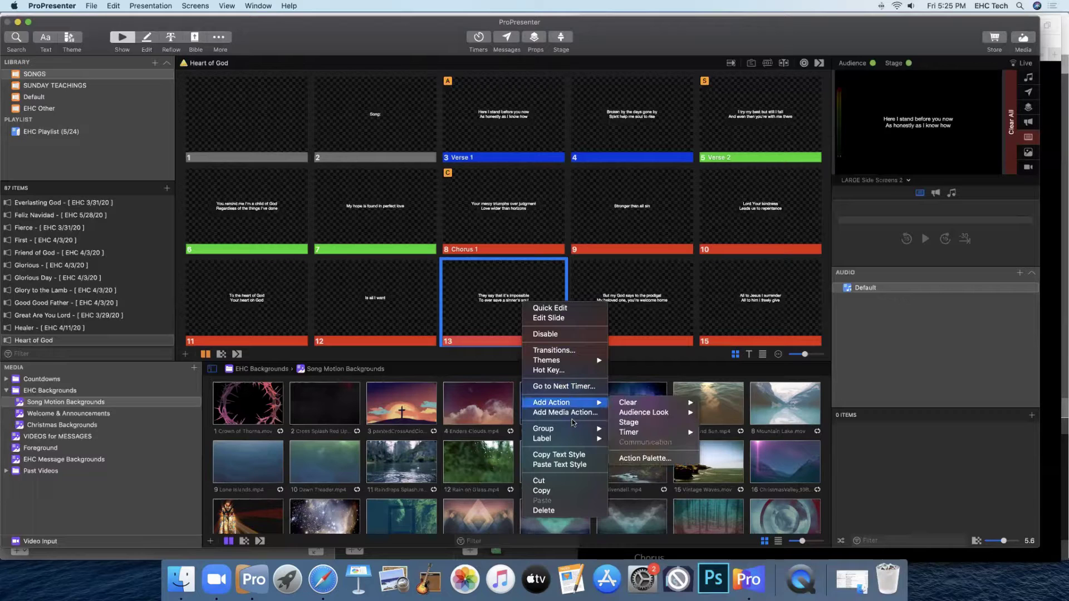
{"action": "mouse_move", "coordinate": [579, 430]}
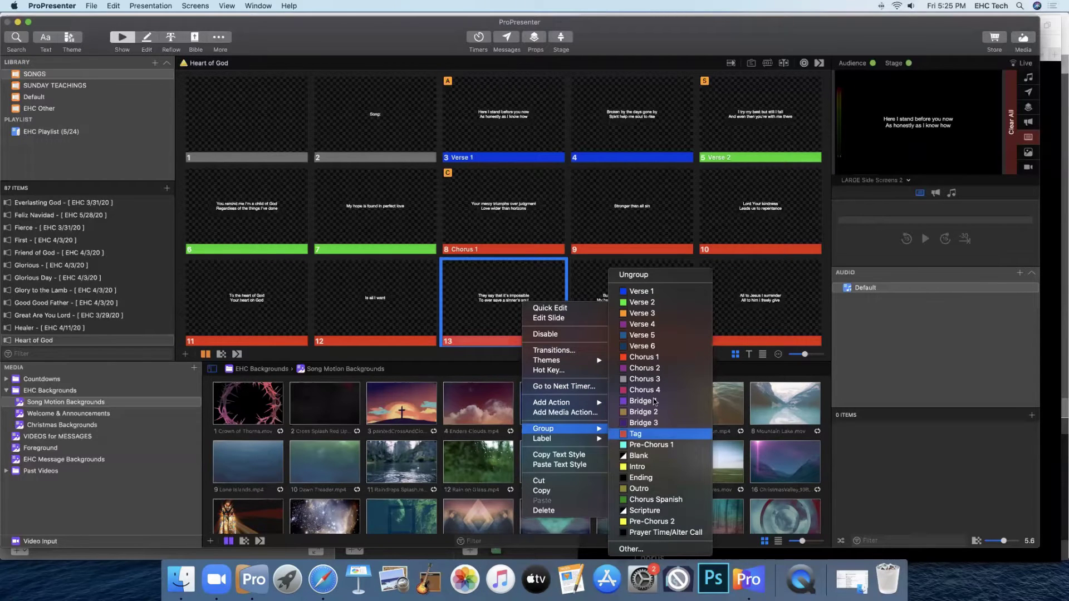
{"action": "left_click", "coordinate": [641, 313]}
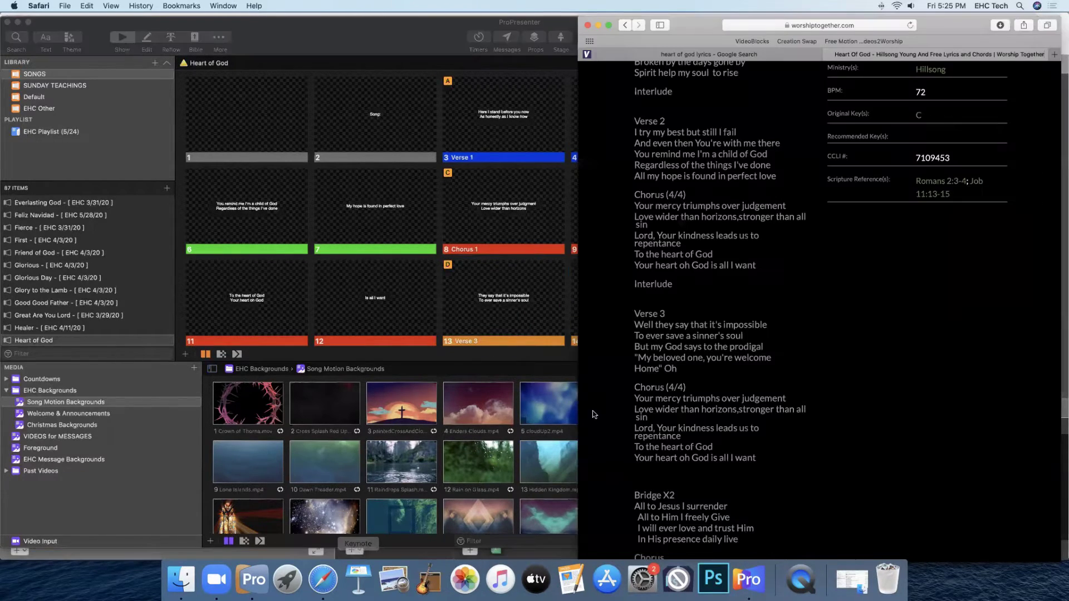
- Scroll the lyrics page to Verse 3, Chorus and Bridge X2, then bring the song slides forward
{"action": "left_click", "coordinate": [323, 580]}
{"action": "scroll", "coordinate": [668, 282], "scroll_direction": "down", "scroll_amount": 3}
{"action": "scroll", "coordinate": [668, 282], "scroll_direction": "down", "scroll_amount": 2}
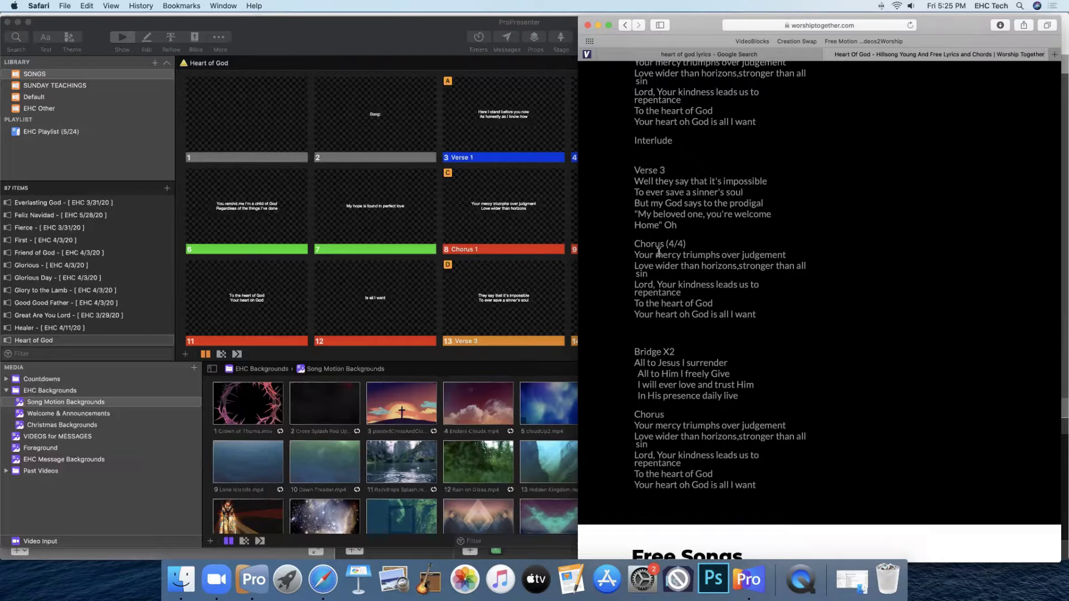
{"action": "scroll", "coordinate": [659, 252], "scroll_direction": "down", "scroll_amount": 3}
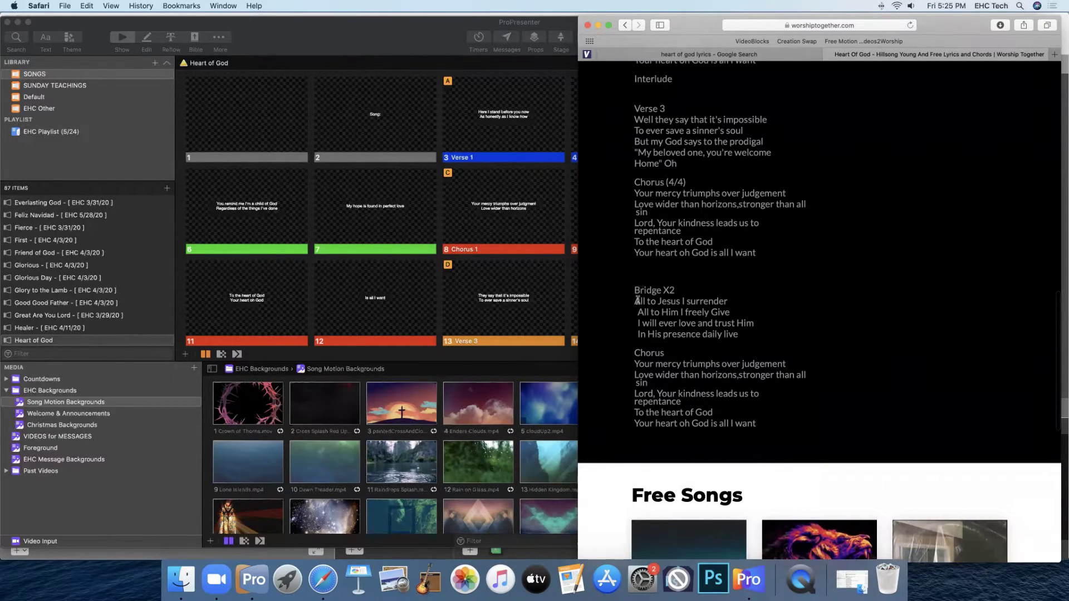
{"action": "left_click", "coordinate": [495, 84]}
- Assign slide 15 to the Bridge 1 group
{"action": "right_click", "coordinate": [750, 305]}
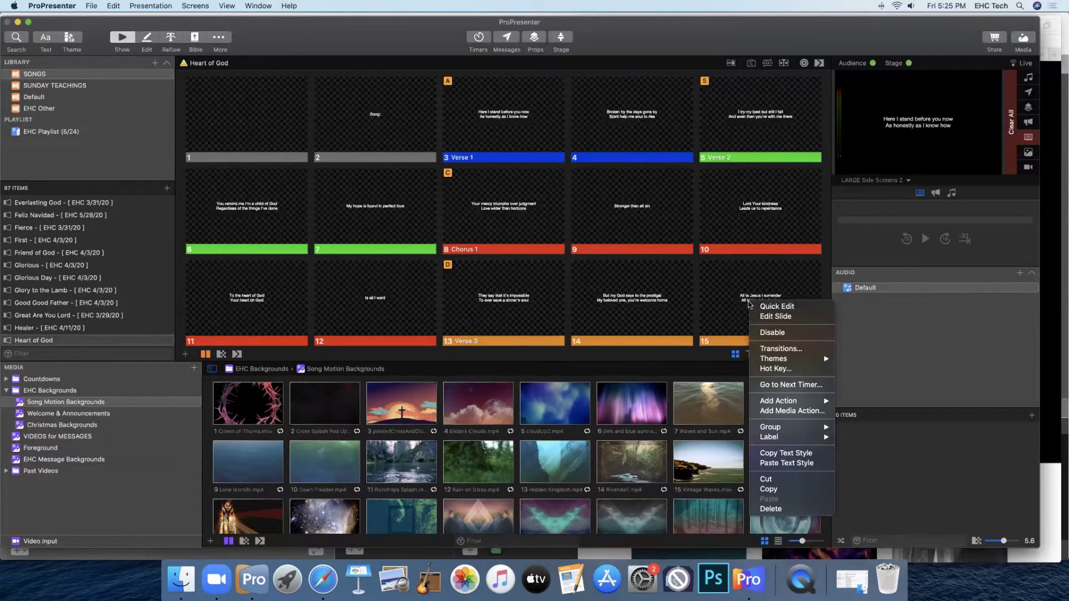
{"action": "mouse_move", "coordinate": [789, 429]}
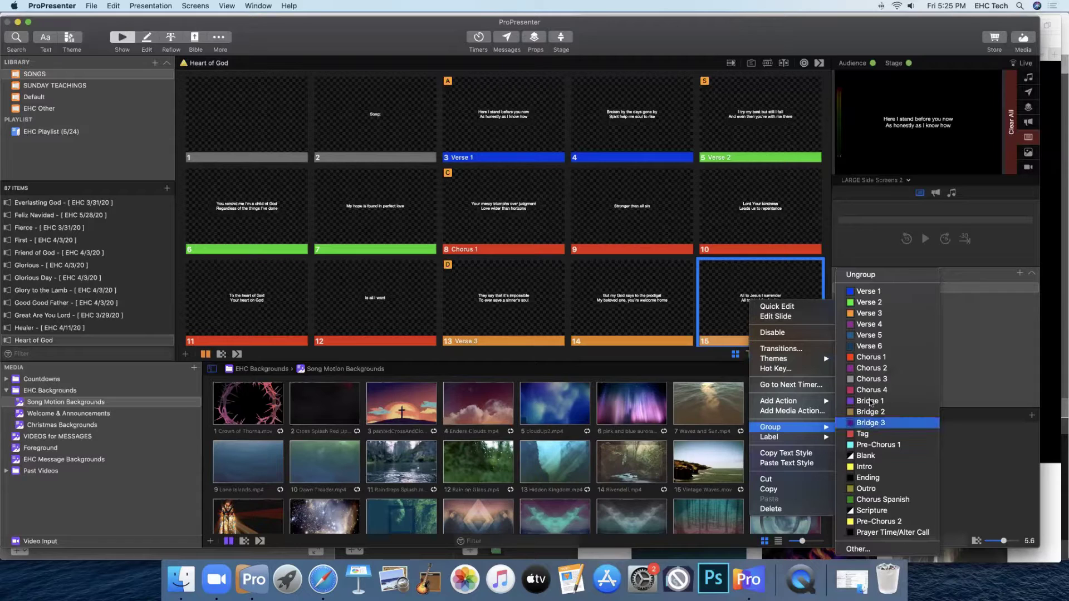
{"action": "key", "text": "Return"}
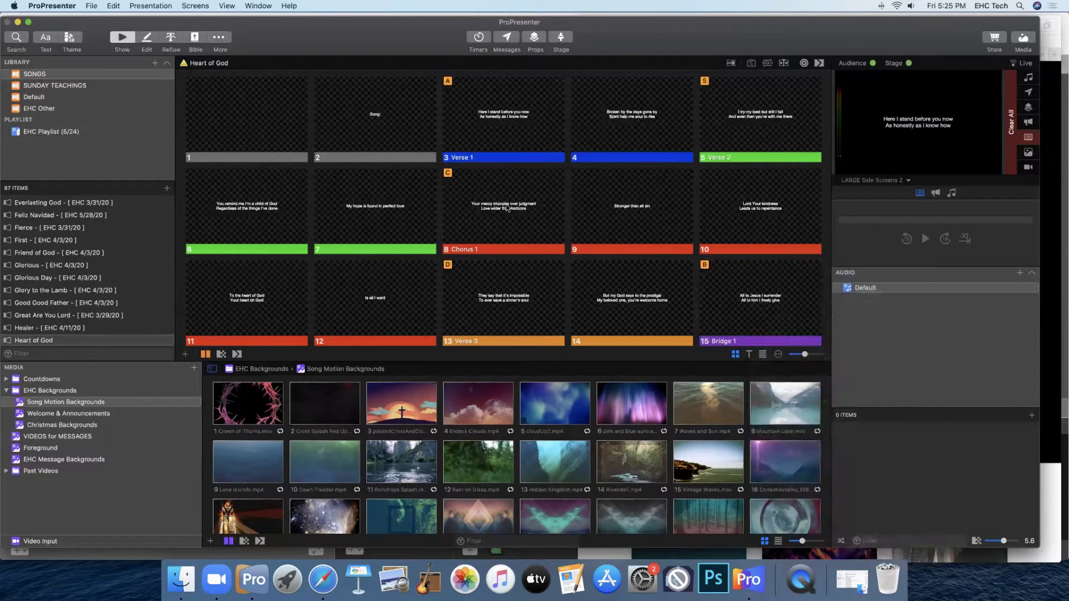
- Mark the empty slide 17 as a Blank group slide
{"action": "scroll", "coordinate": [510, 206], "scroll_direction": "down", "scroll_amount": 3}
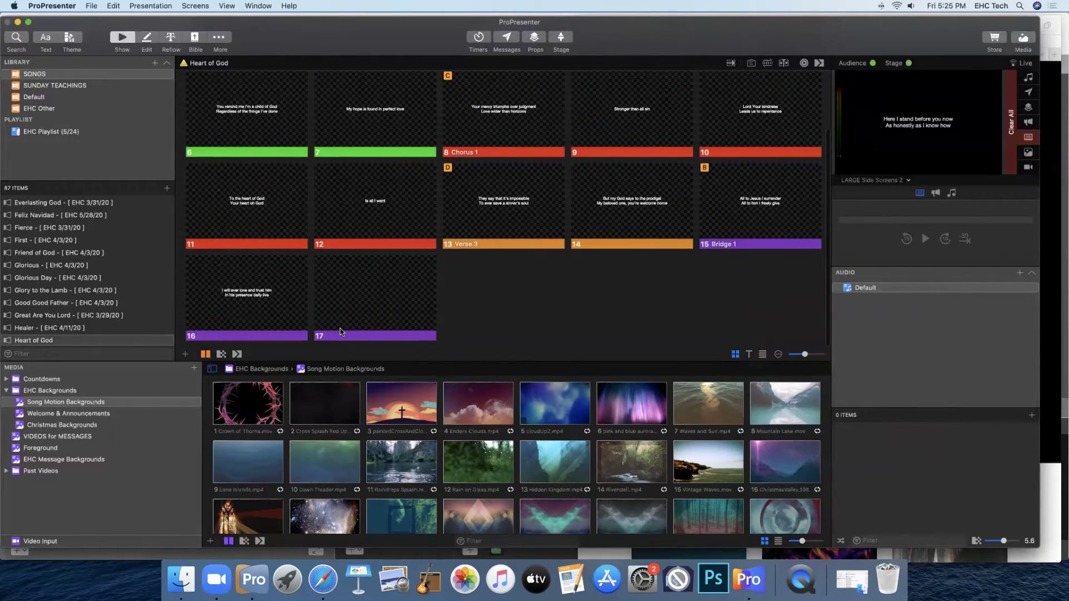
{"action": "right_click", "coordinate": [387, 291]}
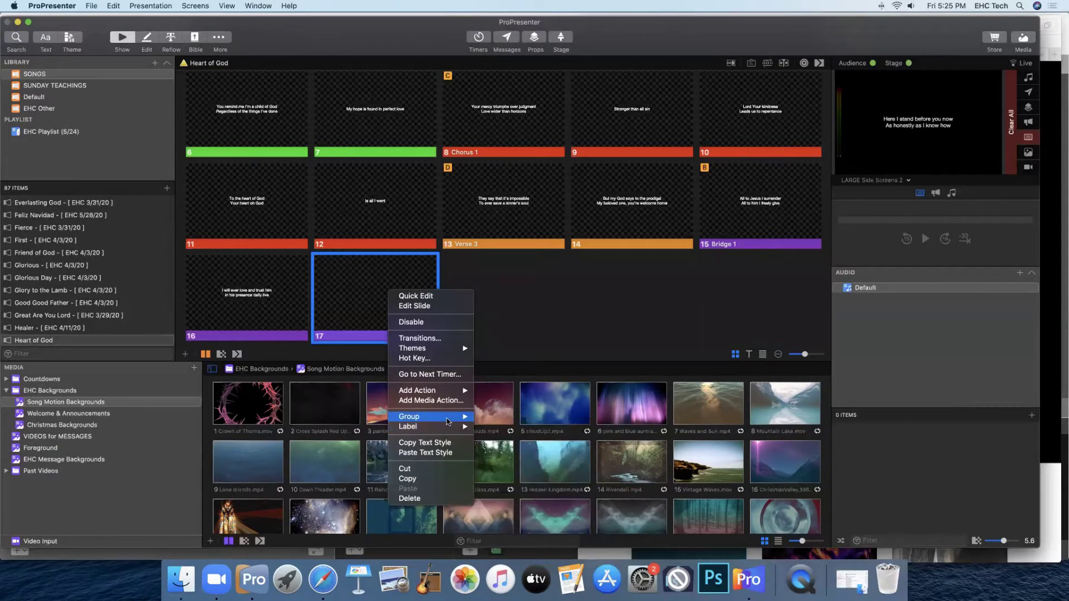
{"action": "mouse_move", "coordinate": [446, 416]}
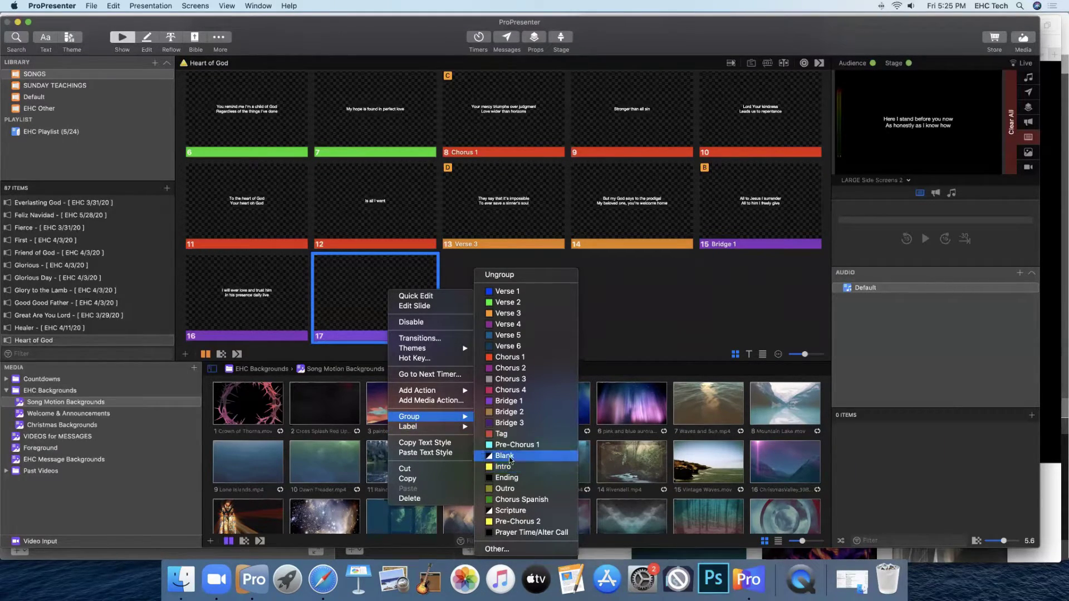
{"action": "left_click", "coordinate": [508, 454]}
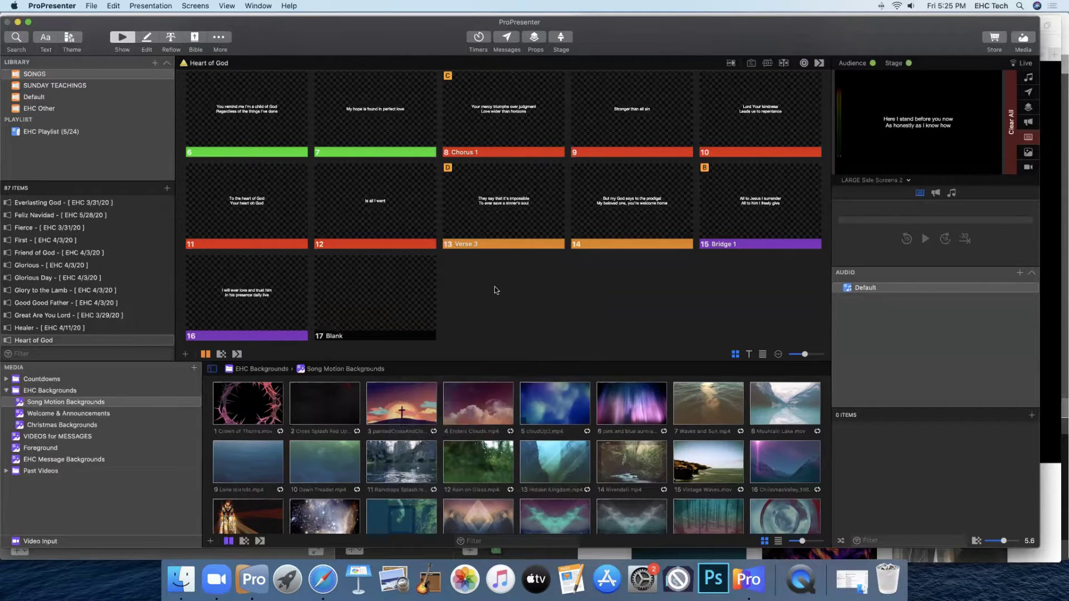
{"action": "scroll", "coordinate": [496, 290], "scroll_direction": "up", "scroll_amount": 3}
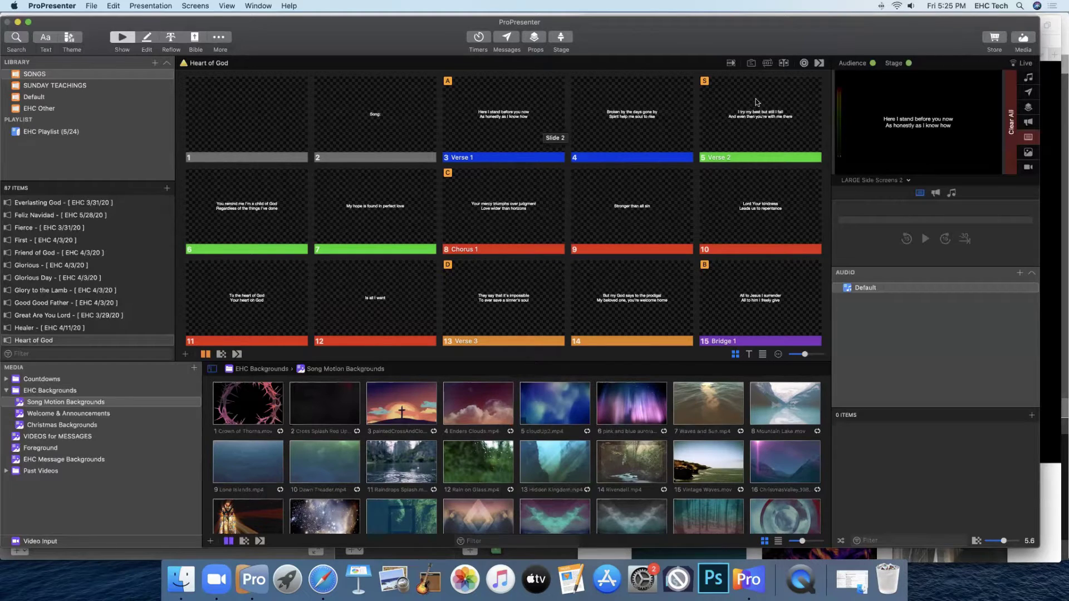
- Add a new Heart of God arrangement named EHC 5/29/20 from the arrangements list
{"action": "left_click", "coordinate": [768, 63]}
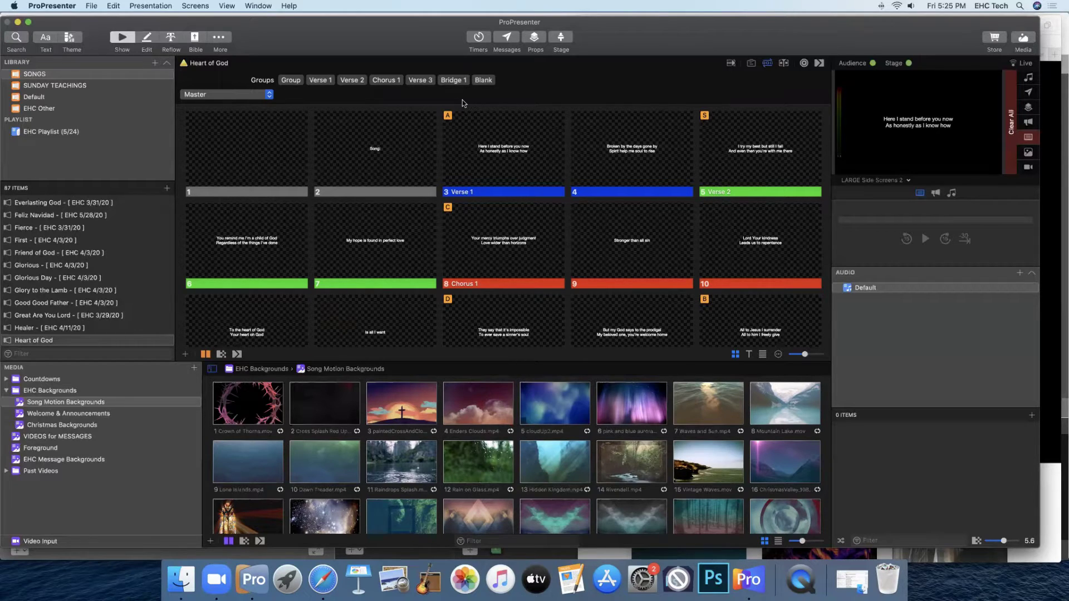
{"action": "left_click", "coordinate": [269, 96]}
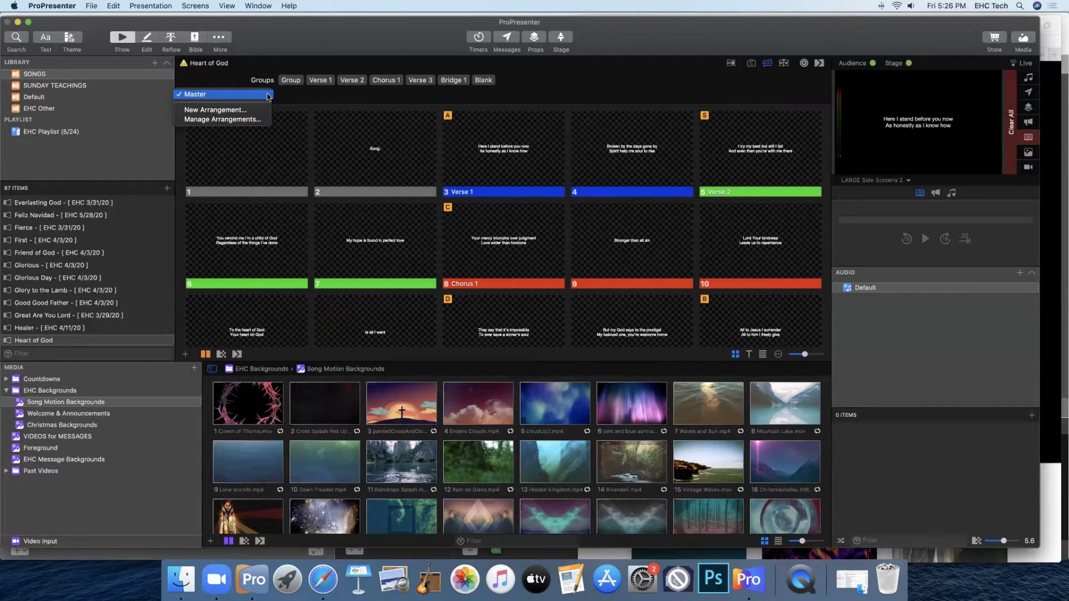
{"action": "left_click", "coordinate": [223, 110]}
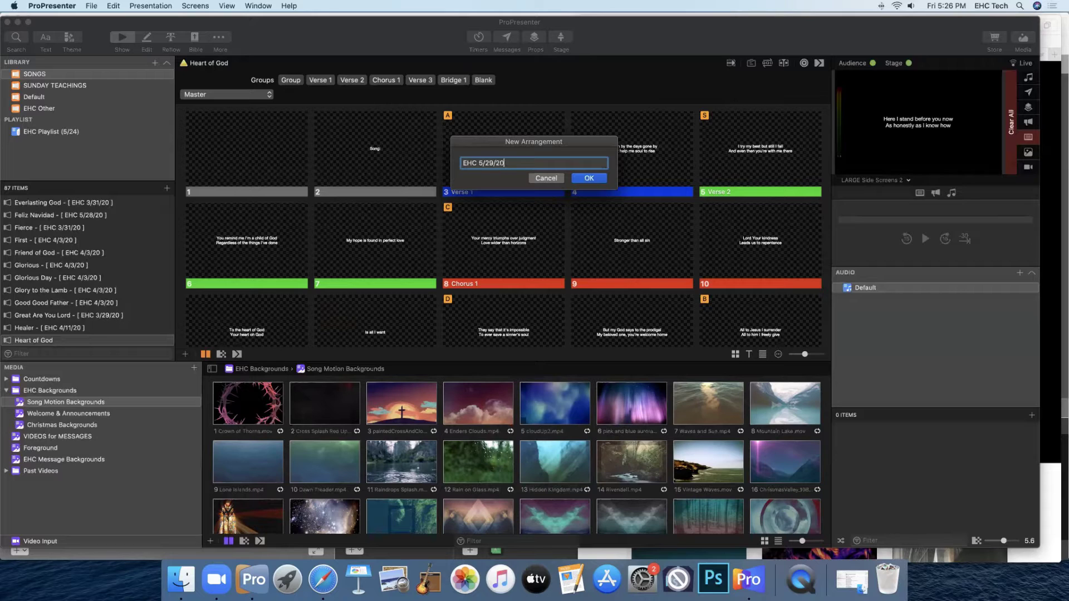
{"action": "left_click", "coordinate": [591, 178]}
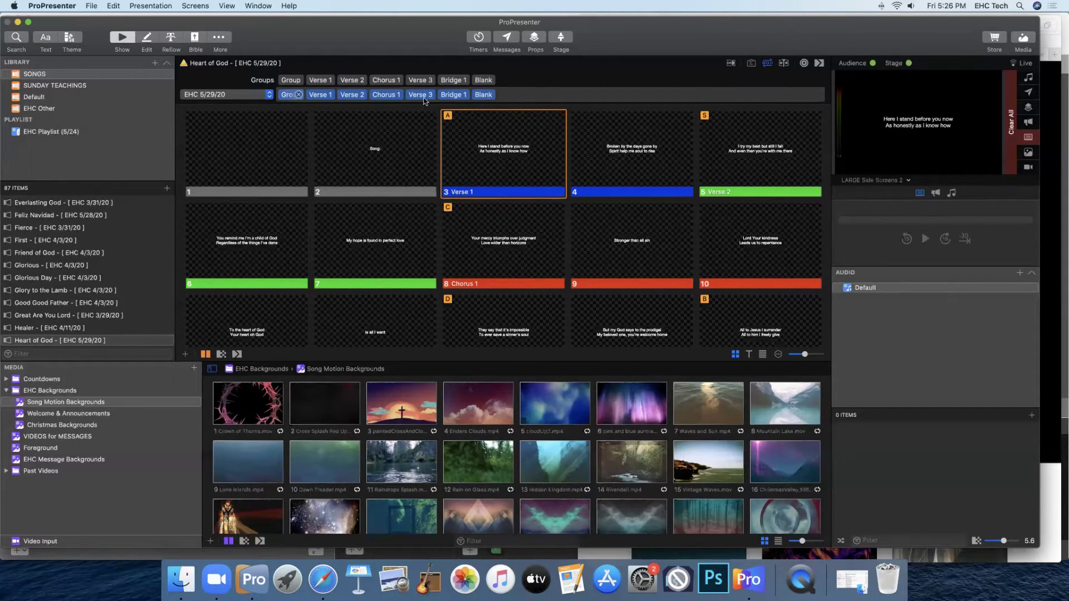
{"action": "left_click", "coordinate": [224, 99]}
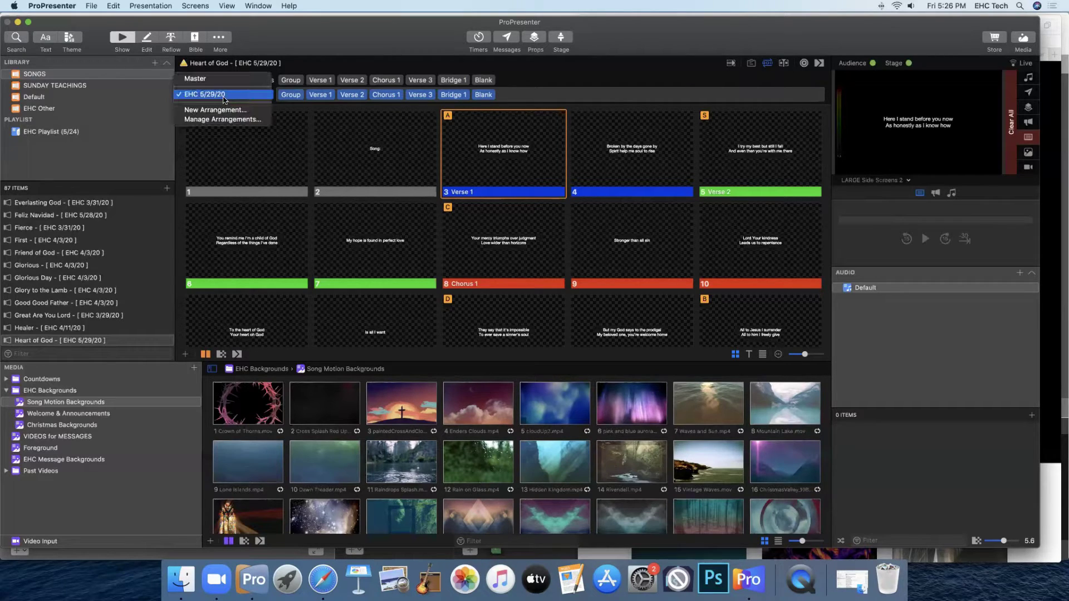
{"action": "left_click", "coordinate": [302, 108]}
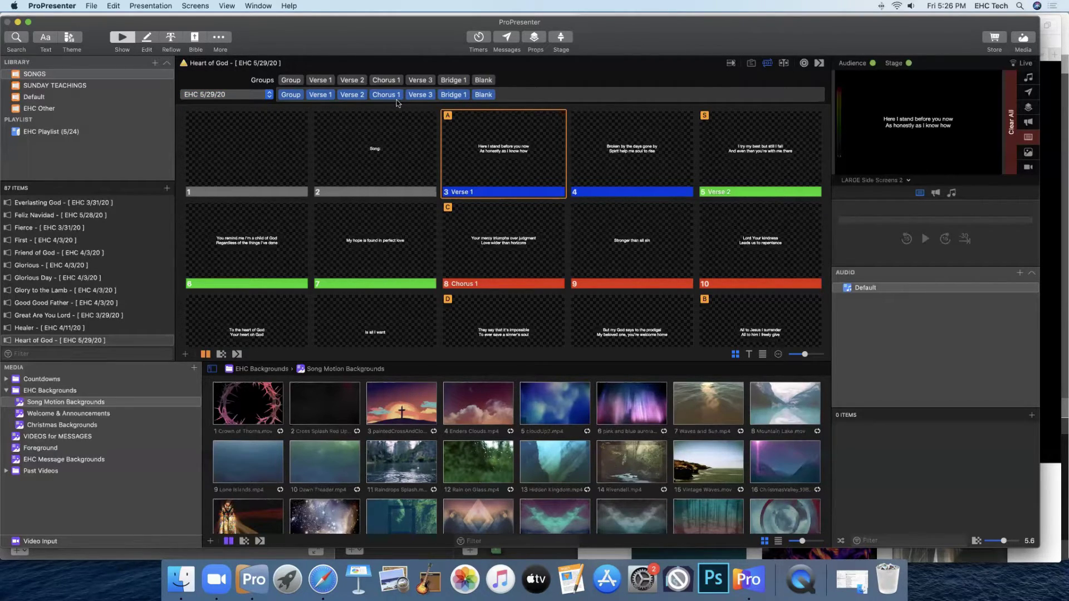
{"action": "mouse_move", "coordinate": [378, 95]}
{"action": "left_click", "coordinate": [323, 579]}
{"action": "scroll", "coordinate": [735, 112], "scroll_direction": "up", "scroll_amount": 6}
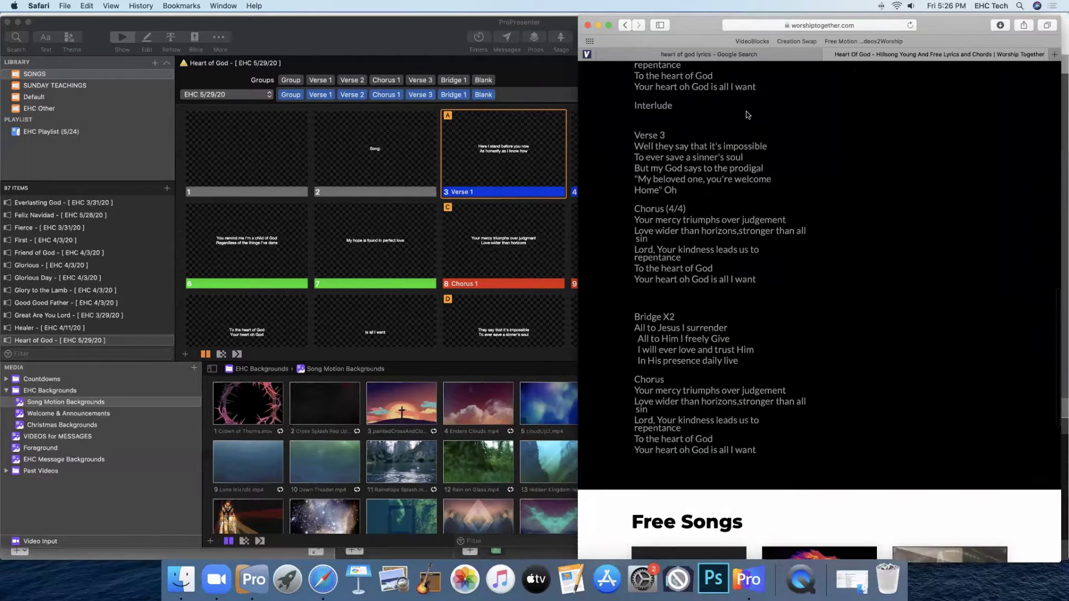
{"action": "scroll", "coordinate": [684, 140], "scroll_direction": "down", "scroll_amount": 2}
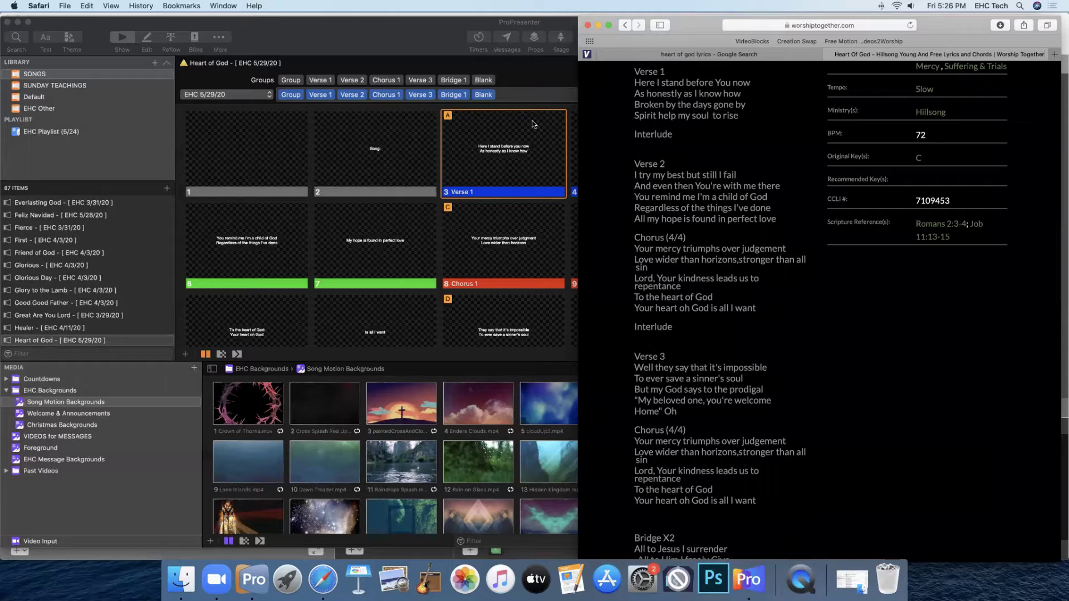
{"action": "left_click", "coordinate": [538, 91]}
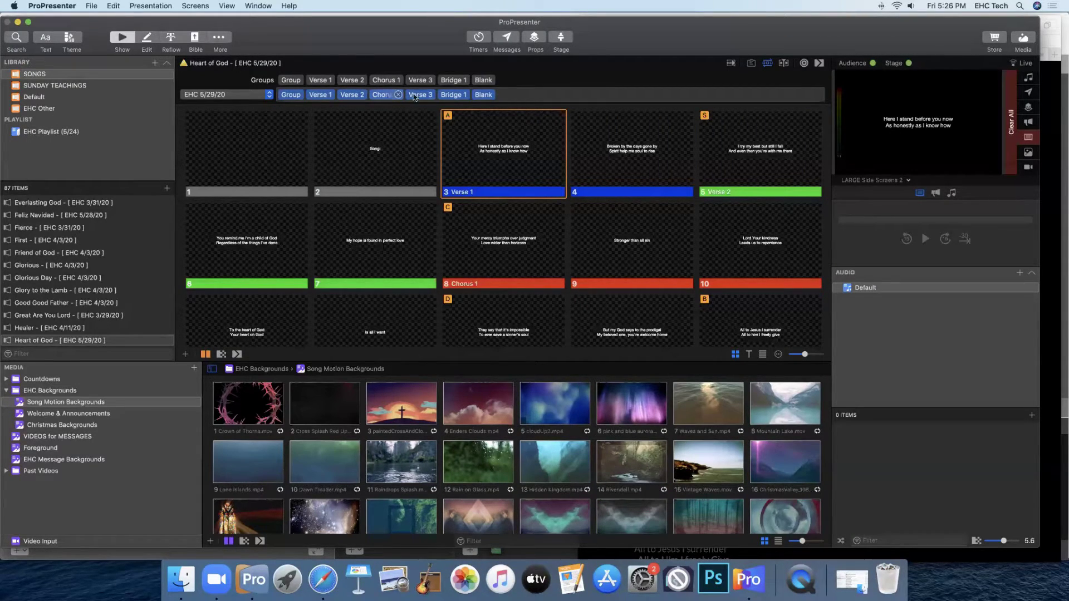
{"action": "left_click", "coordinate": [330, 575]}
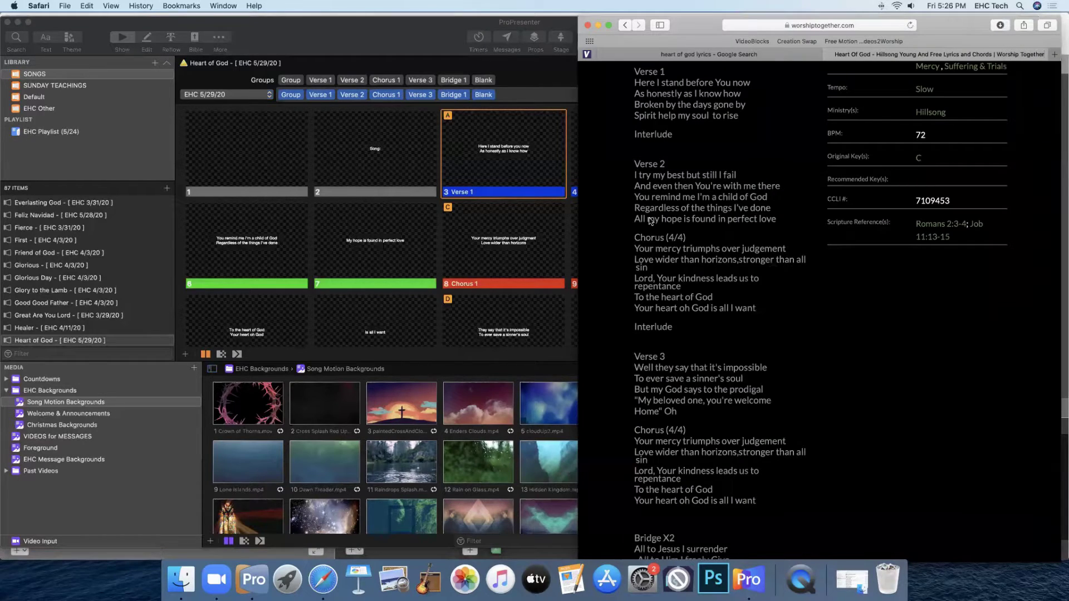
{"action": "scroll", "coordinate": [698, 249], "scroll_direction": "down", "scroll_amount": 5}
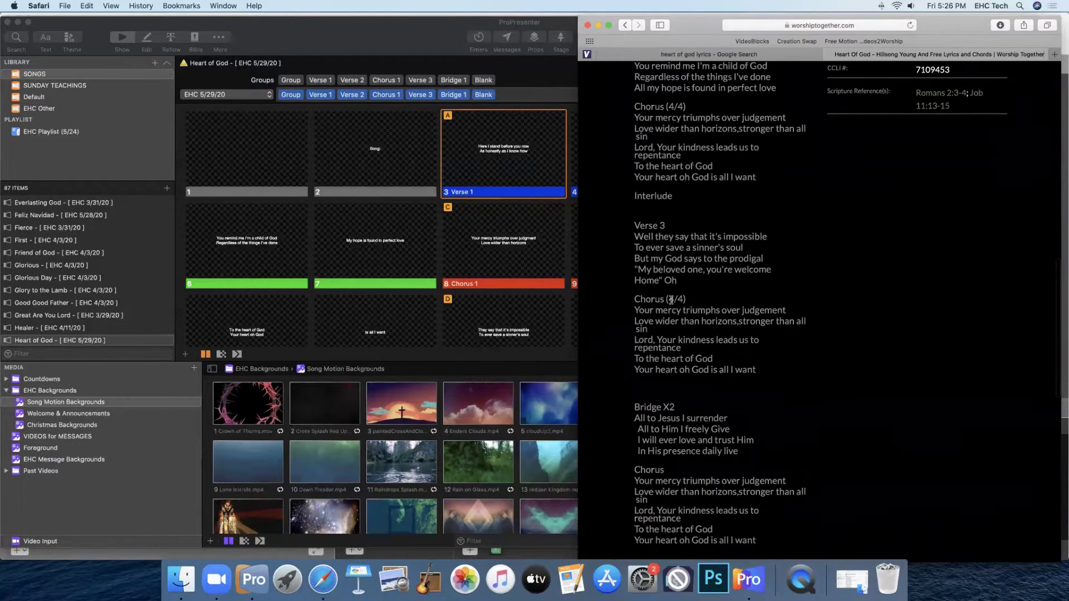
{"action": "scroll", "coordinate": [662, 305], "scroll_direction": "down", "scroll_amount": 1}
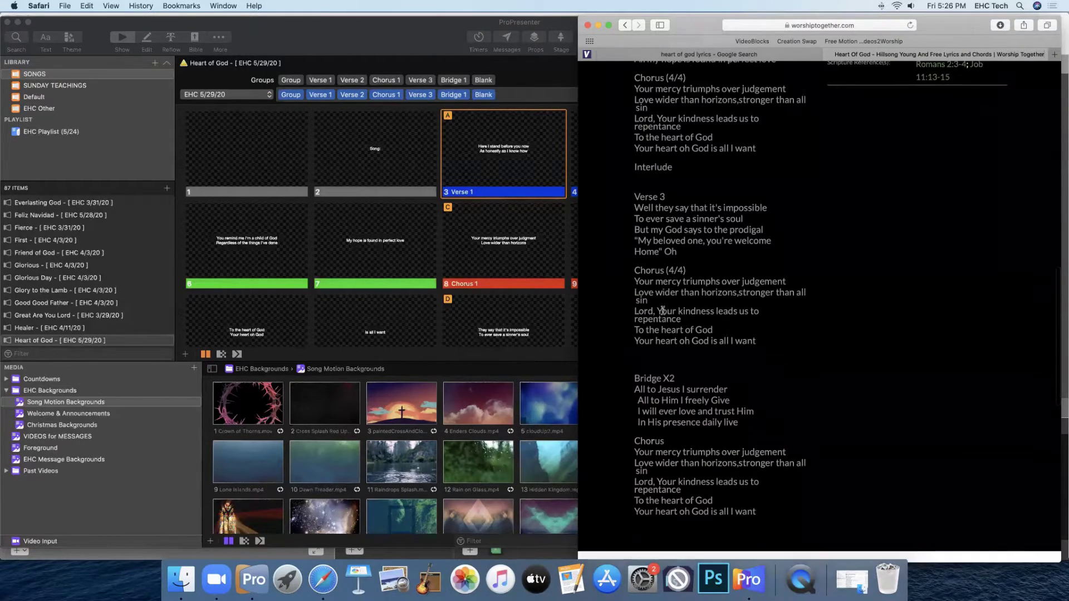
{"action": "left_click", "coordinate": [528, 78]}
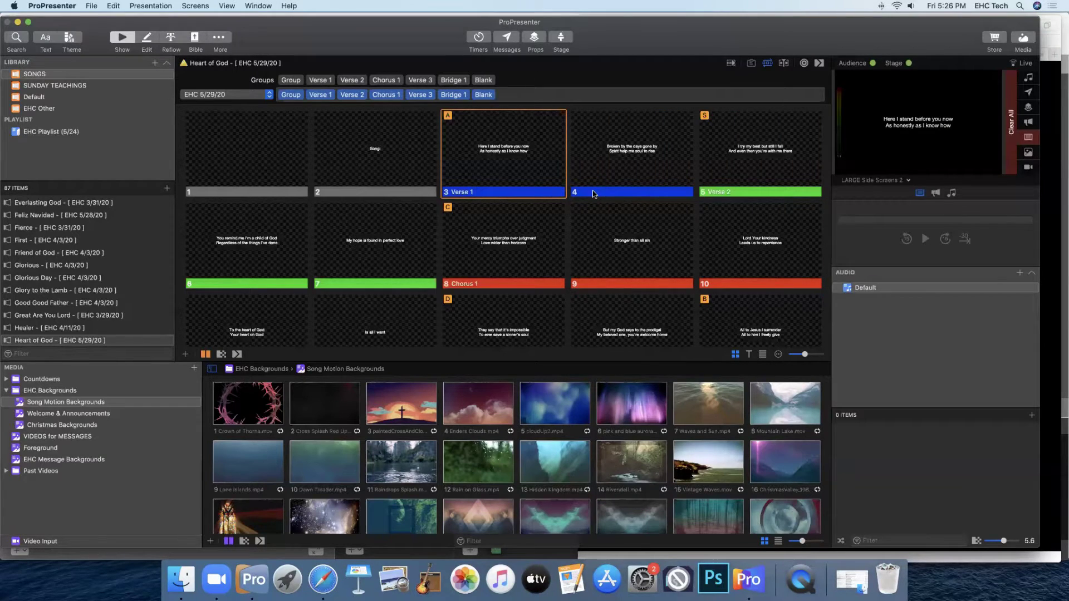
{"action": "scroll", "coordinate": [563, 166], "scroll_direction": "down", "scroll_amount": 3}
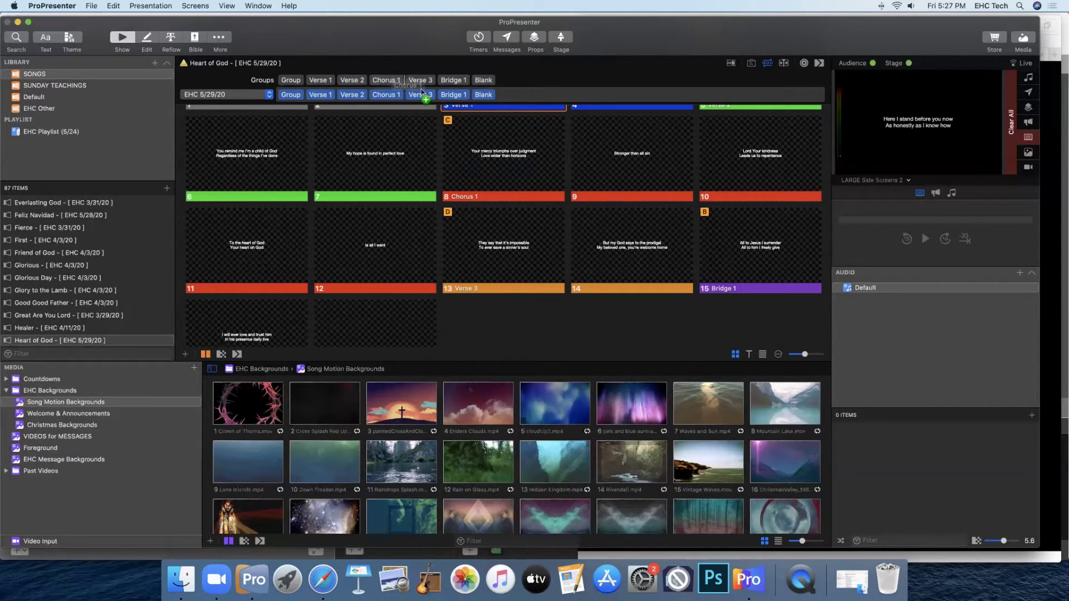
- Insert a Chorus 1 after Verse 3 in the EHC 5/29/20 arrangement
{"action": "left_click_drag", "start_coordinate": [422, 93], "coordinate": [434, 94]}
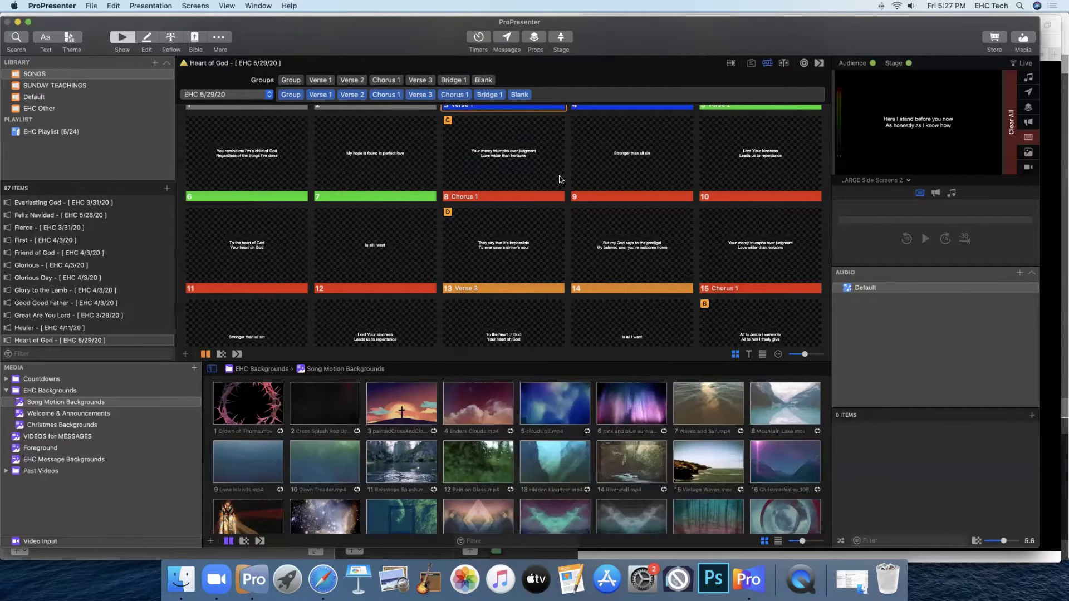
{"action": "scroll", "coordinate": [561, 179], "scroll_direction": "down", "scroll_amount": 3}
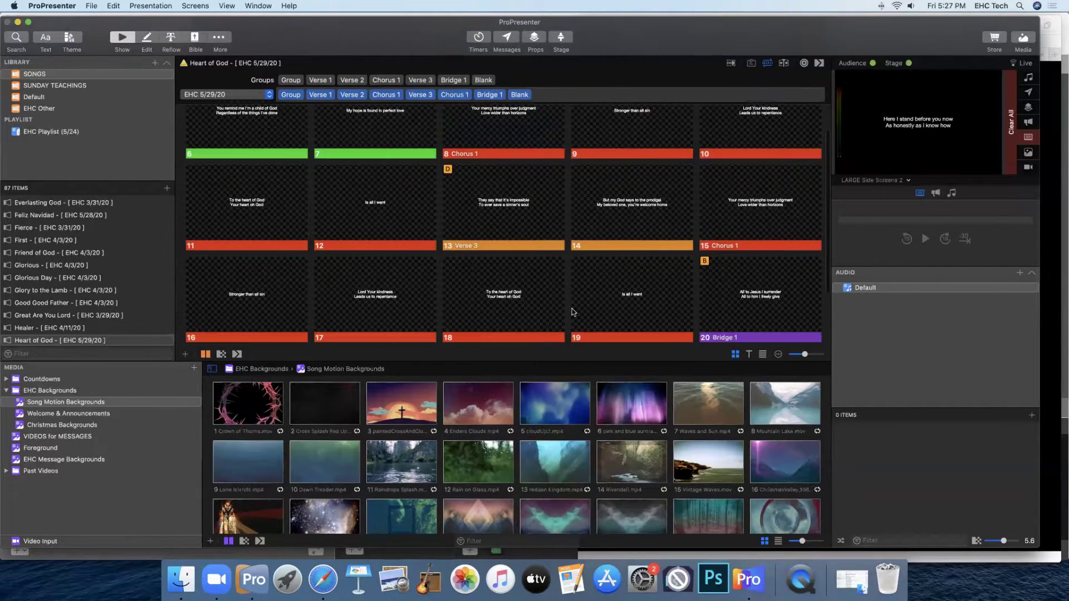
{"action": "scroll", "coordinate": [574, 310], "scroll_direction": "down", "scroll_amount": 2}
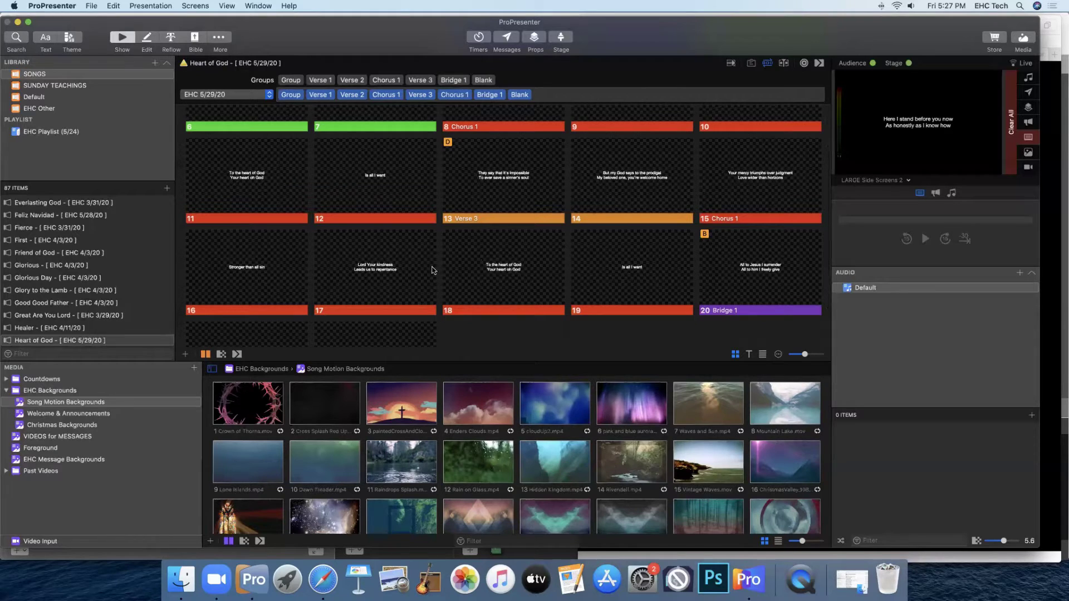
- Check the next lyric section in Safari, then scroll down the song slides
{"action": "left_click", "coordinate": [323, 579]}
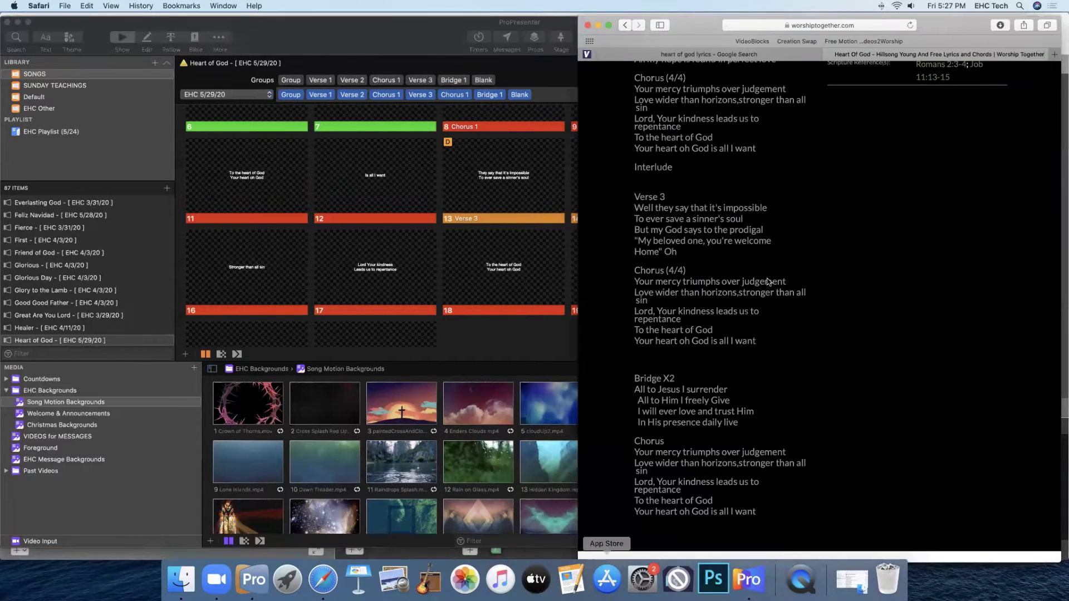
{"action": "scroll", "coordinate": [767, 282], "scroll_direction": "down", "scroll_amount": 5}
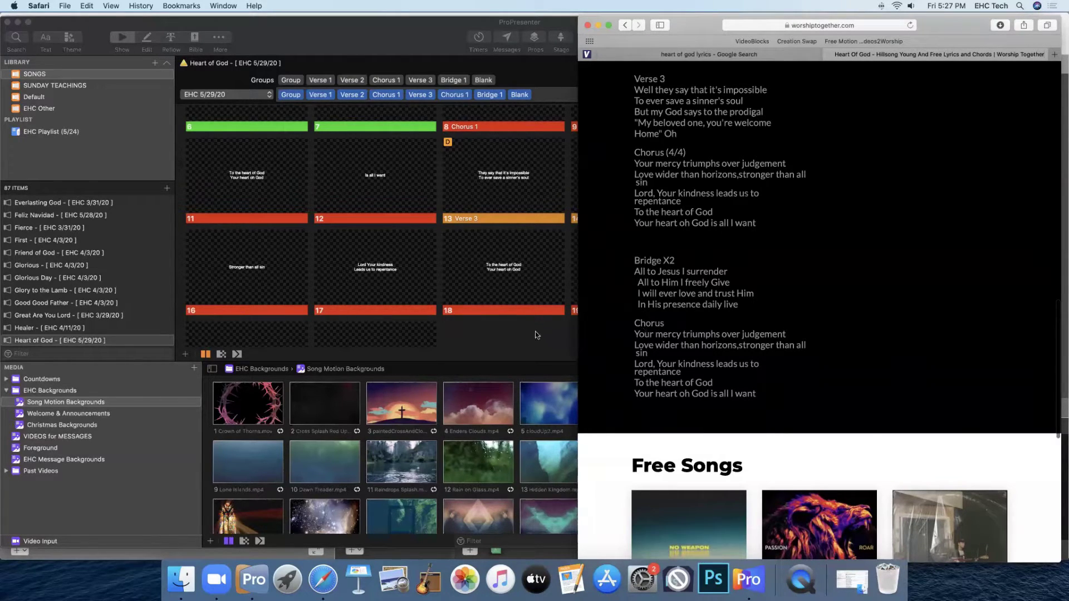
{"action": "key", "text": "super+Tab"}
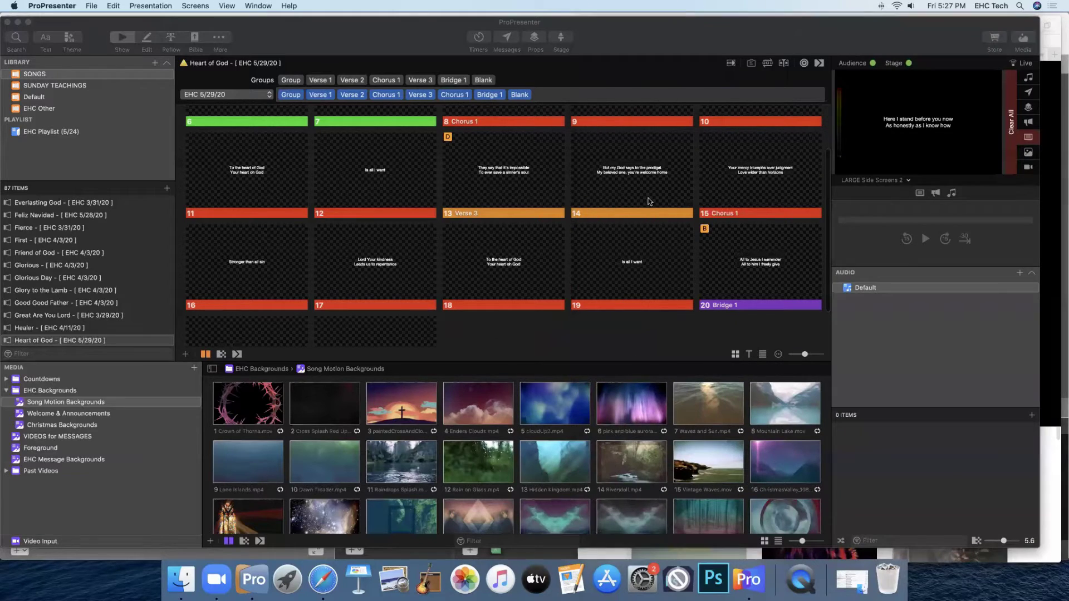
{"action": "scroll", "coordinate": [648, 201], "scroll_direction": "down", "scroll_amount": 3}
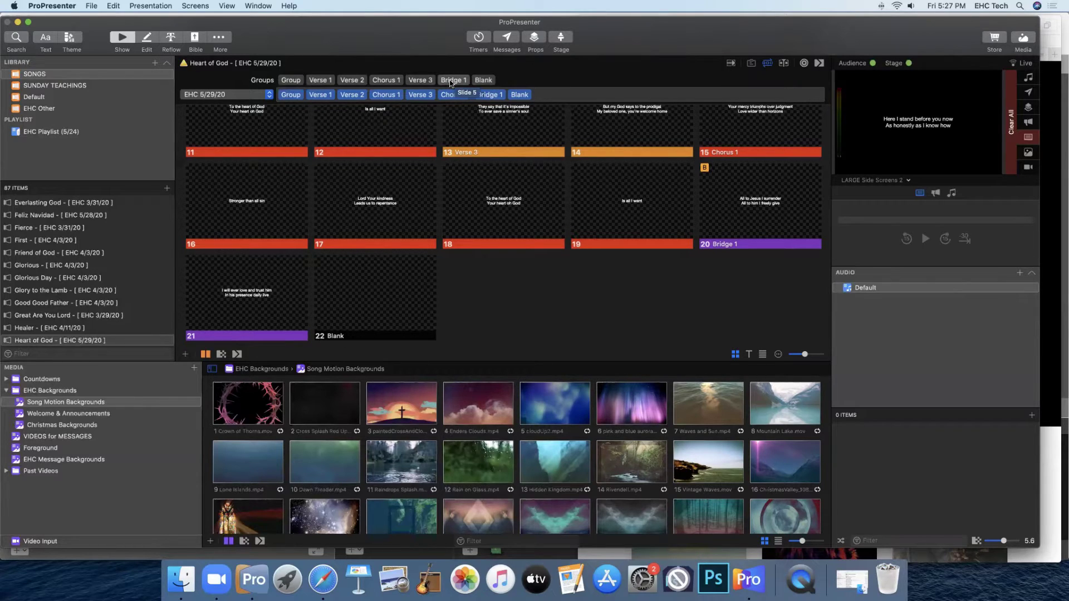
- Add another Chorus 1 between Bridge 1 and the closing Blank in the arrangement
{"action": "left_click_drag", "start_coordinate": [496, 89], "coordinate": [498, 92]}
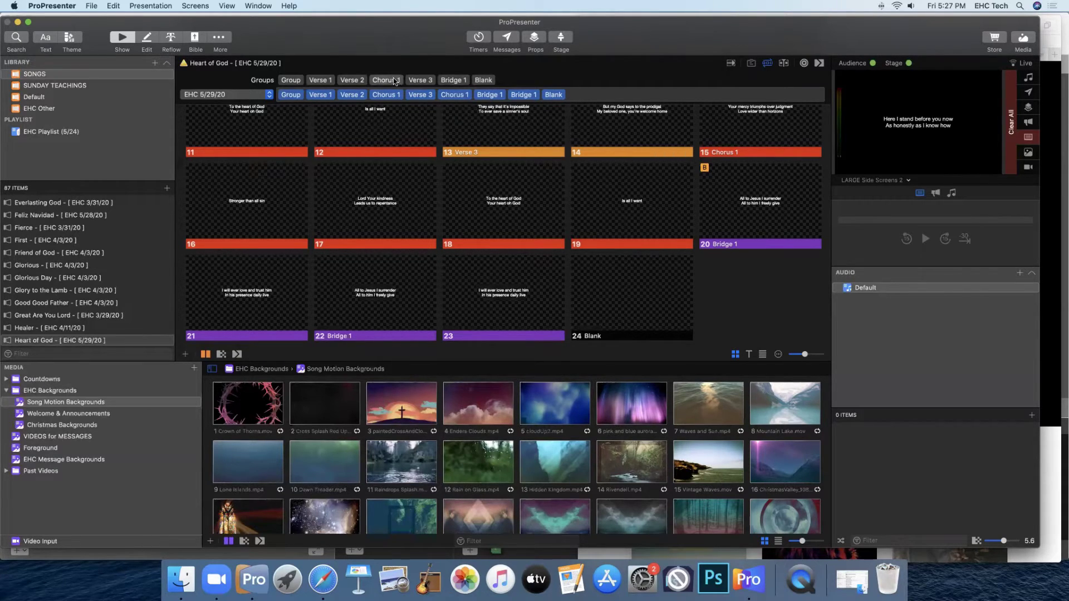
{"action": "left_click_drag", "start_coordinate": [390, 82], "coordinate": [535, 99]}
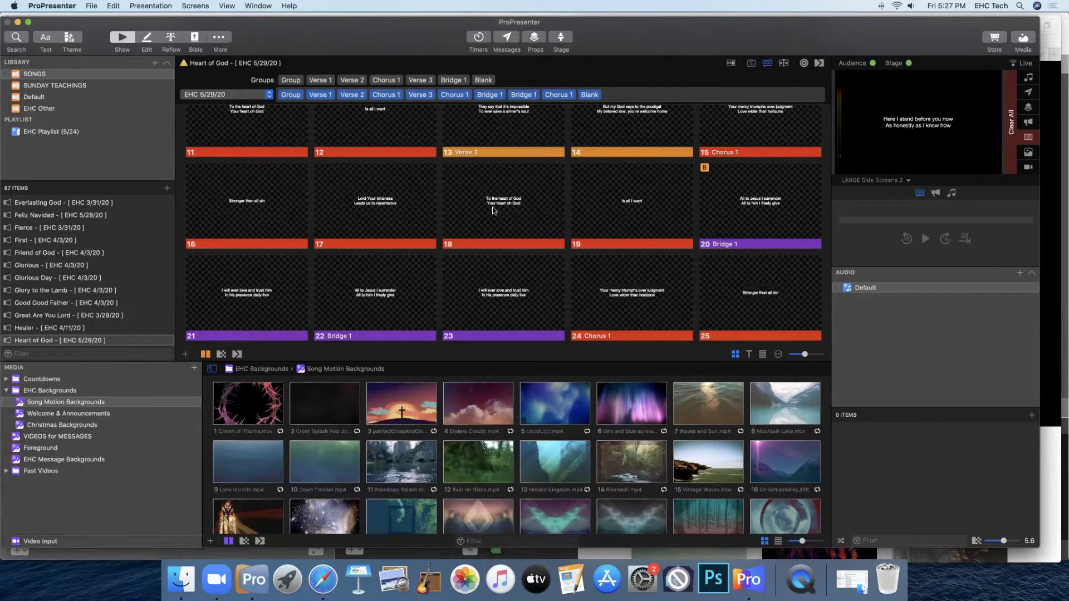
{"action": "scroll", "coordinate": [493, 209], "scroll_direction": "down", "scroll_amount": 3}
{"action": "scroll", "coordinate": [493, 209], "scroll_direction": "up", "scroll_amount": 8}
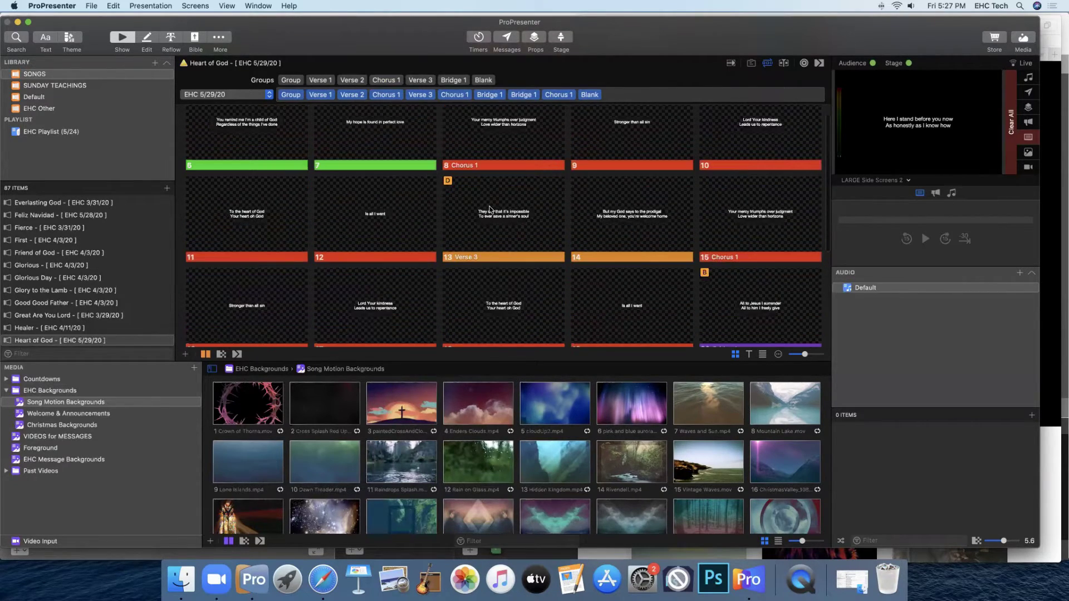
{"action": "scroll", "coordinate": [490, 209], "scroll_direction": "up", "scroll_amount": 1}
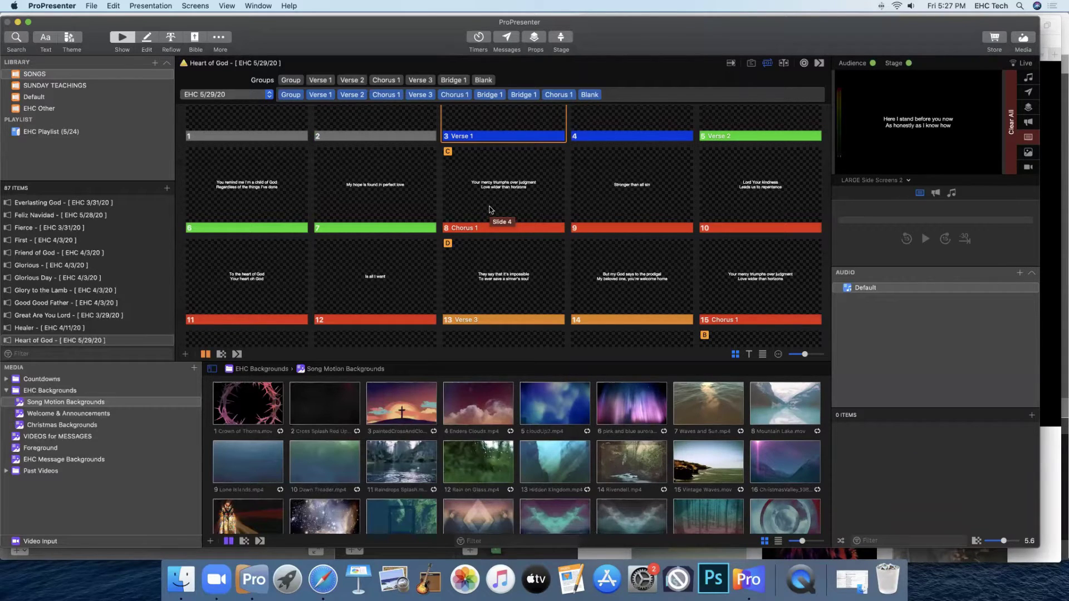
{"action": "scroll", "coordinate": [502, 190], "scroll_direction": "up", "scroll_amount": 2}
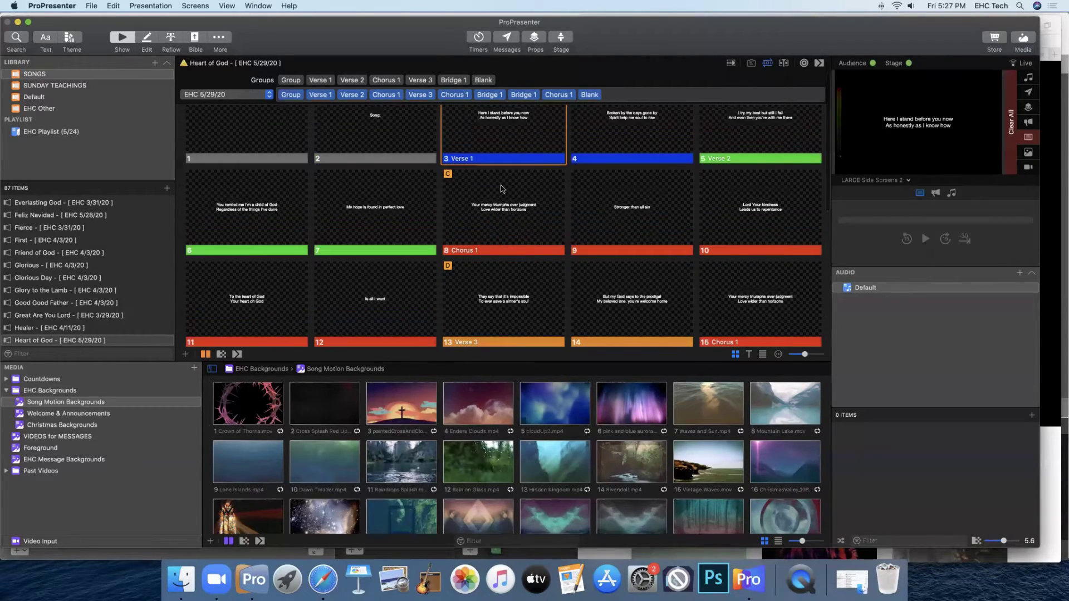
{"action": "scroll", "coordinate": [502, 189], "scroll_direction": "up", "scroll_amount": 2}
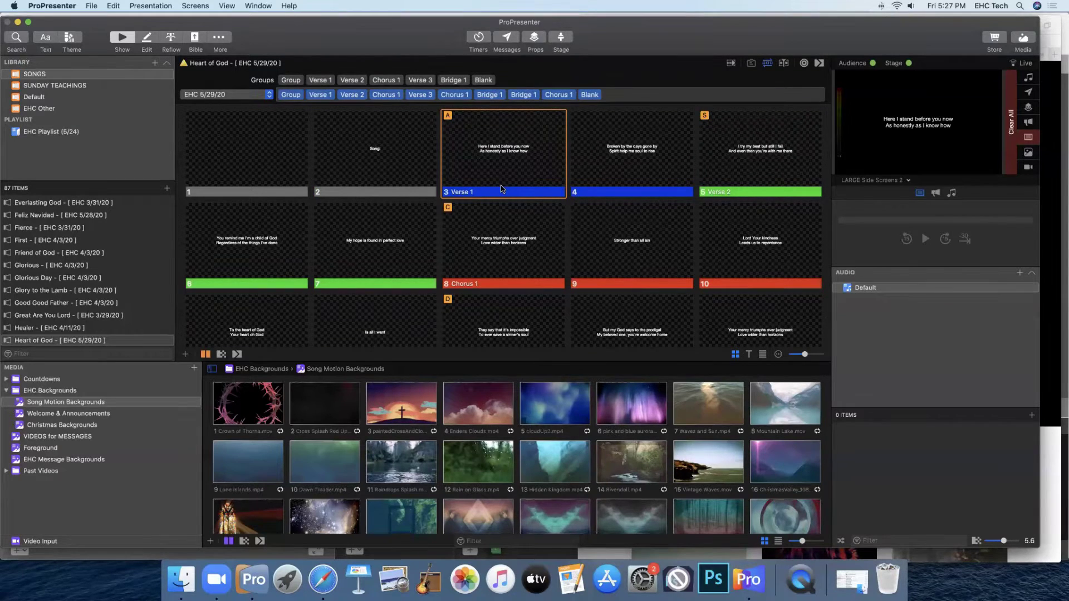
{"action": "scroll", "coordinate": [501, 190], "scroll_direction": "down", "scroll_amount": 10}
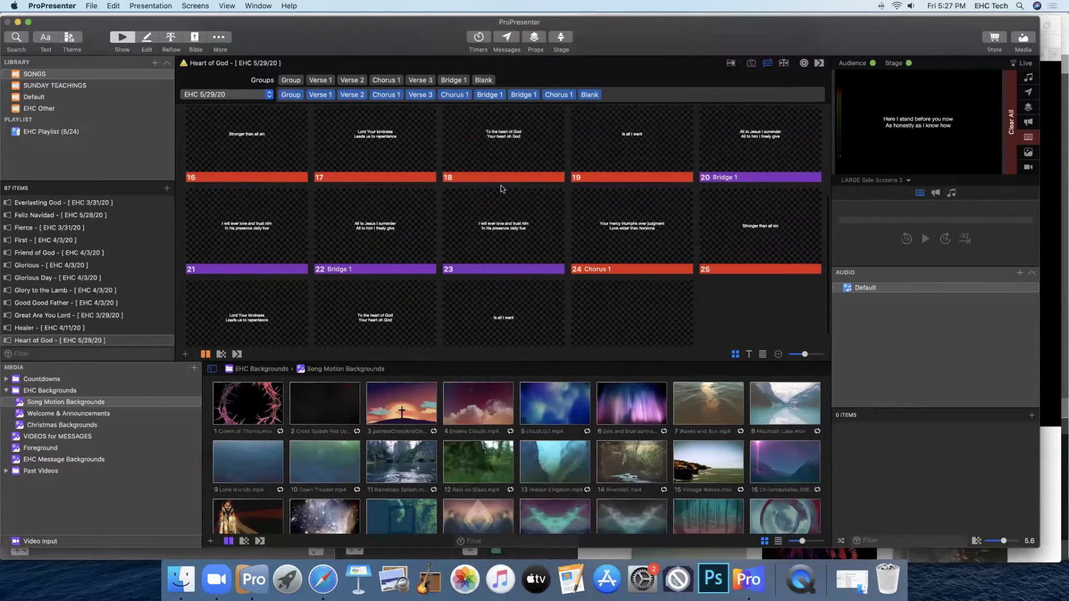
{"action": "scroll", "coordinate": [501, 188], "scroll_direction": "up", "scroll_amount": 10}
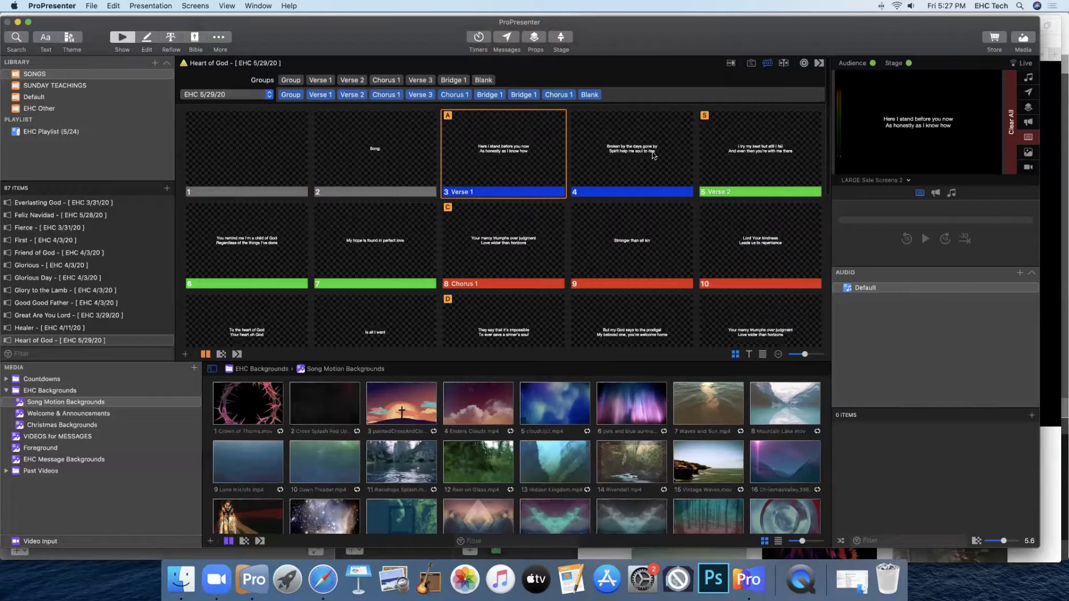
{"action": "scroll", "coordinate": [670, 220], "scroll_direction": "down", "scroll_amount": 1}
{"action": "scroll", "coordinate": [669, 220], "scroll_direction": "up", "scroll_amount": 1}
{"action": "right_click", "coordinate": [504, 148]}
- Edit slide 3 and select all of its lyric text
{"action": "left_click", "coordinate": [528, 164]}
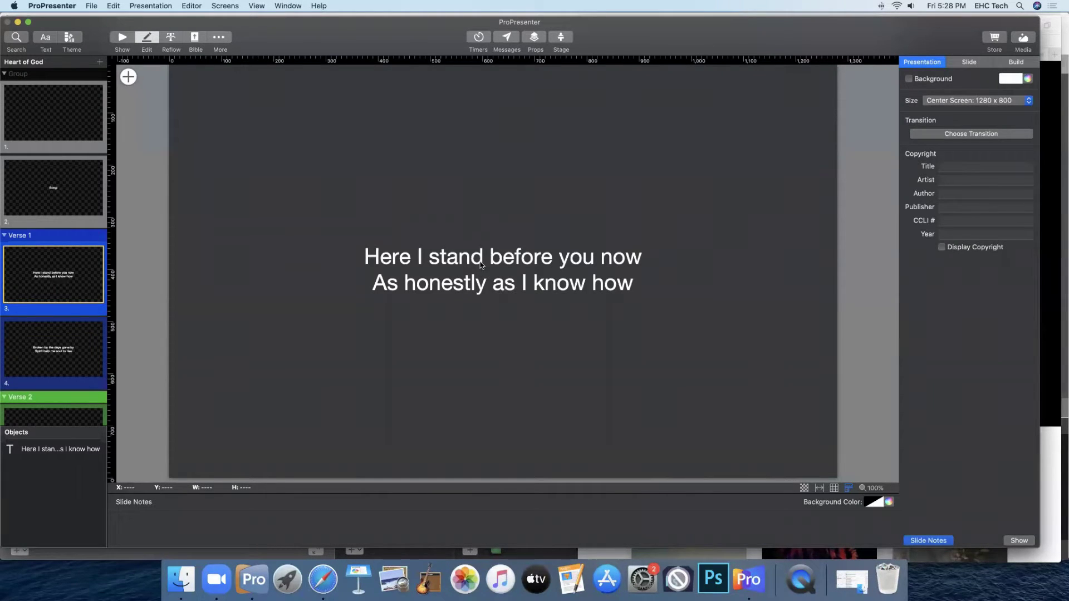
{"action": "left_click", "coordinate": [482, 265]}
{"action": "left_click", "coordinate": [482, 266]}
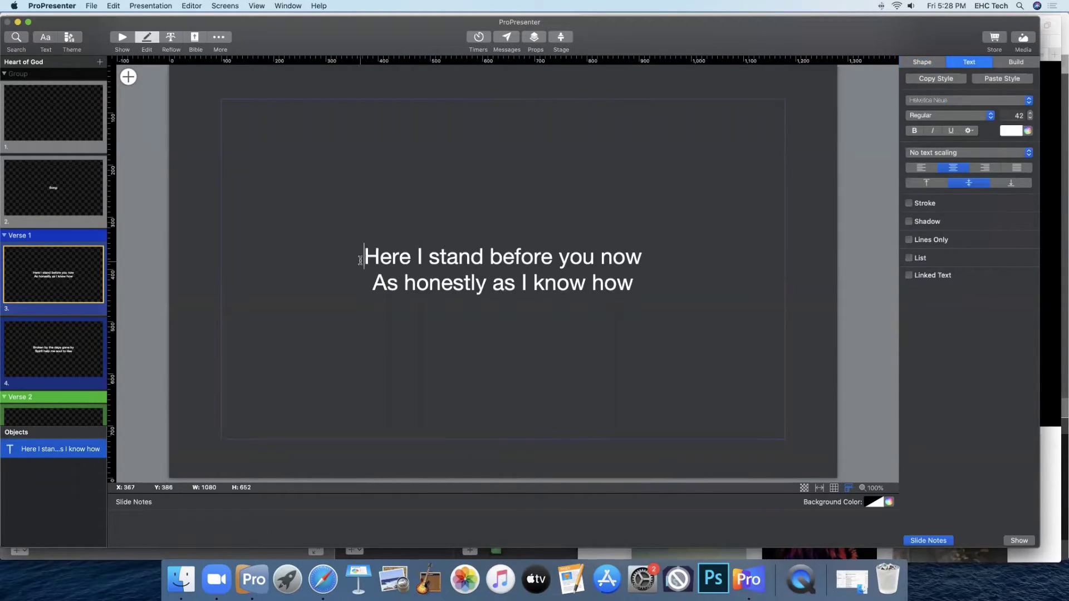
{"action": "key", "text": "super+a"}
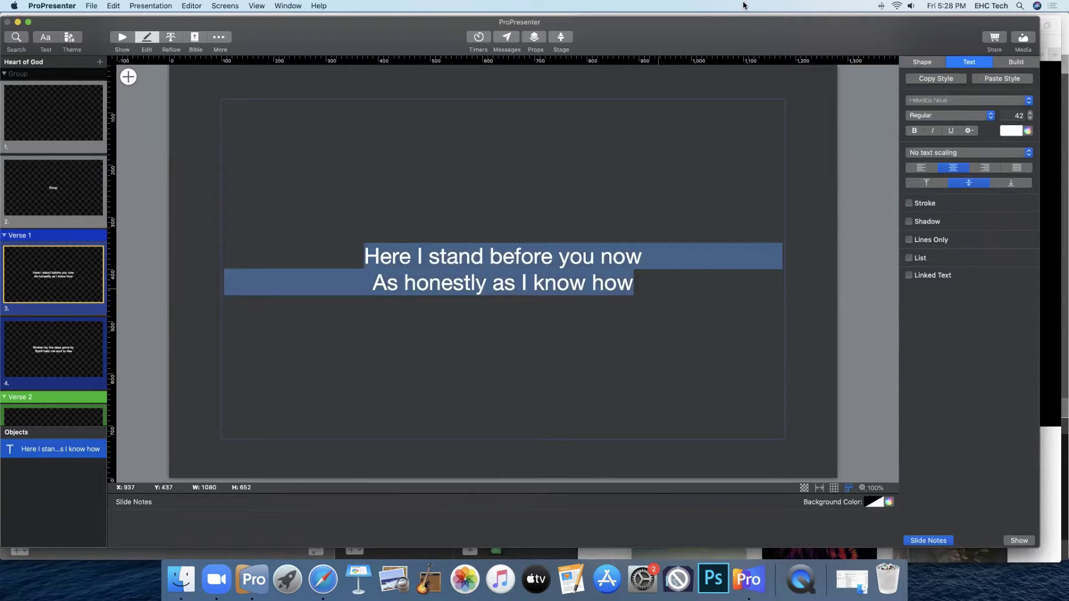
- Set the lyrics to Avenir Book at size 60
{"action": "left_click", "coordinate": [985, 104]}
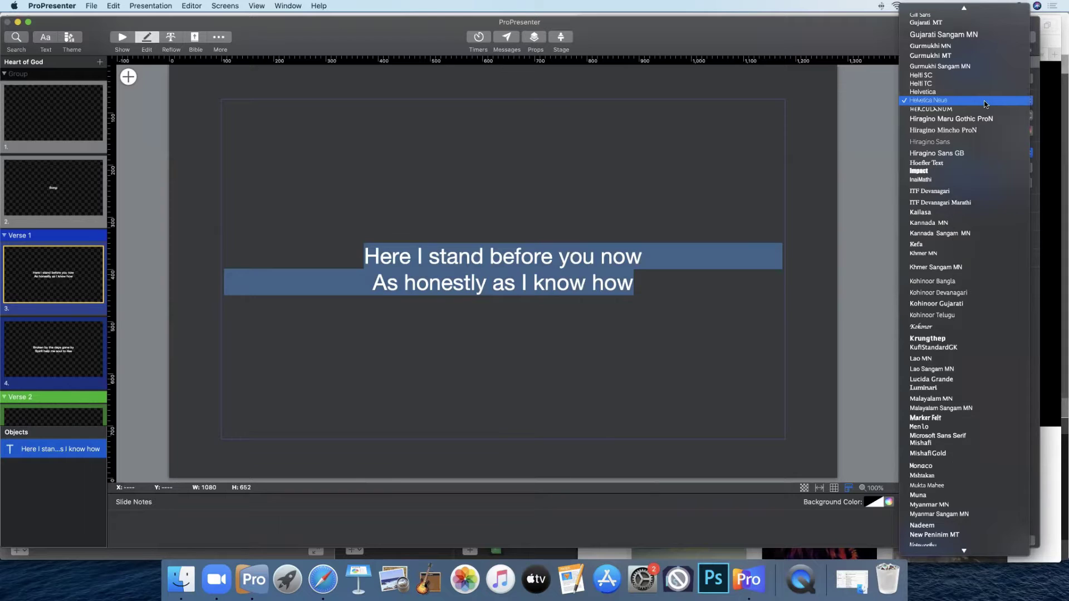
{"action": "scroll", "coordinate": [985, 104], "scroll_direction": "up", "scroll_amount": 15}
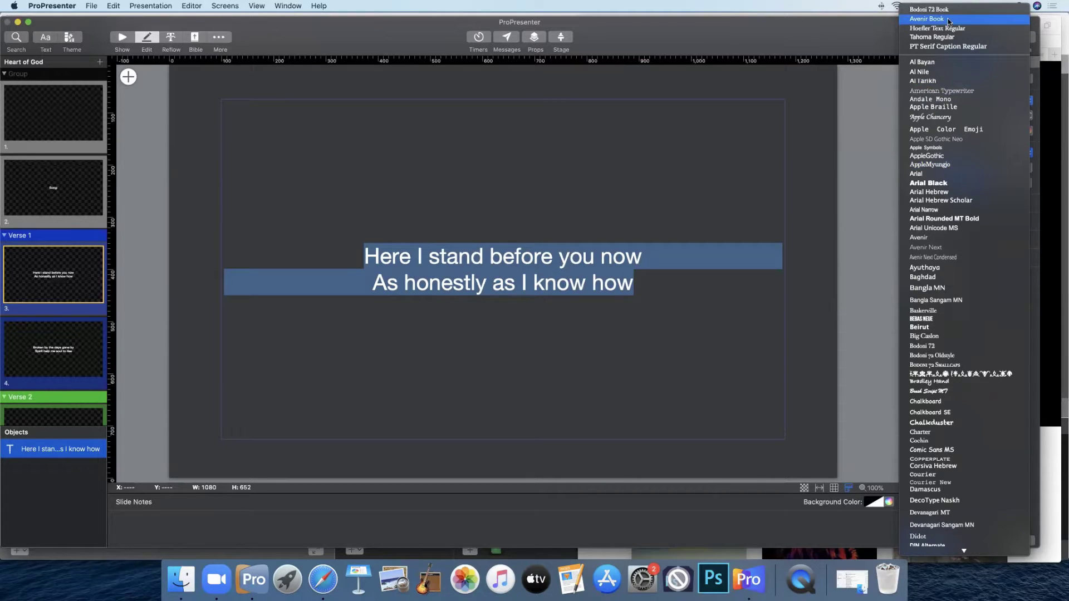
{"action": "left_click", "coordinate": [953, 22]}
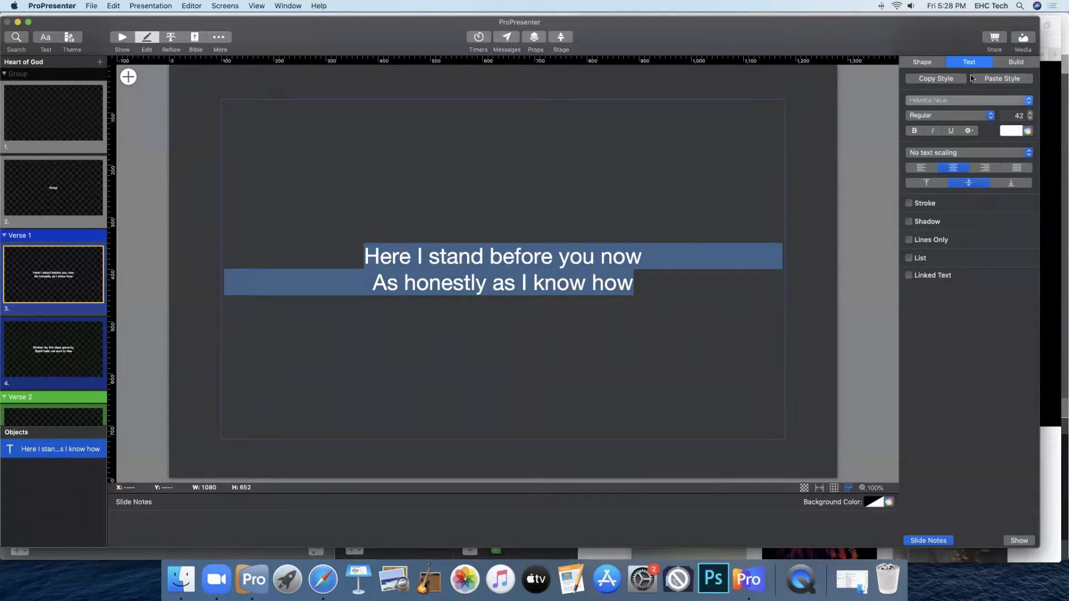
{"action": "left_click", "coordinate": [1022, 115]}
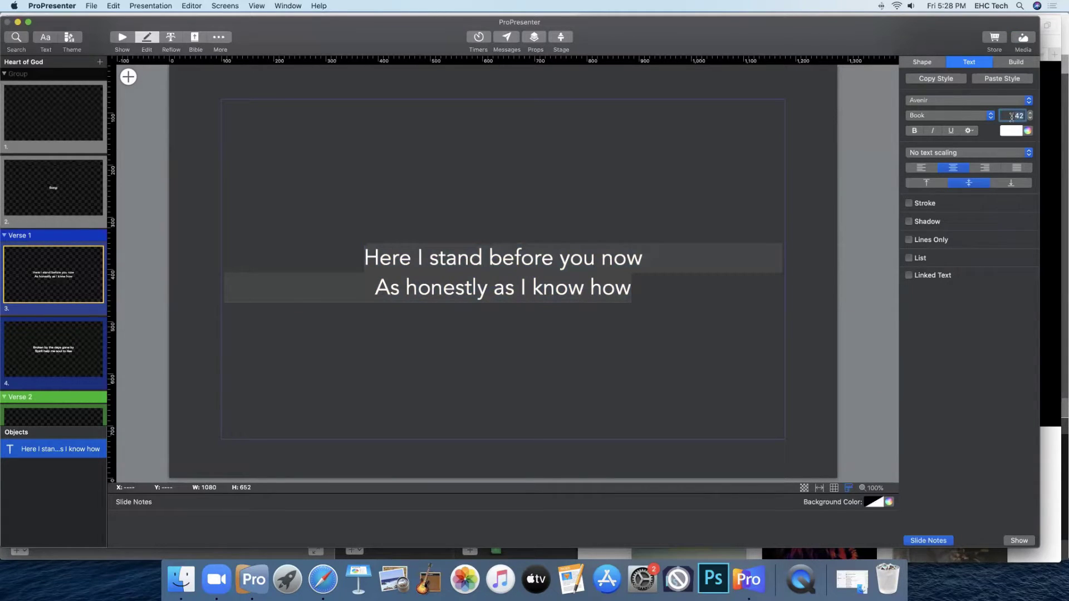
{"action": "type", "text": "60"}
{"action": "key", "text": "Return"}
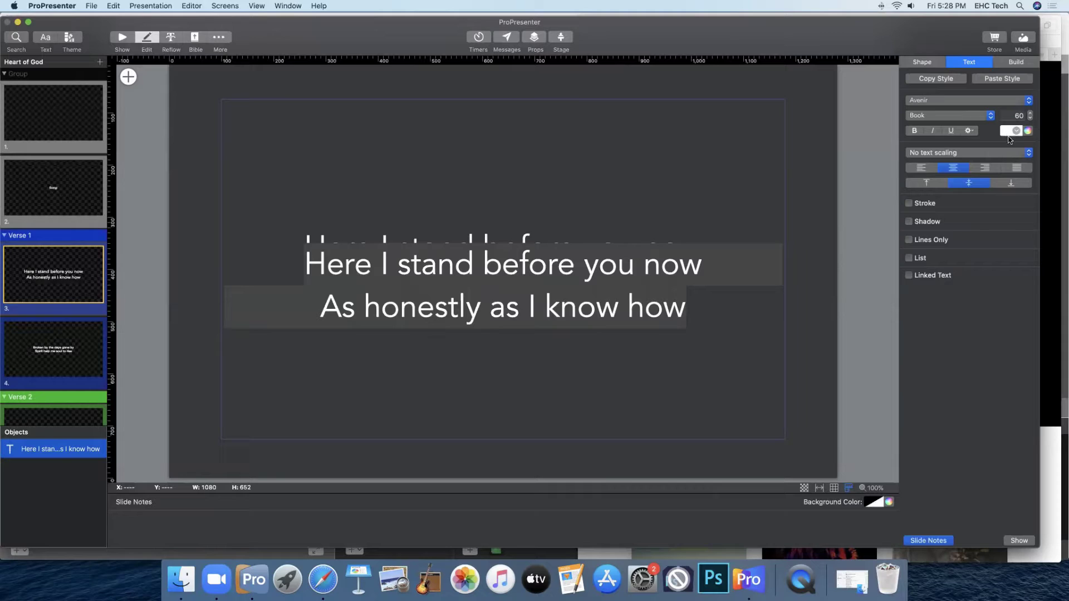
- Give the lyric text an outline stroke of width 5
{"action": "left_click", "coordinate": [909, 204]}
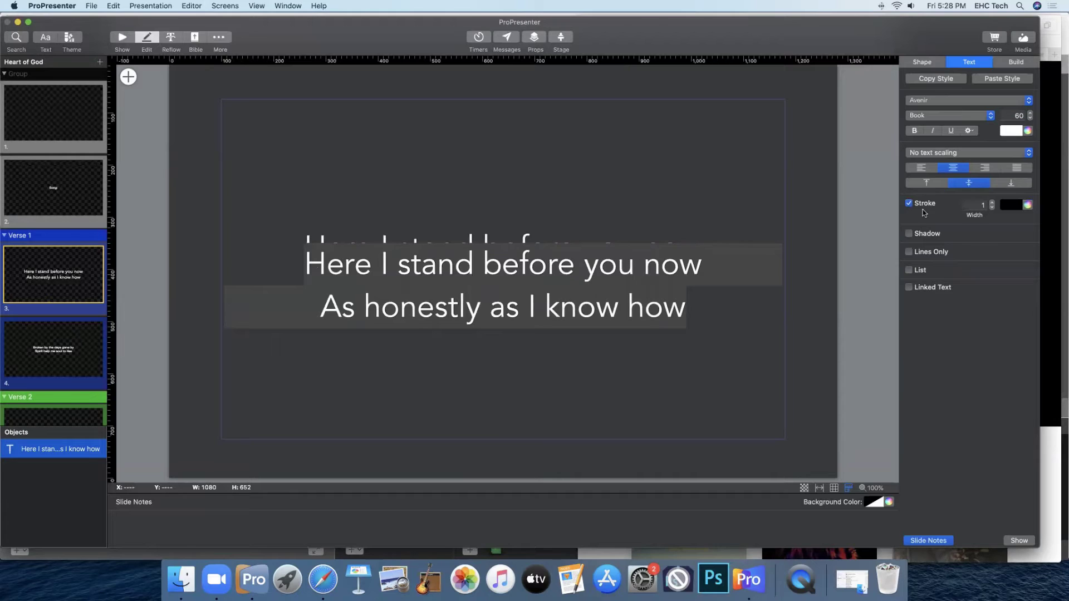
{"action": "left_click", "coordinate": [992, 202]}
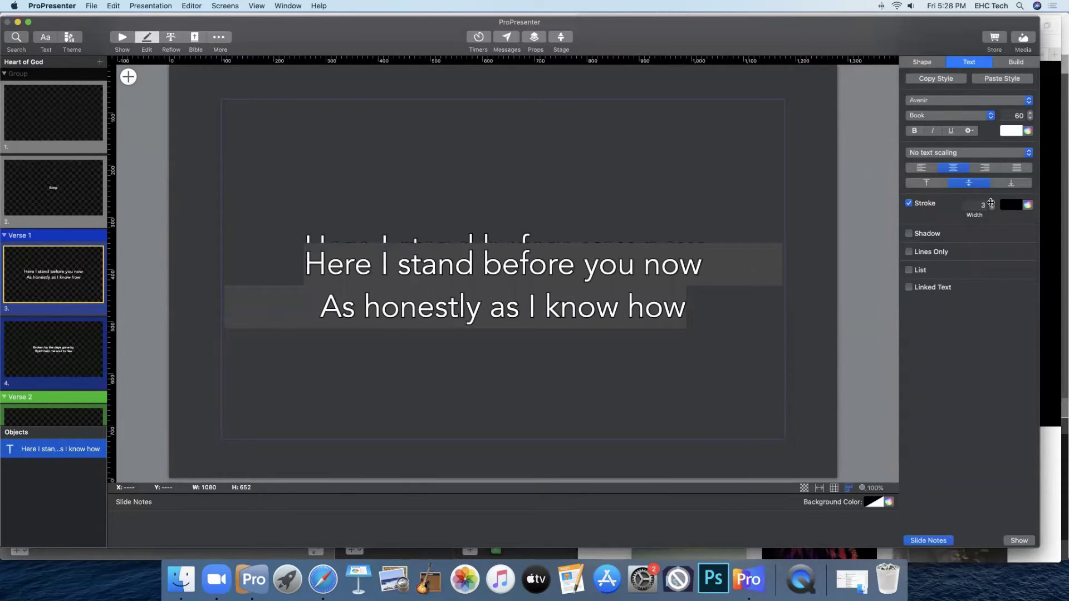
{"action": "left_click", "coordinate": [991, 203]}
{"action": "left_click", "coordinate": [991, 202]}
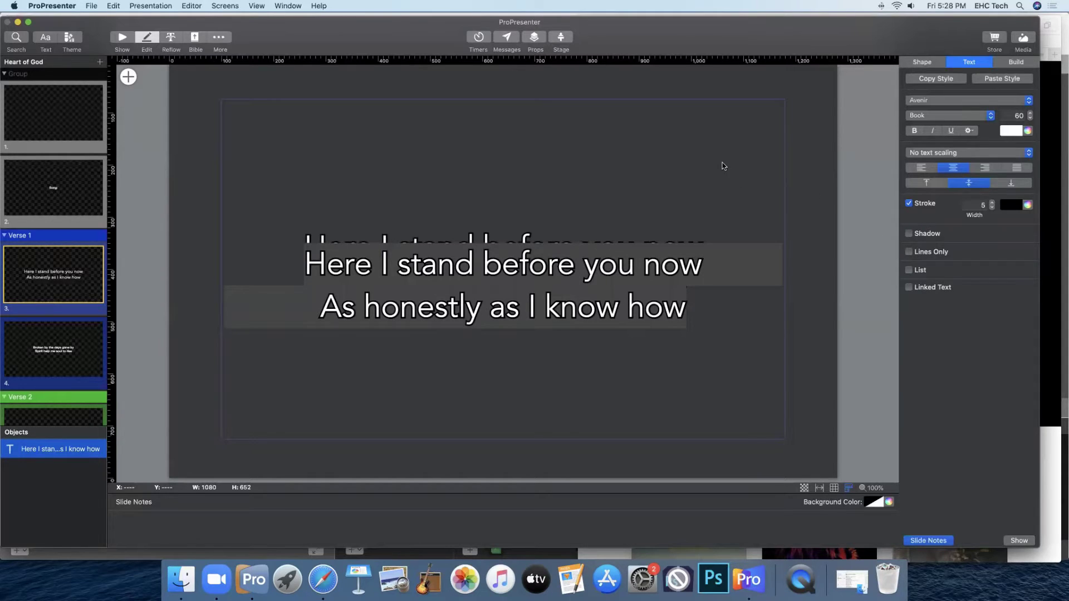
- Reselect both styled lyric lines in the text box, then deselect it
{"action": "key", "text": "super+a"}
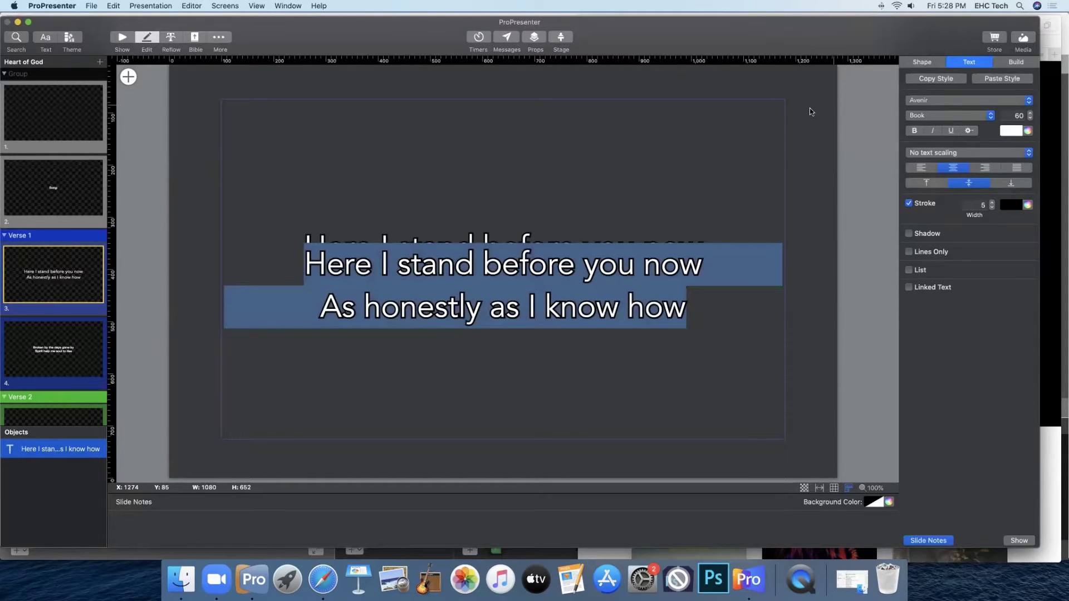
{"action": "left_click", "coordinate": [804, 139]}
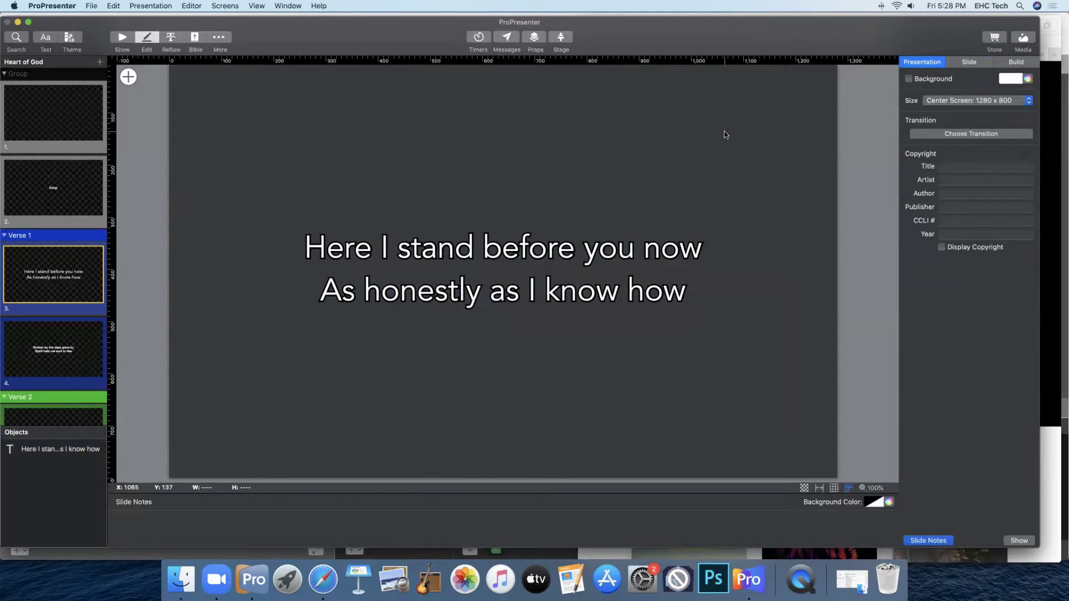
{"action": "left_click", "coordinate": [342, 248]}
{"action": "double_click", "coordinate": [342, 248]}
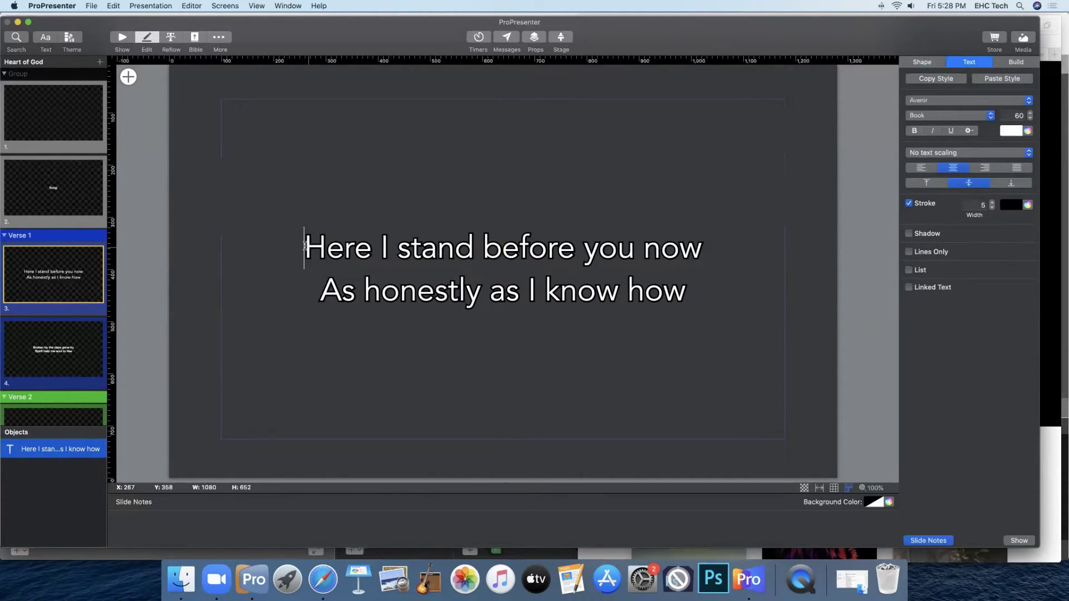
{"action": "left_click_drag", "start_coordinate": [305, 246], "coordinate": [683, 302]}
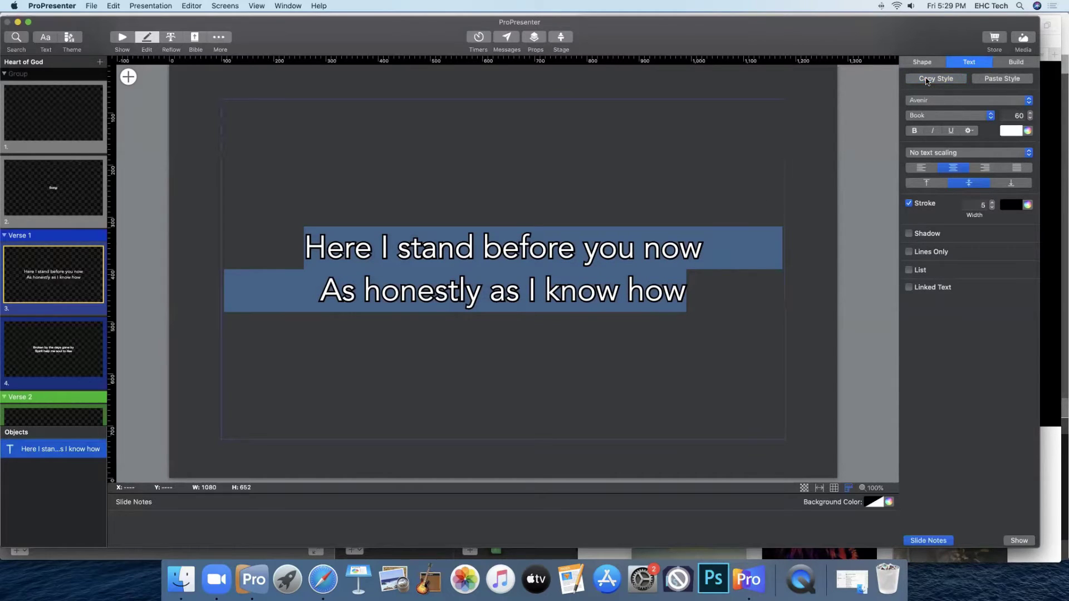
{"action": "left_click", "coordinate": [225, 84]}
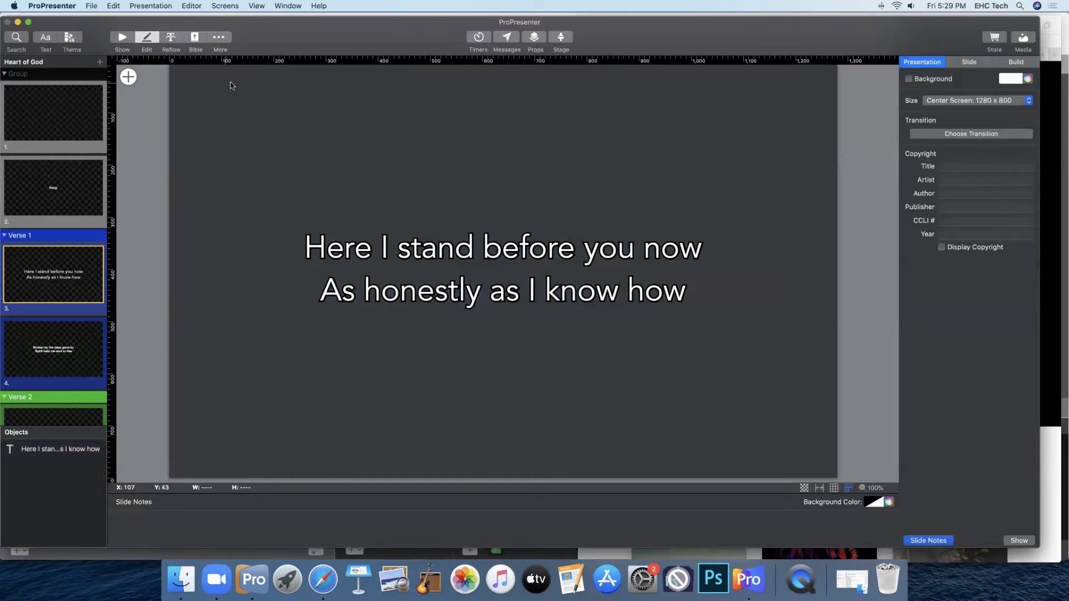
- Paste slide 3's Avenir Book outlined text style onto every slide in Heart of God
{"action": "left_click", "coordinate": [122, 38]}
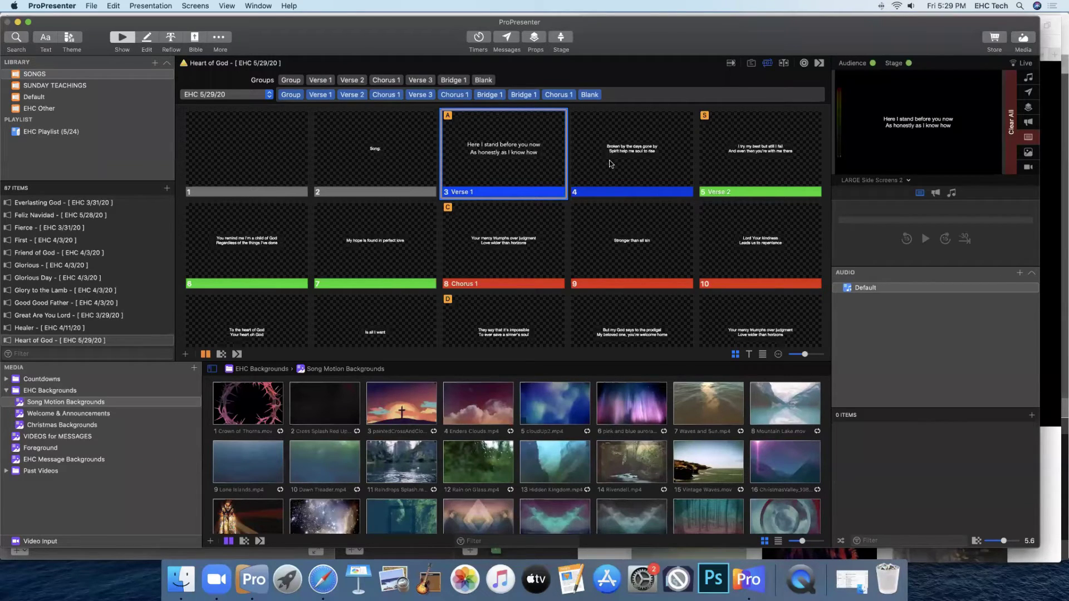
{"action": "left_click", "coordinate": [609, 162]}
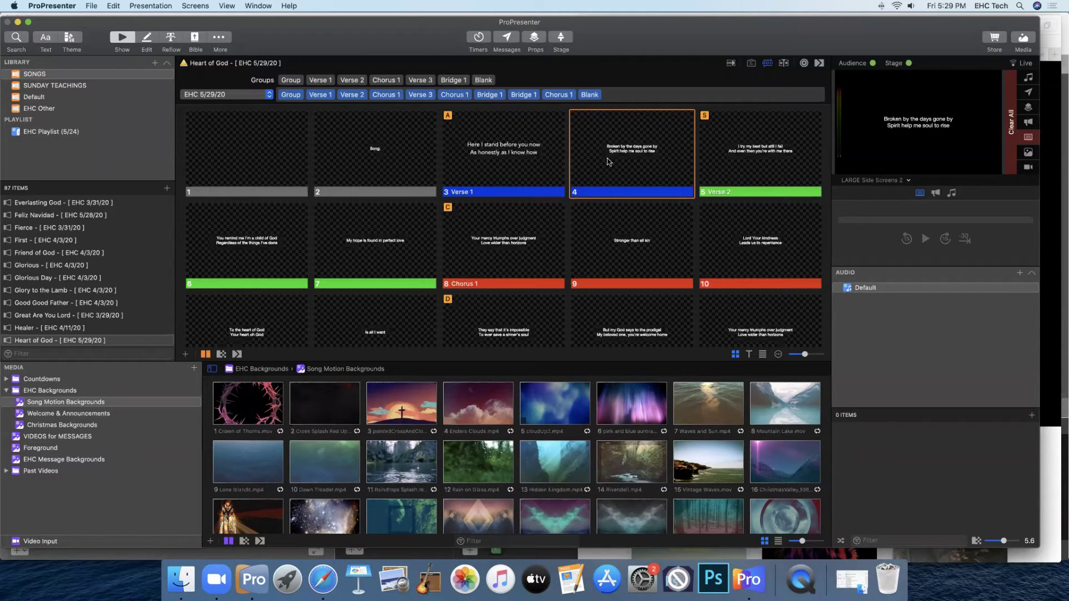
{"action": "scroll", "coordinate": [609, 163], "scroll_direction": "down", "scroll_amount": 10}
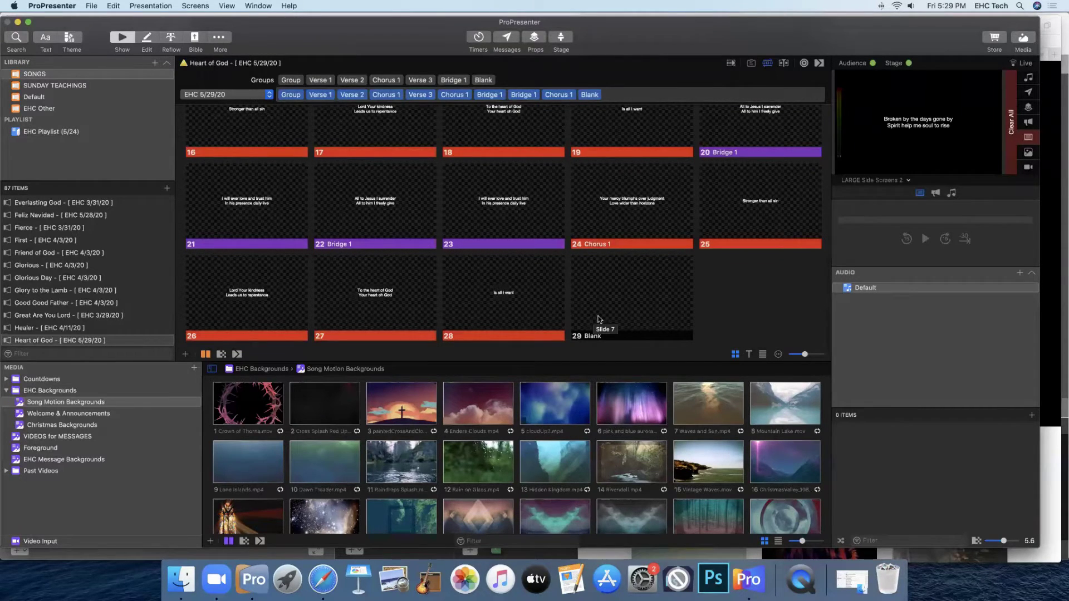
{"action": "key", "text": "super+a"}
{"action": "scroll", "coordinate": [599, 320], "scroll_direction": "up", "scroll_amount": 10}
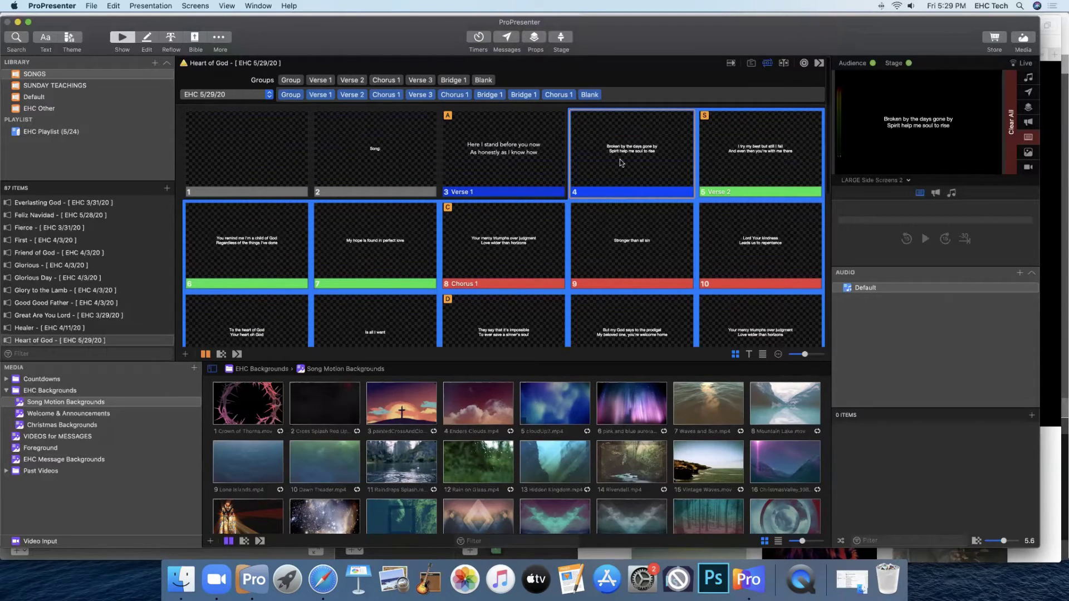
{"action": "right_click", "coordinate": [620, 160]}
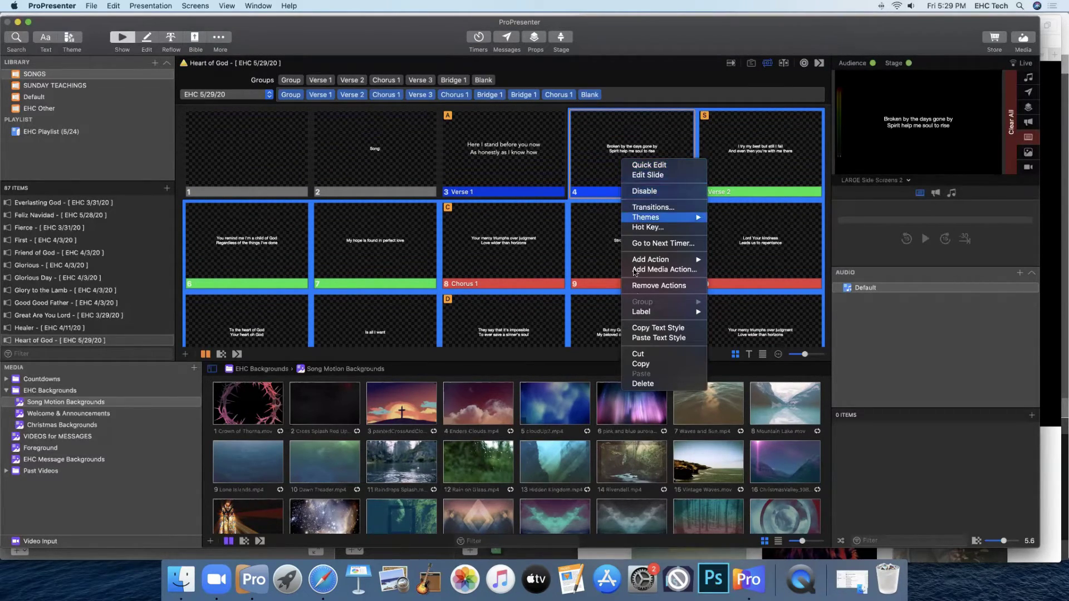
{"action": "left_click", "coordinate": [648, 339]}
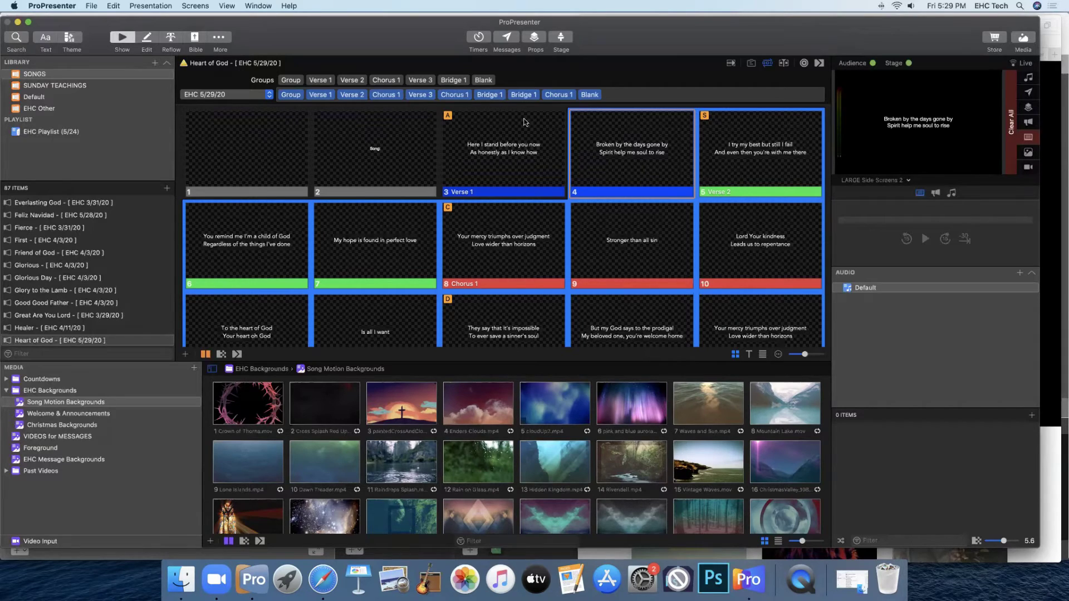
{"action": "left_click", "coordinate": [379, 157]}
- Edit the Song: title slide and change its text font to Avenir Book
{"action": "right_click", "coordinate": [379, 158]}
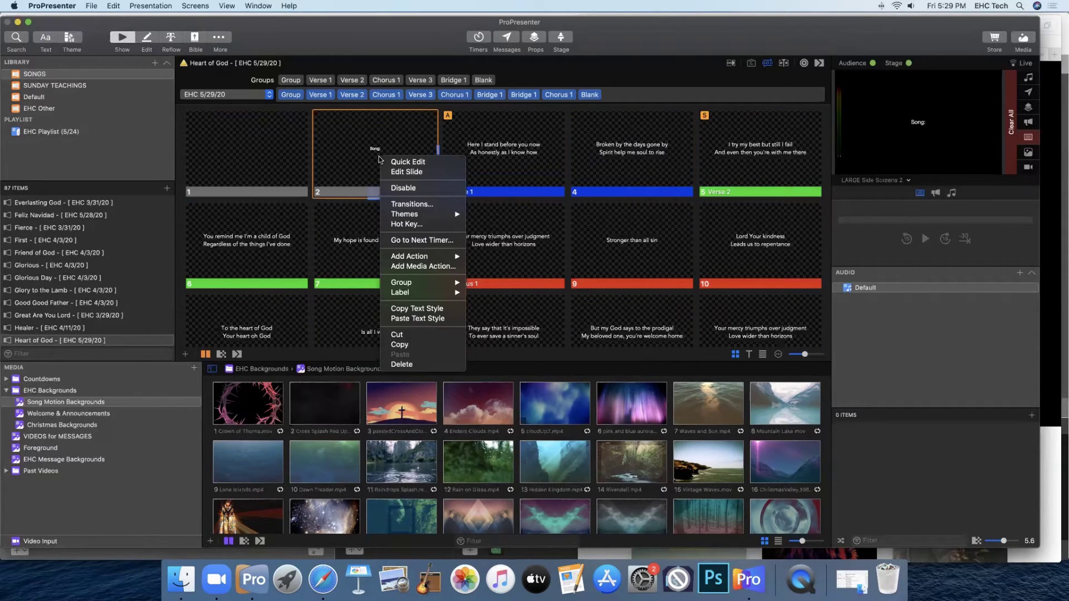
{"action": "left_click", "coordinate": [412, 170]}
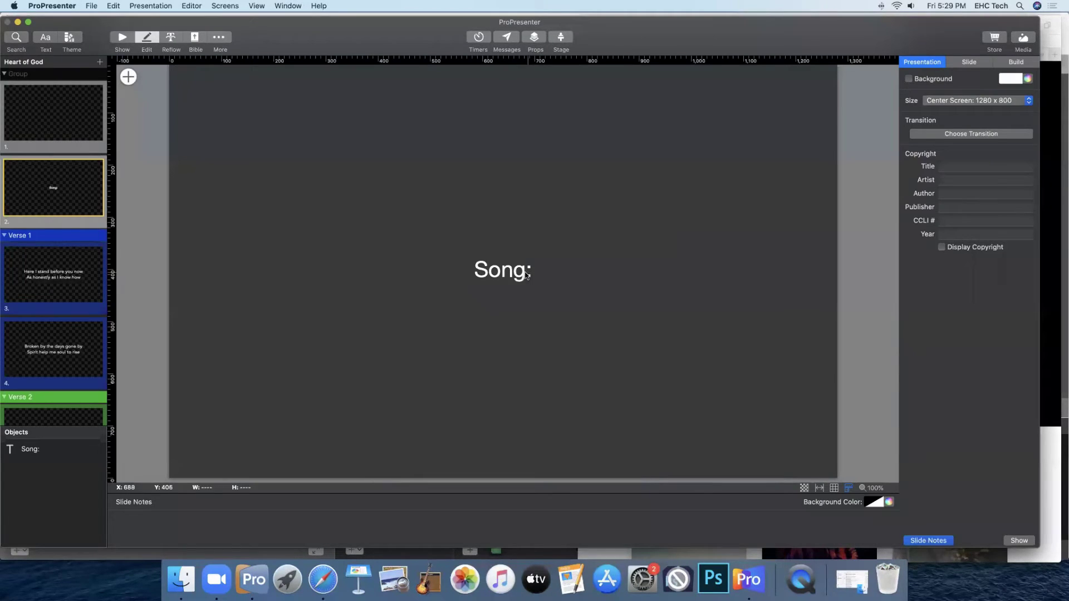
{"action": "double_click", "coordinate": [525, 275]}
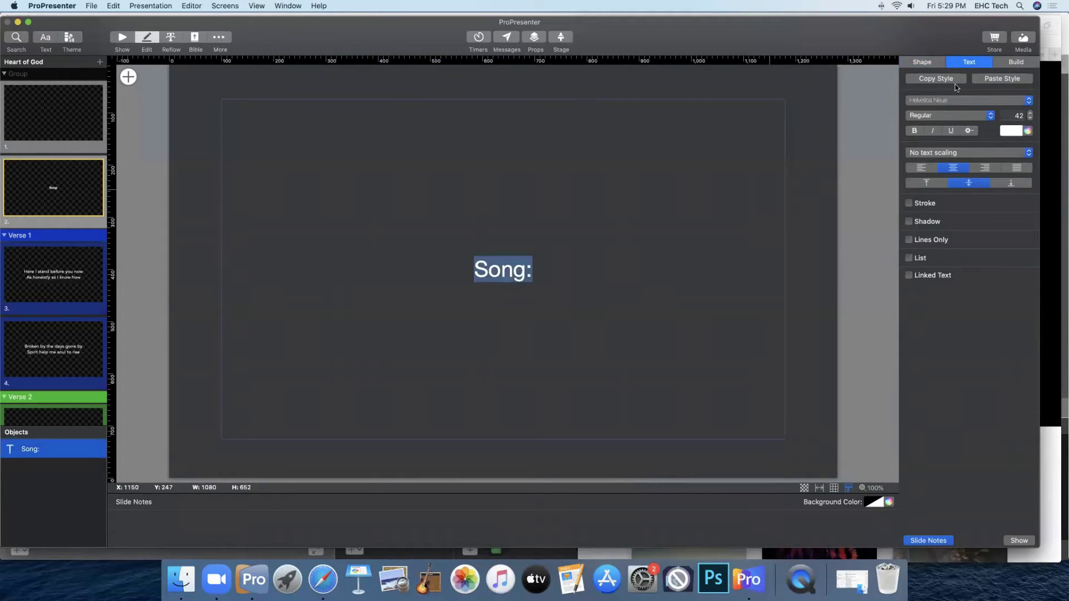
{"action": "left_click", "coordinate": [982, 106]}
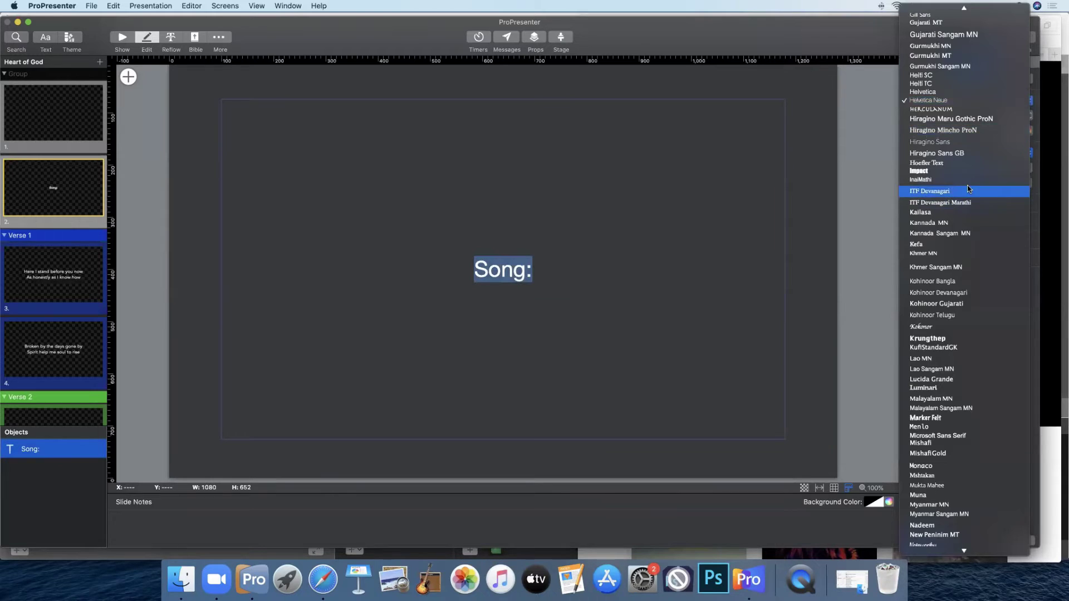
{"action": "scroll", "coordinate": [945, 177], "scroll_direction": "up", "scroll_amount": 3}
{"action": "scroll", "coordinate": [945, 177], "scroll_direction": "up", "scroll_amount": 10}
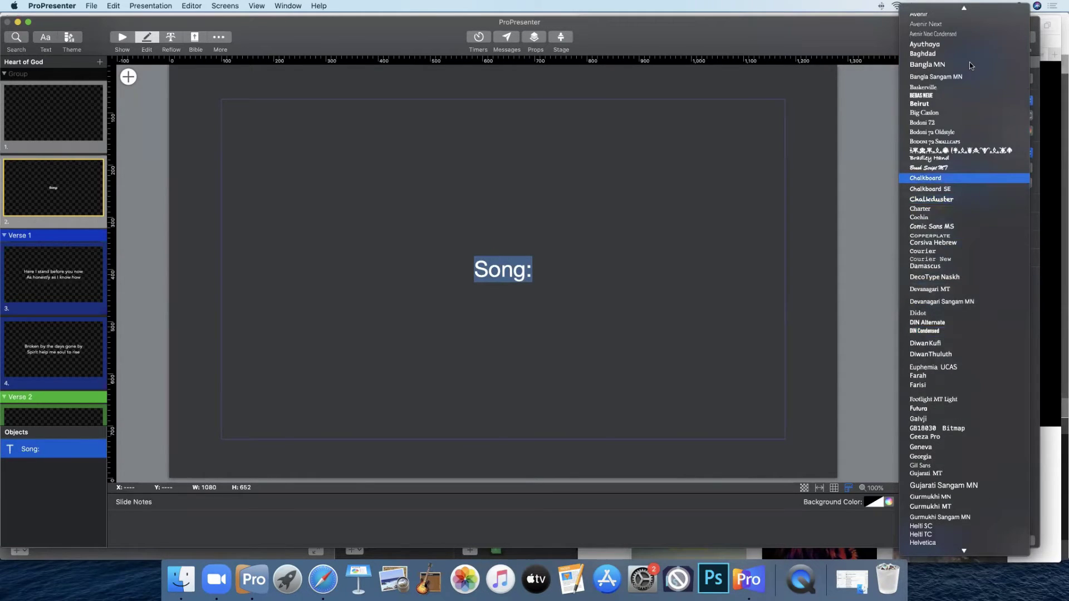
{"action": "scroll", "coordinate": [969, 64], "scroll_direction": "up", "scroll_amount": 5}
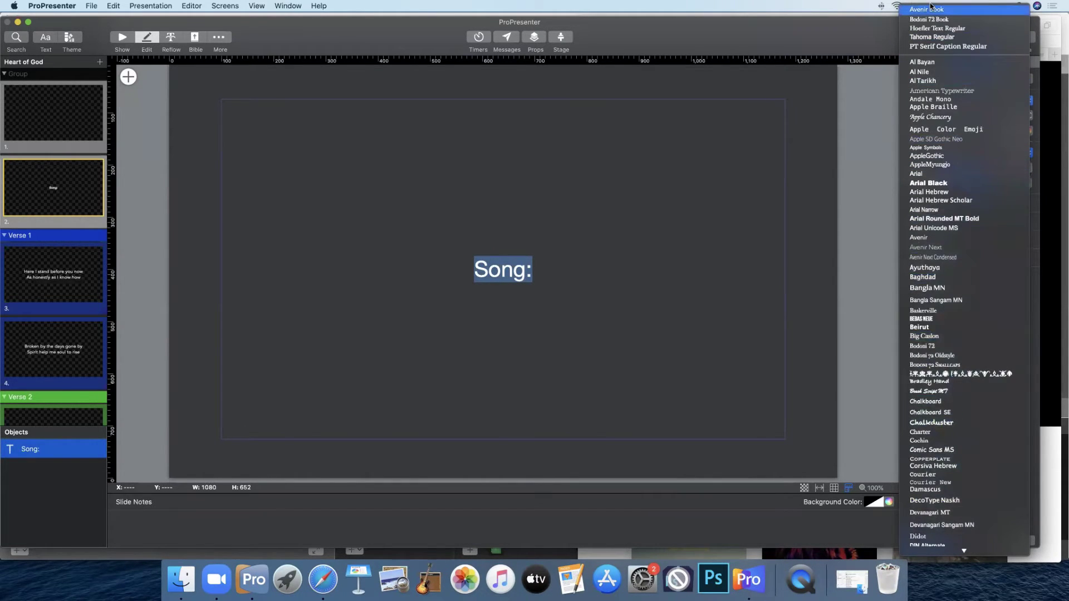
{"action": "left_click", "coordinate": [929, 10]}
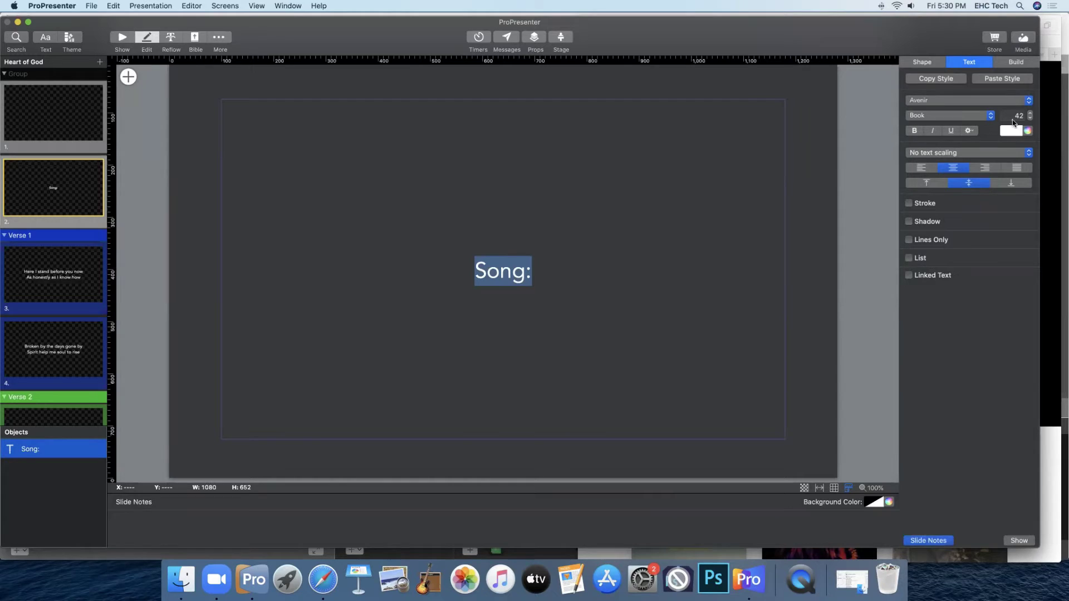
- Add an outline stroke 2.5 wide to the Song: title text
{"action": "scroll", "coordinate": [808, 217], "scroll_direction": "left", "scroll_amount": 2}
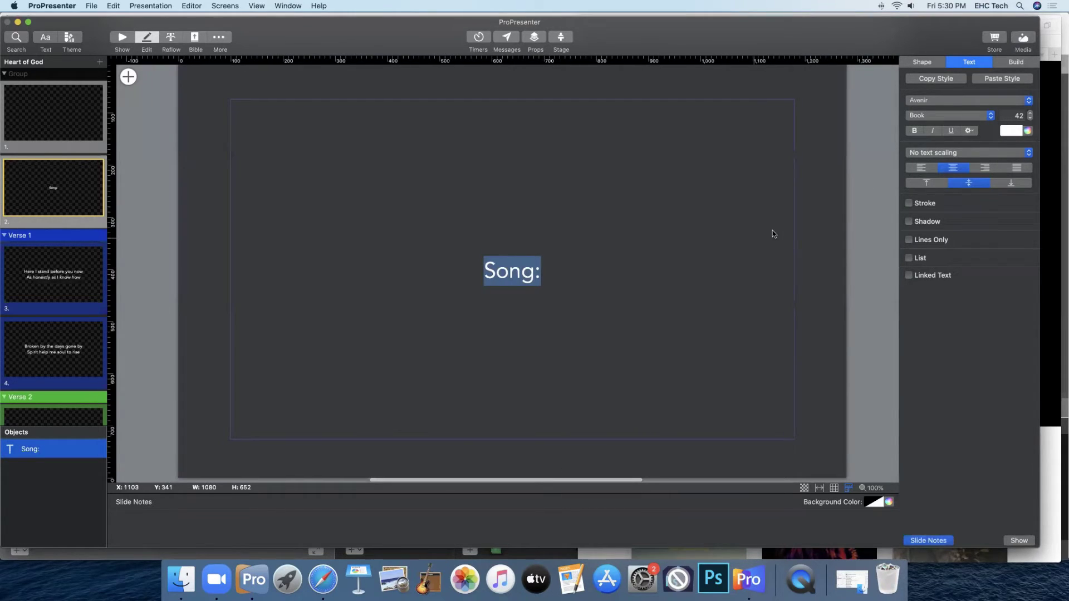
{"action": "scroll", "coordinate": [773, 233], "scroll_direction": "right", "scroll_amount": 2}
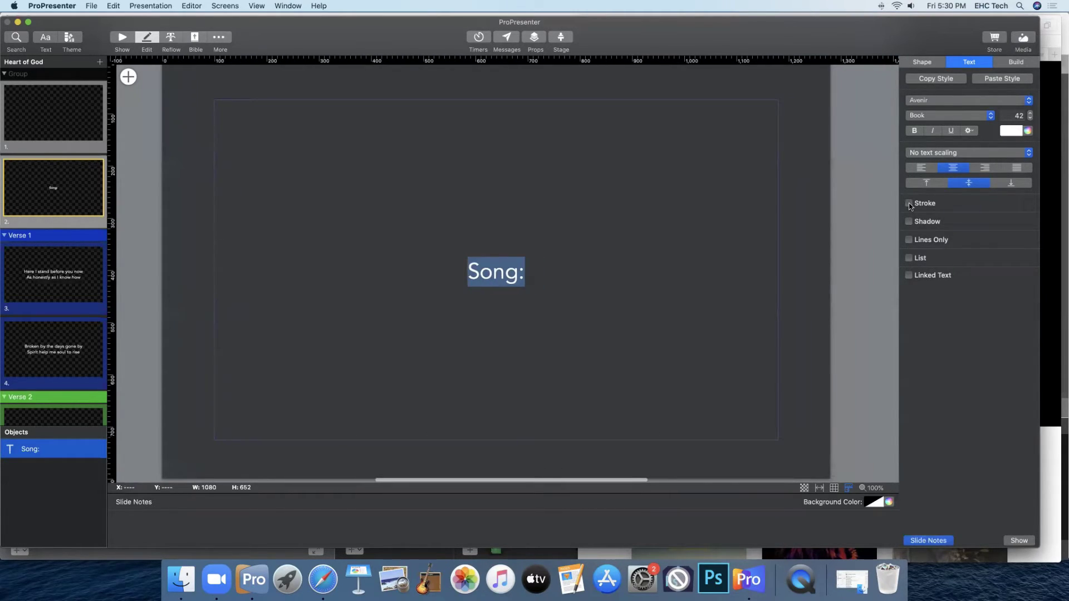
{"action": "left_click", "coordinate": [909, 204]}
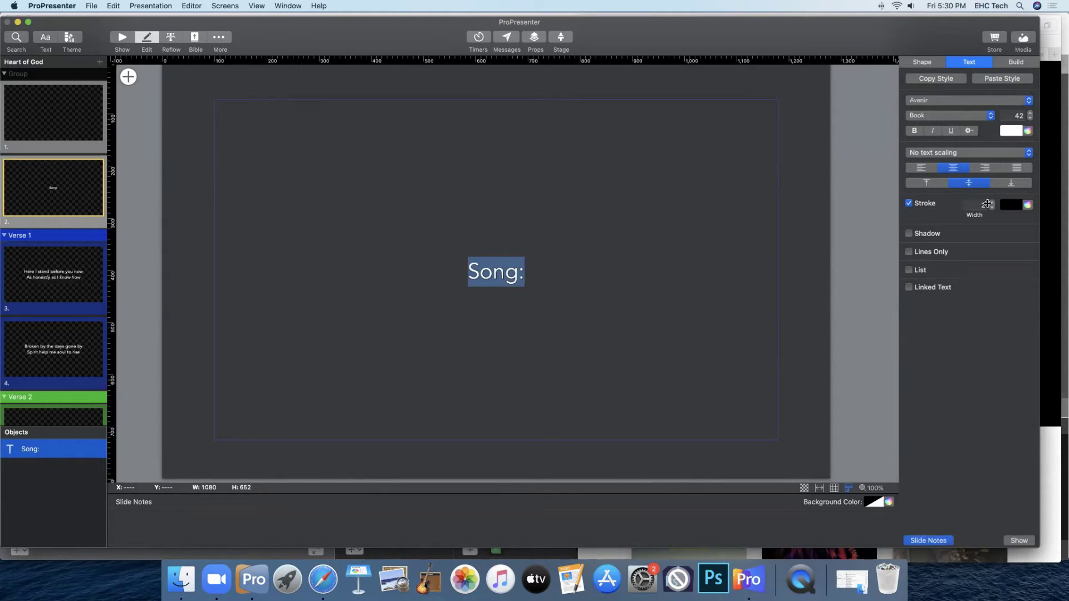
{"action": "left_click", "coordinate": [984, 204]}
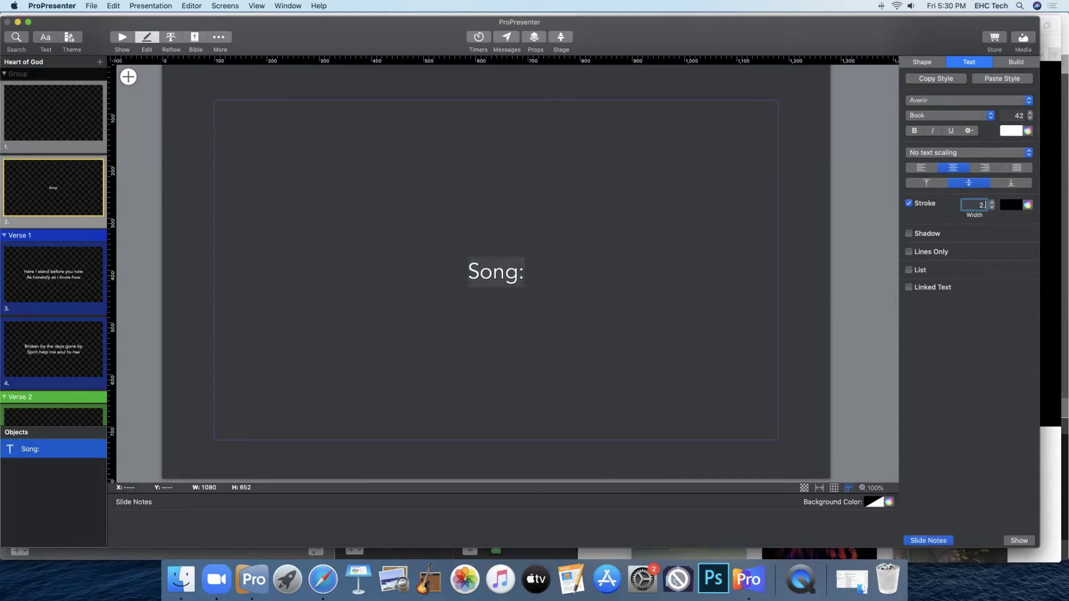
{"action": "type", "text": ".5"}
{"action": "key", "text": "Return"}
{"action": "left_click", "coordinate": [546, 278]}
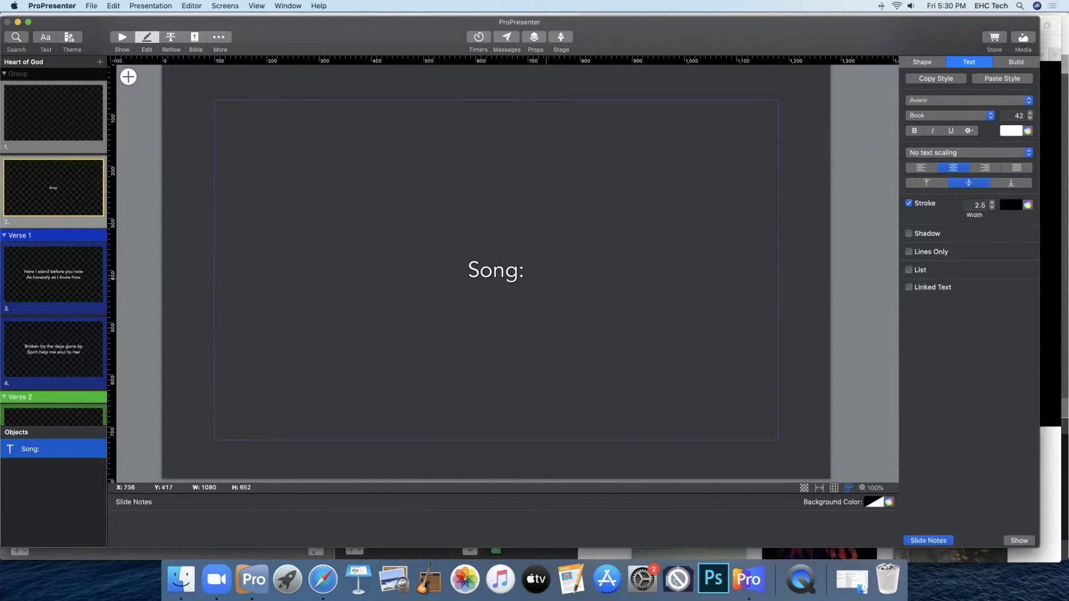
- Type 'Heart of God; Artist:' after 'Song:' on the title slide
{"action": "type", "text": "He"}
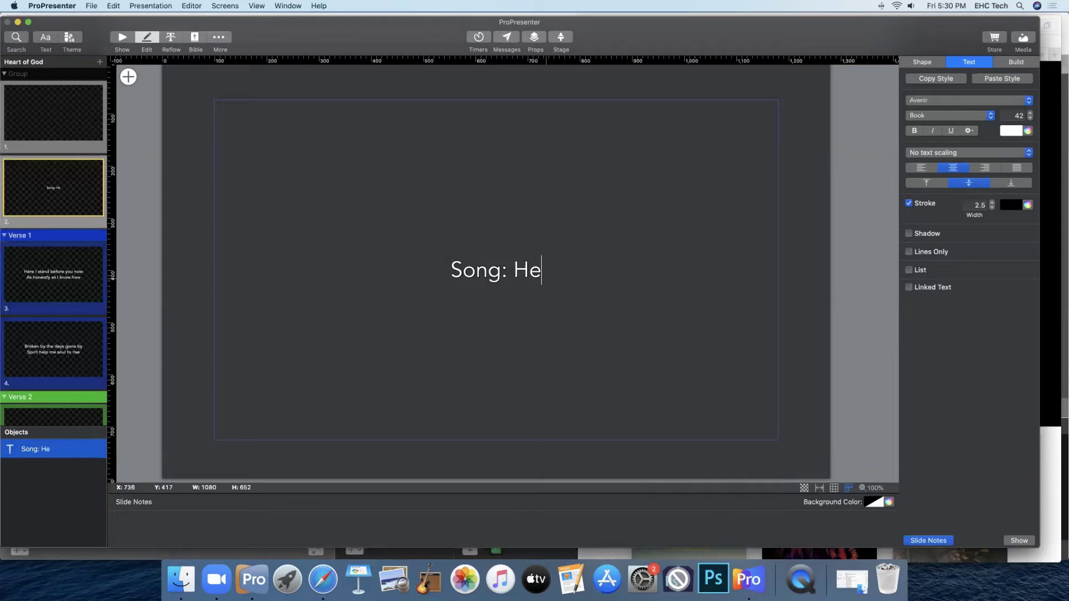
{"action": "type", "text": "art "}
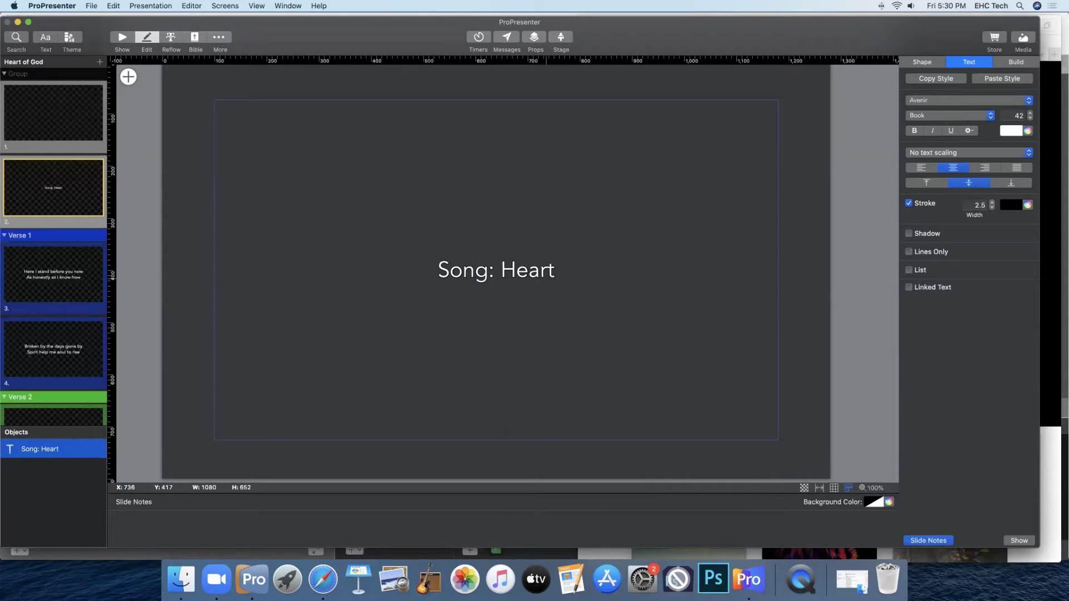
{"action": "type", "text": "of God"}
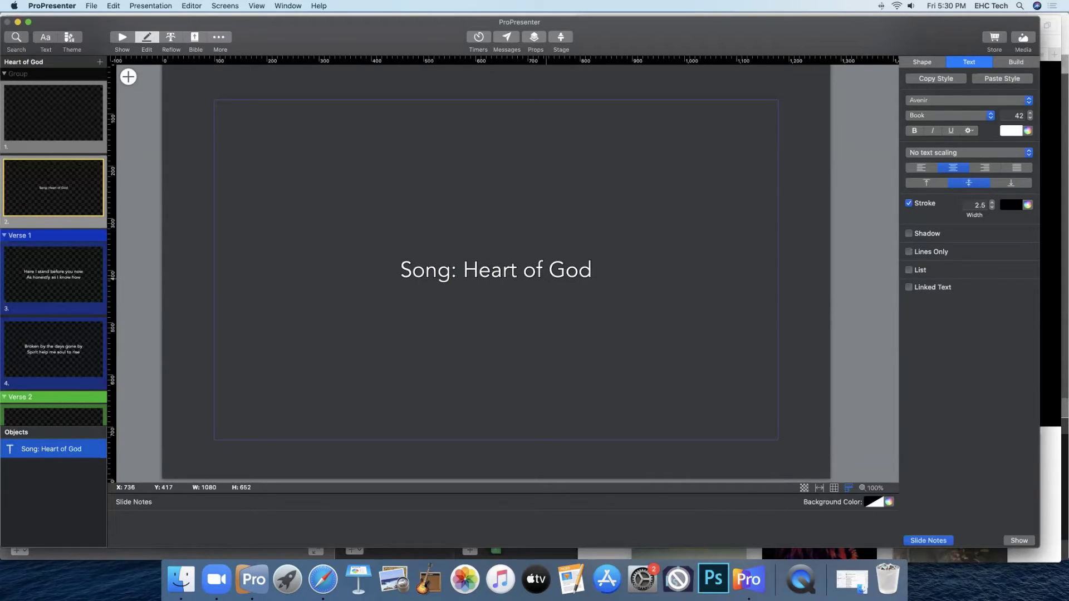
{"action": "type", "text": ";"}
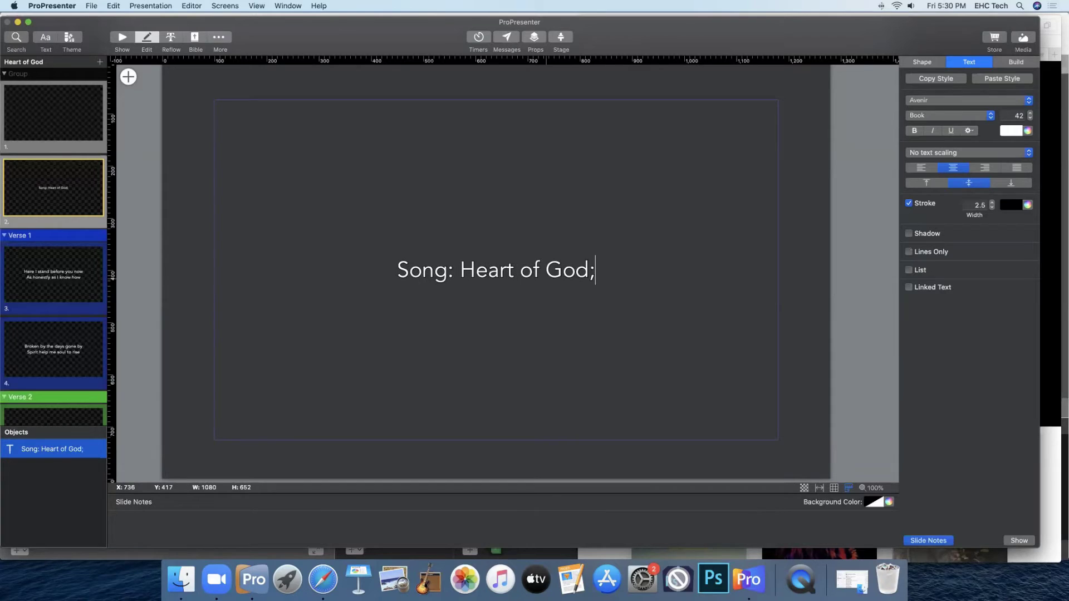
{"action": "type", "text": " Artist"}
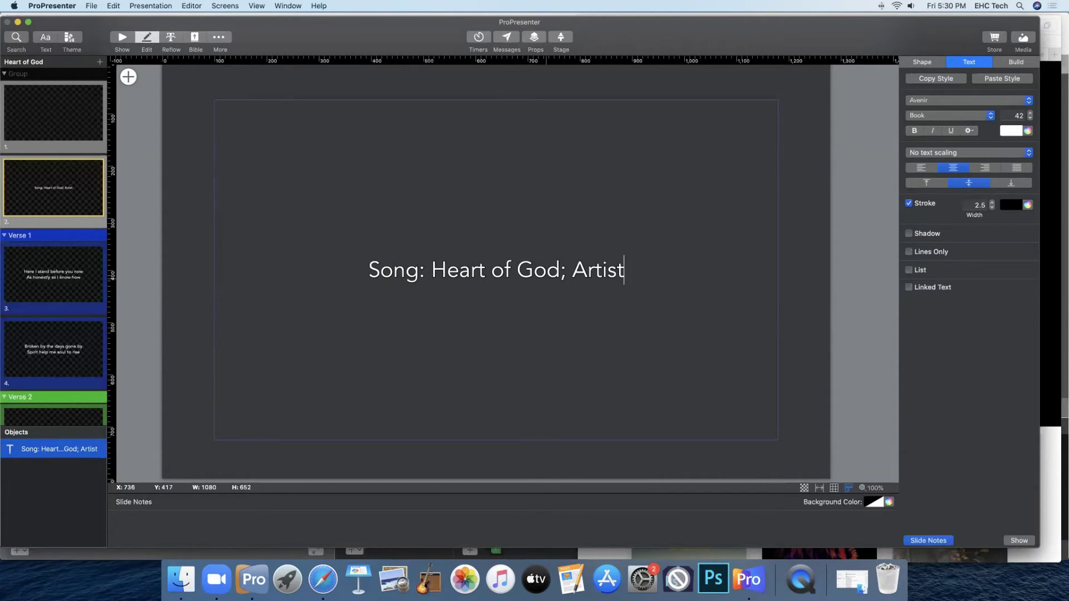
{"action": "type", "text": ":"}
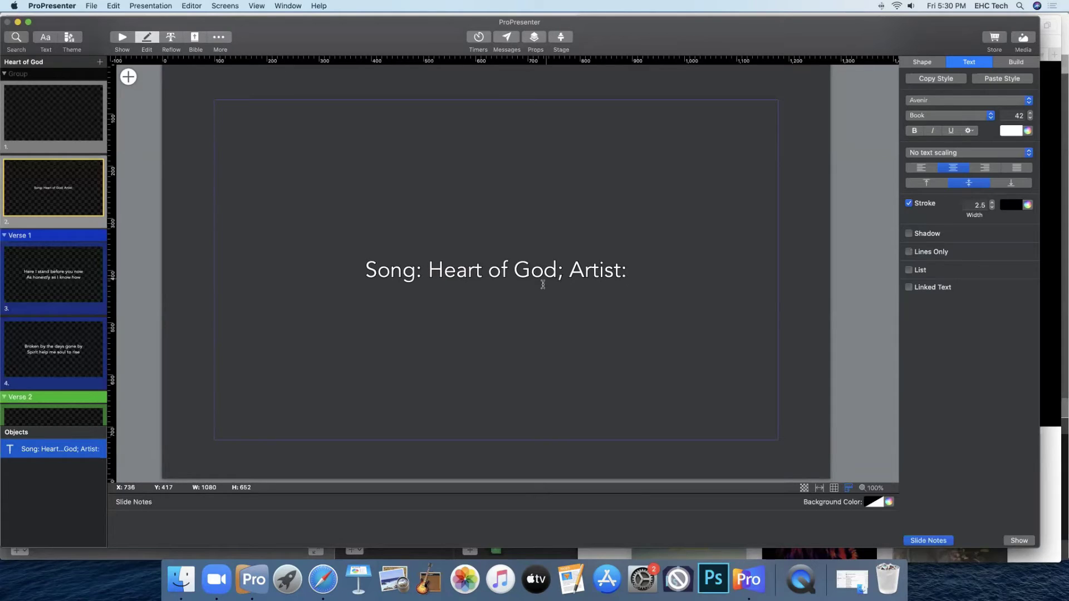
- Search Google for 'heart of god' without 'lyrics' and scroll to the artist details
{"action": "left_click", "coordinate": [323, 579]}
{"action": "left_click", "coordinate": [709, 54]}
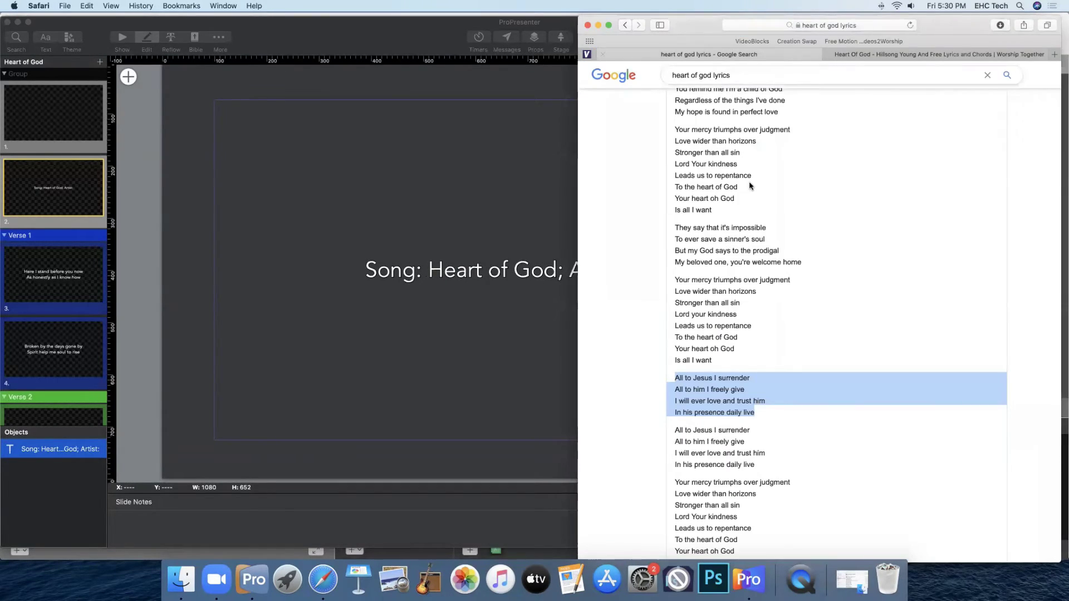
{"action": "scroll", "coordinate": [774, 175], "scroll_direction": "up", "scroll_amount": 5}
{"action": "scroll", "coordinate": [777, 172], "scroll_direction": "down", "scroll_amount": 10}
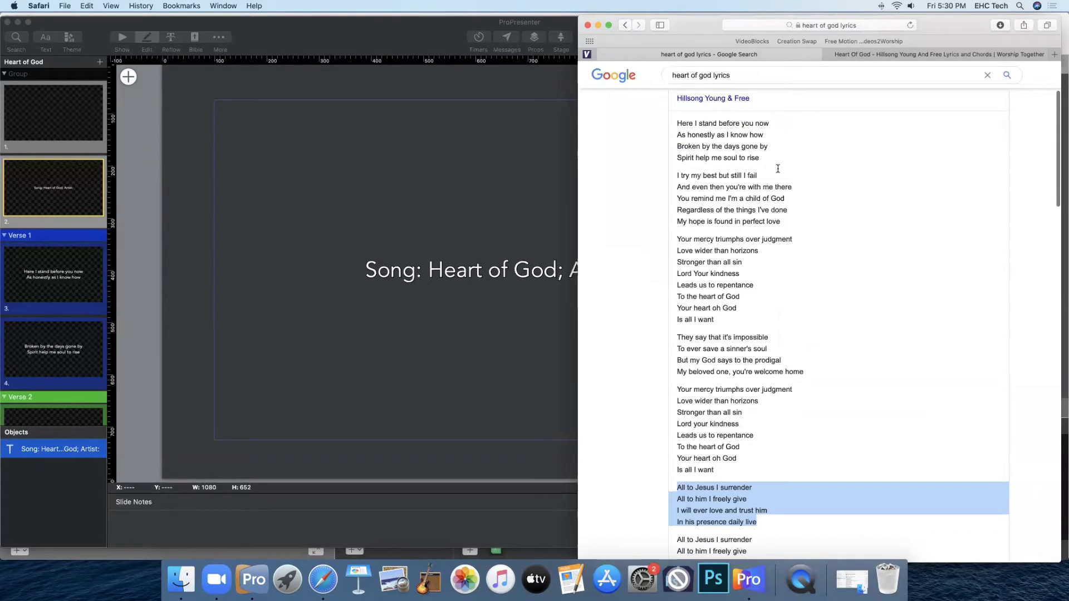
{"action": "scroll", "coordinate": [778, 170], "scroll_direction": "up", "scroll_amount": 6}
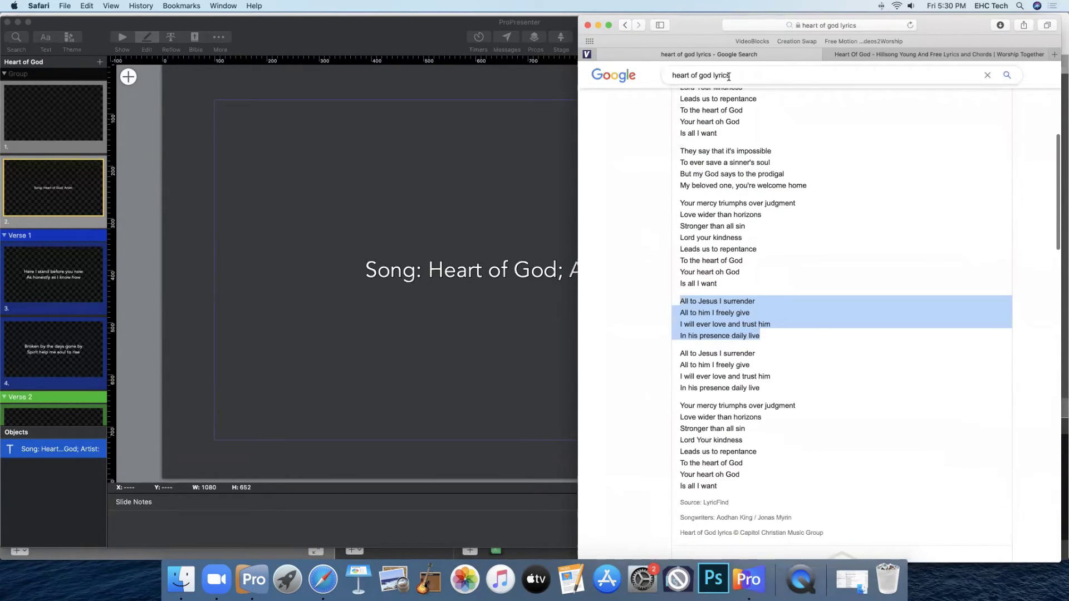
{"action": "left_click_drag", "start_coordinate": [730, 76], "coordinate": [713, 75]}
{"action": "key", "text": "Right"}
{"action": "key", "text": "BackSpace"}
{"action": "key", "text": "BackSpace"}
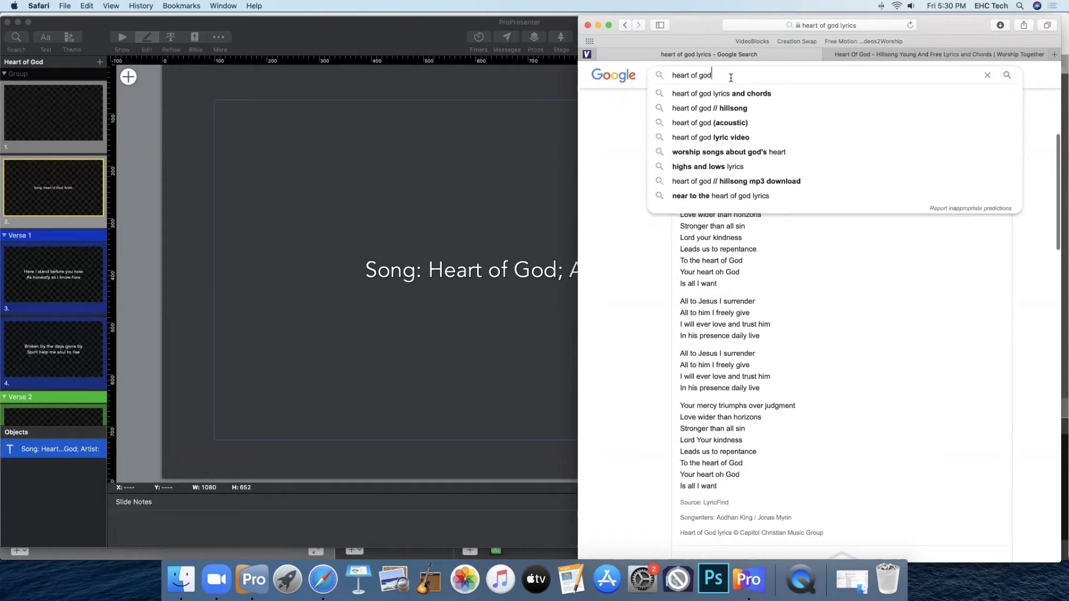
{"action": "key", "text": "Return"}
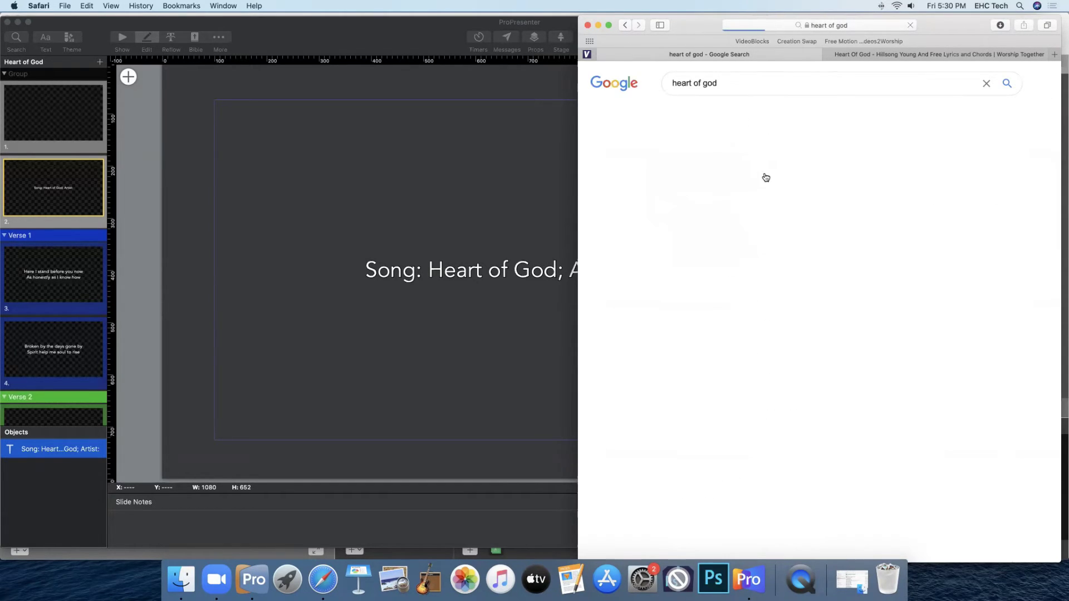
{"action": "scroll", "coordinate": [719, 379], "scroll_direction": "down", "scroll_amount": 3}
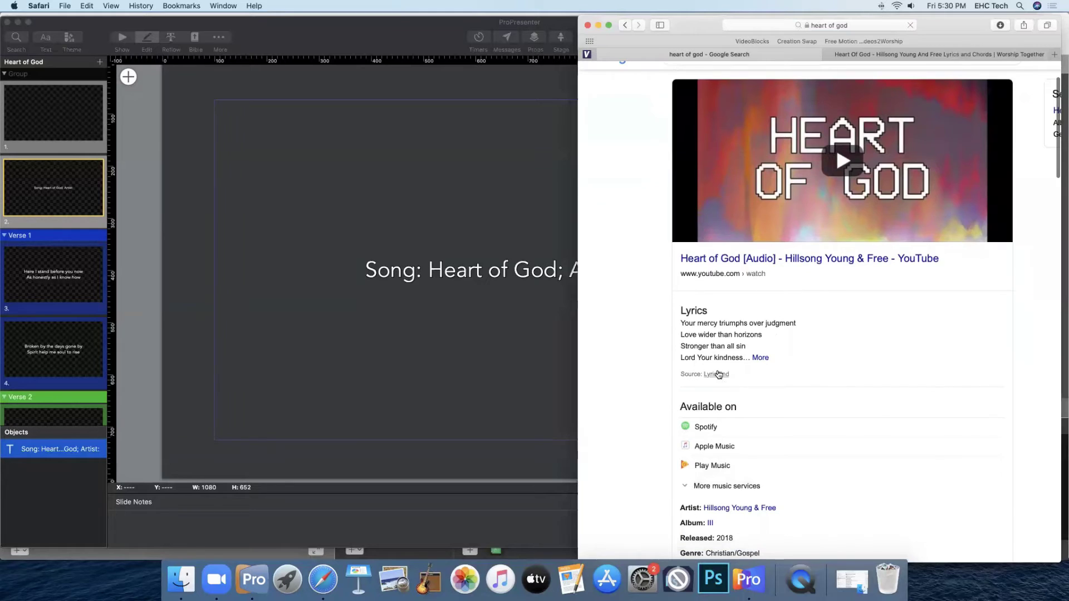
{"action": "scroll", "coordinate": [719, 379], "scroll_direction": "down", "scroll_amount": 10}
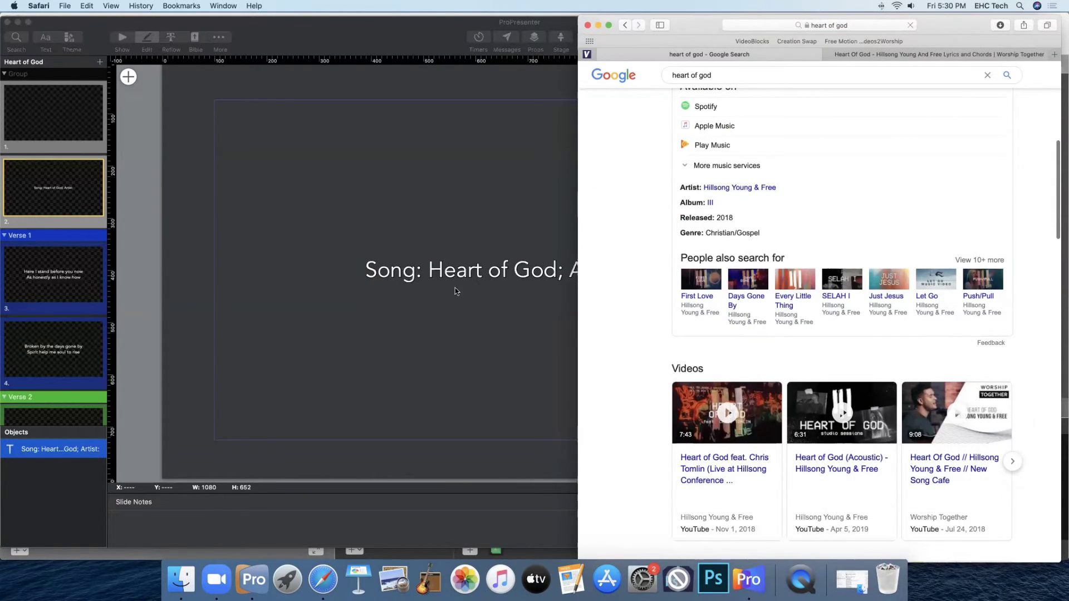
- Add 'Hillsong Young & Free' as the artist, then start a new 'Album:' line below it
{"action": "left_click", "coordinate": [623, 281]}
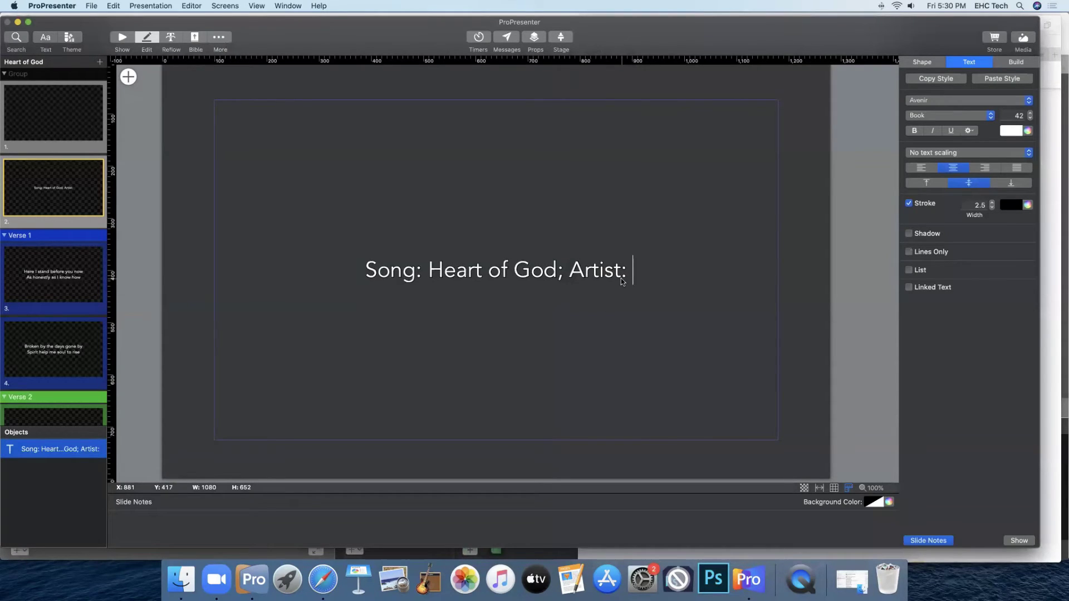
{"action": "type", "text": "H"}
{"action": "type", "text": "ill"}
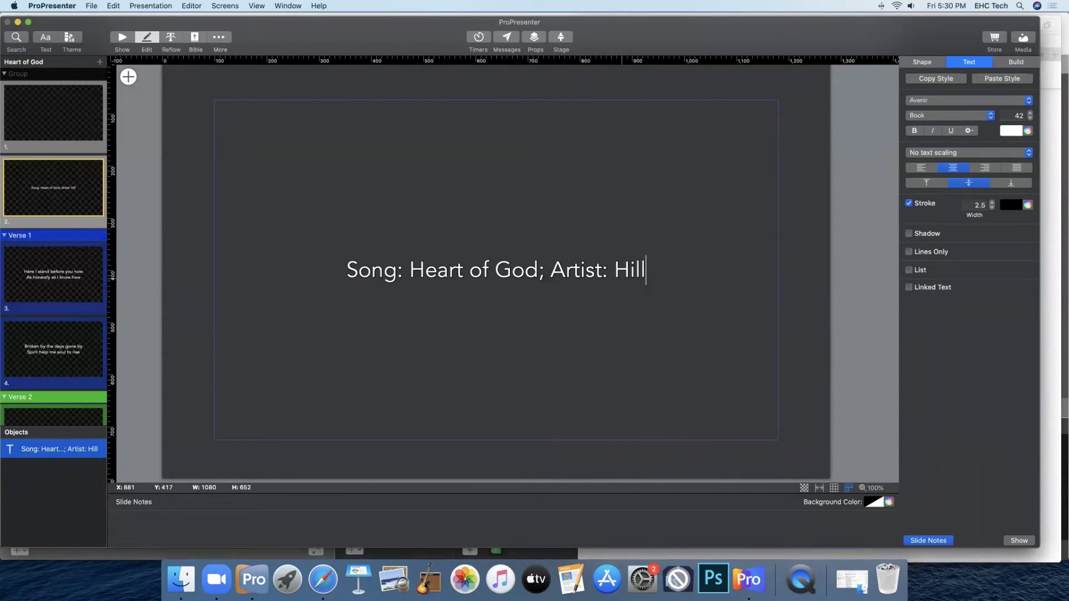
{"action": "type", "text": "song You"}
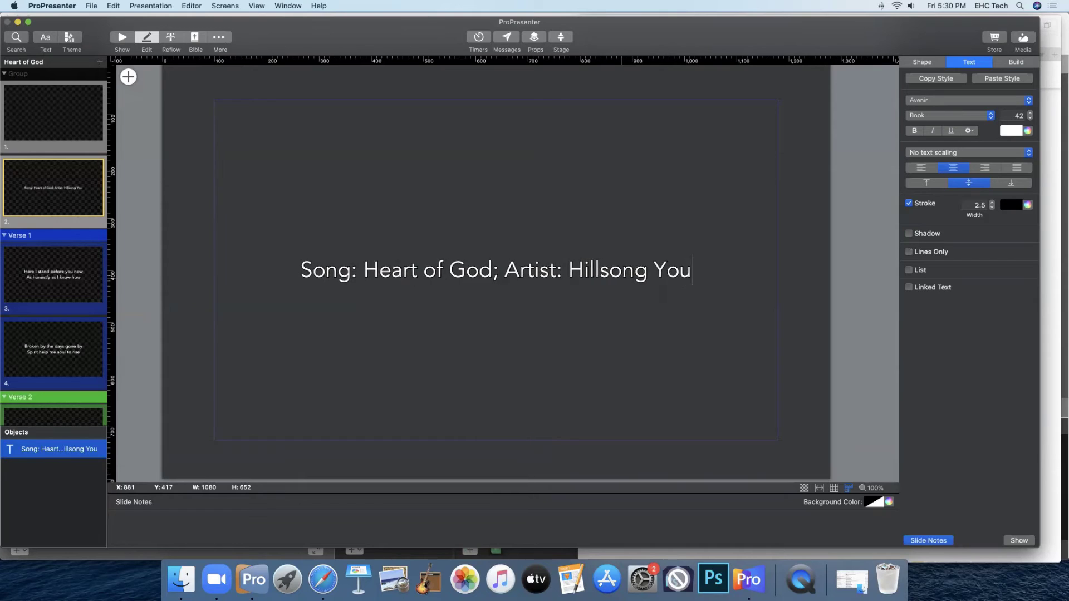
{"action": "type", "text": "ng & Free"}
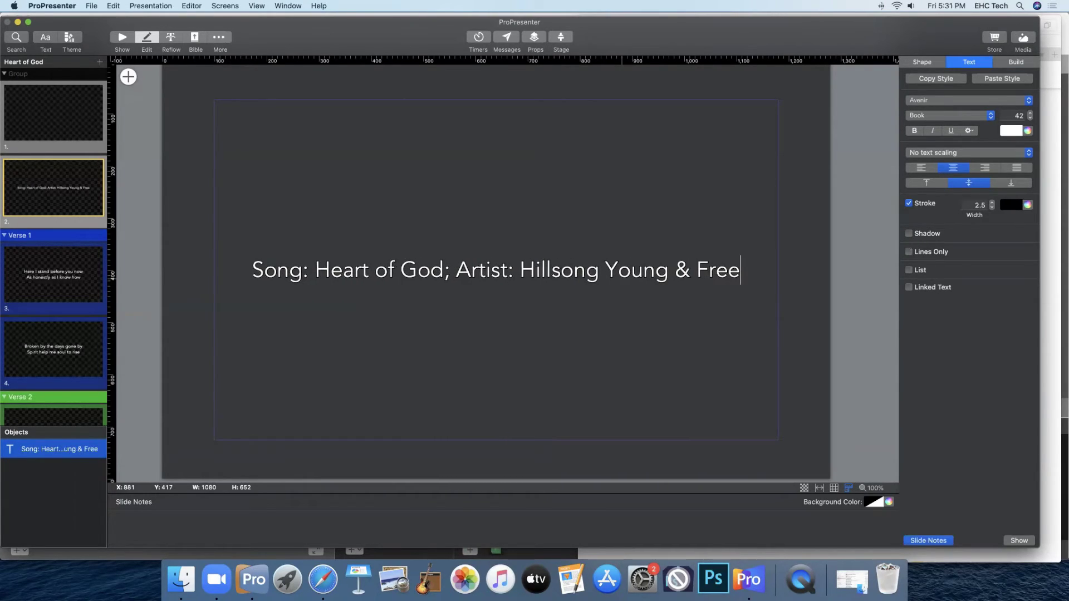
{"action": "key", "text": "Return"}
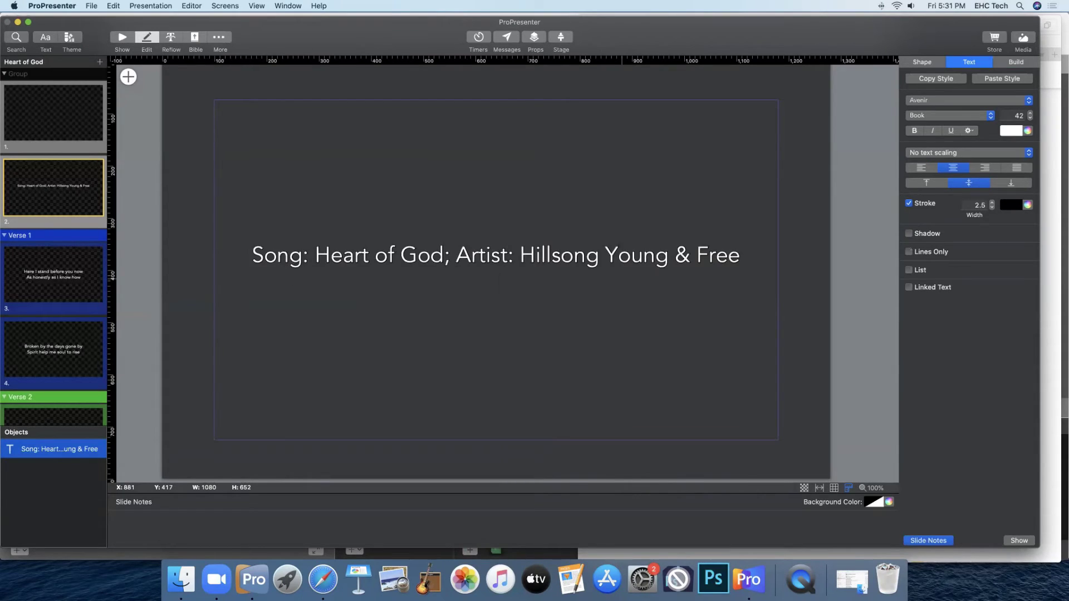
{"action": "type", "text": "Album:"}
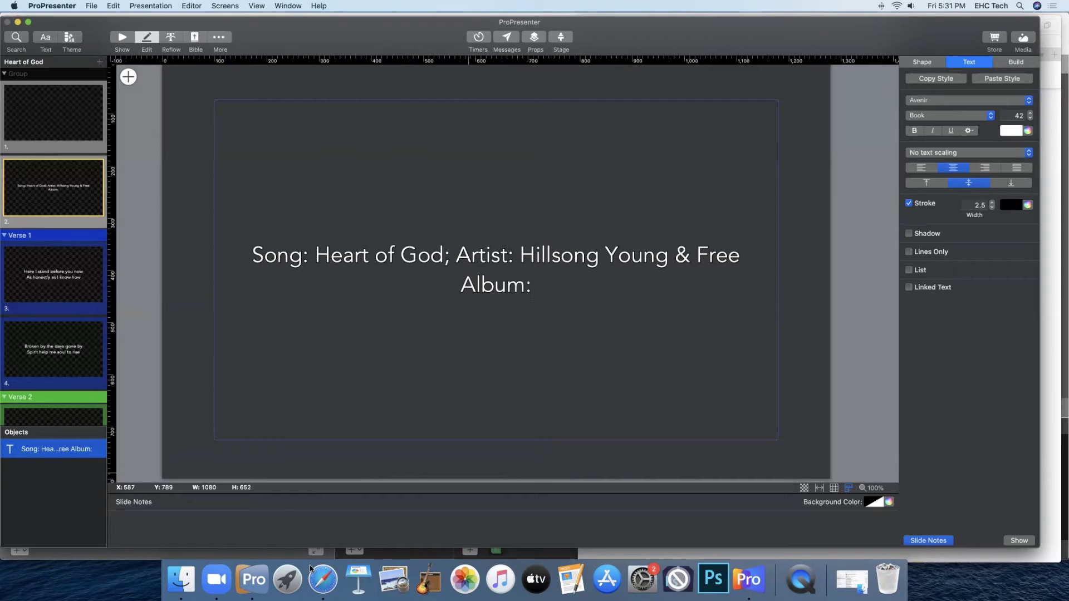
- Look up the album, finish the line as 'Album: III; CCLI:' and select all the credits text
{"action": "left_click", "coordinate": [319, 576]}
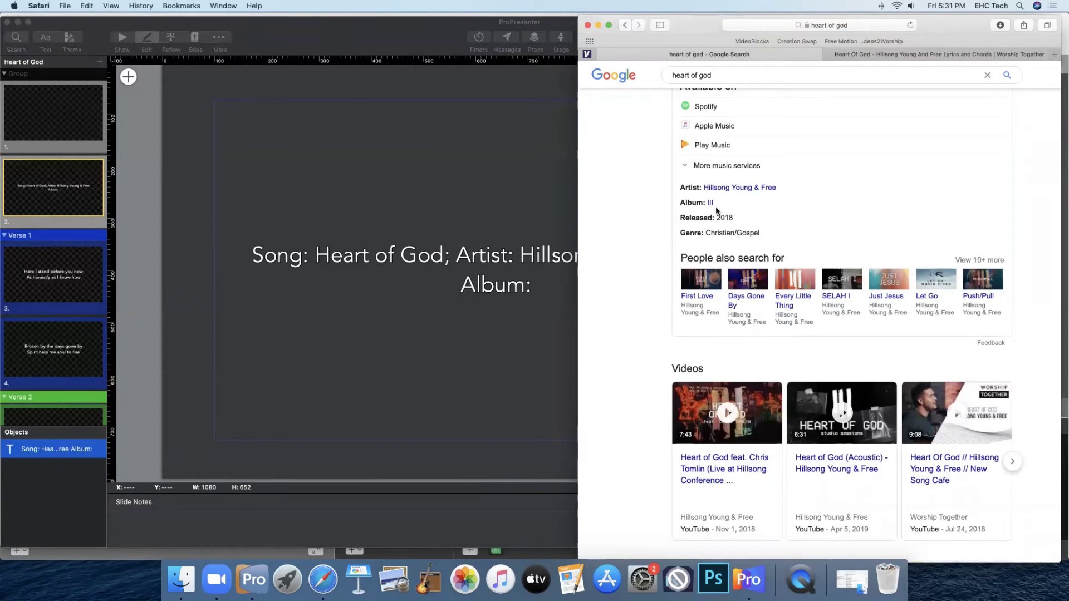
{"action": "left_click", "coordinate": [551, 282]}
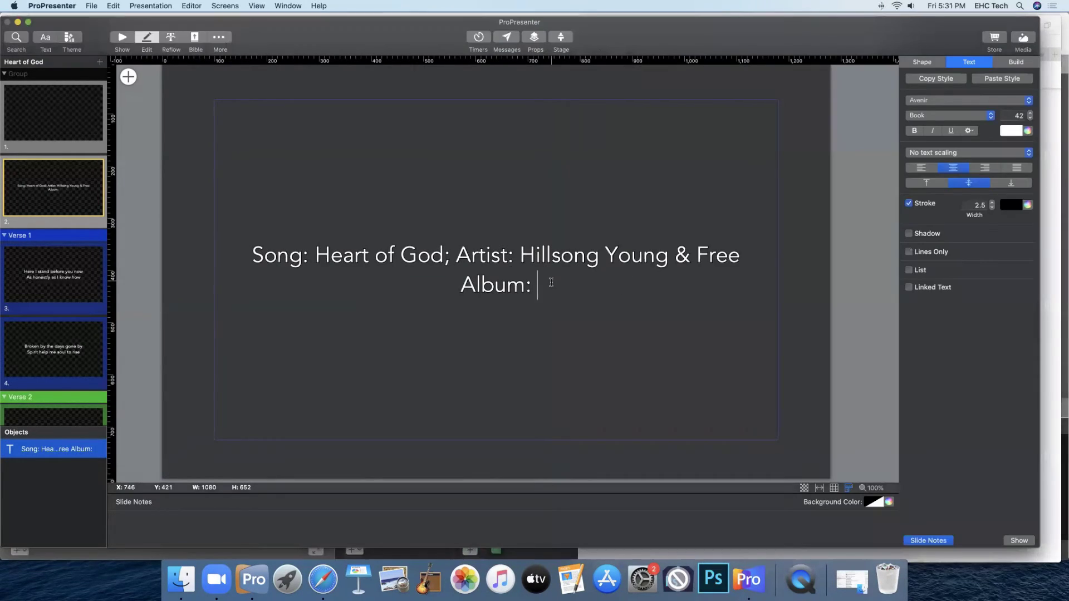
{"action": "type", "text": "II"}
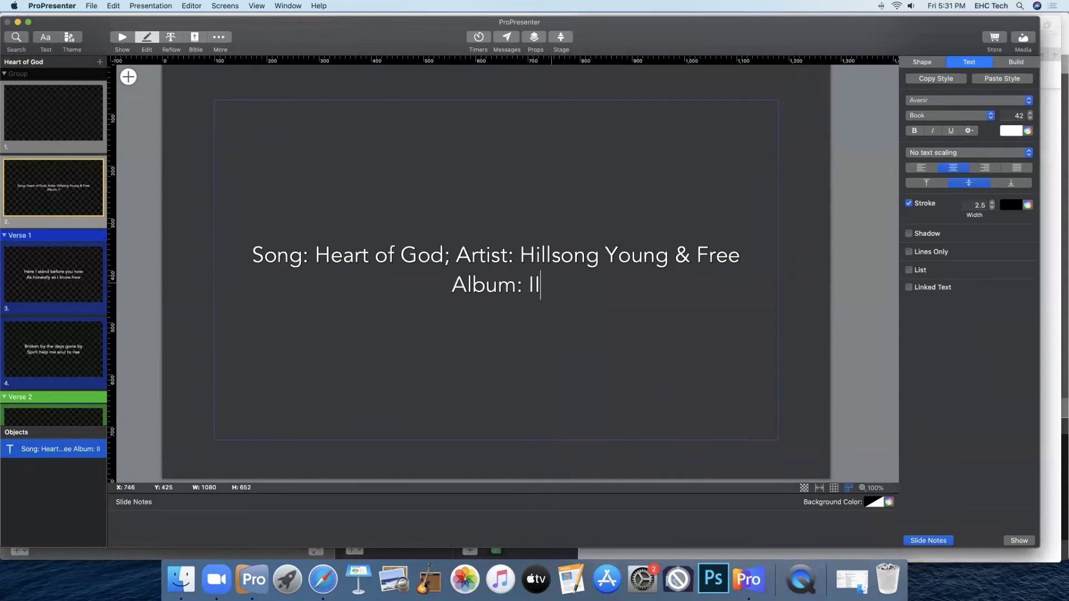
{"action": "type", "text": "I"}
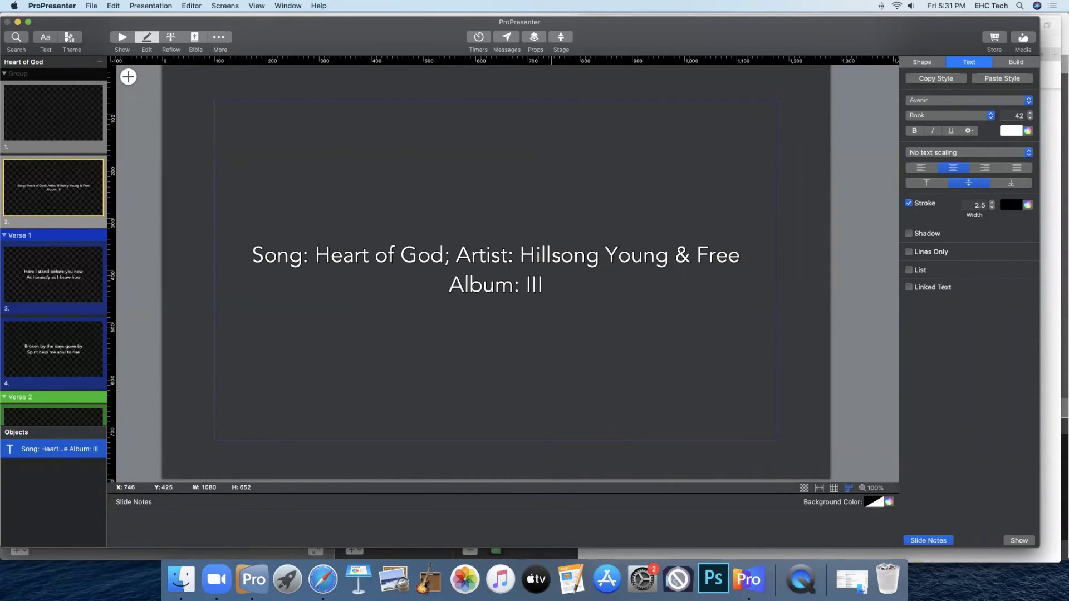
{"action": "type", "text": "; "}
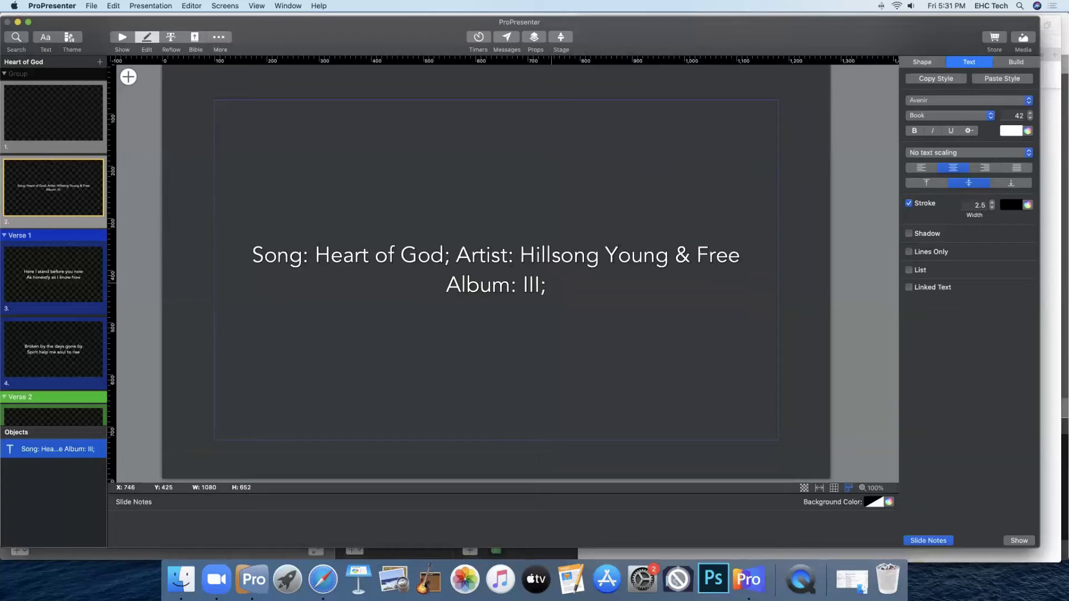
{"action": "type", "text": "CCL"}
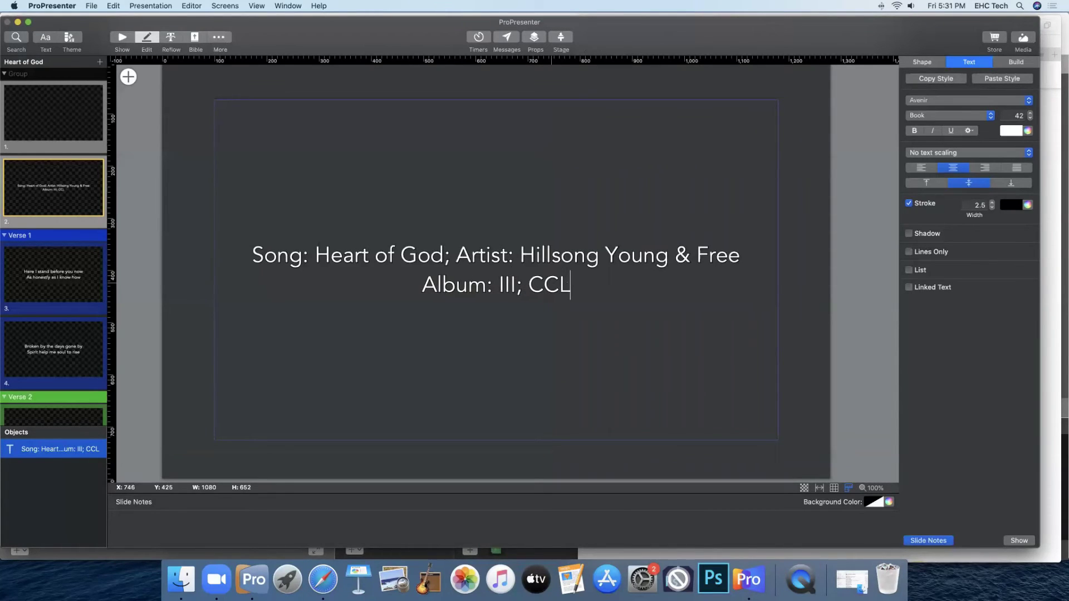
{"action": "type", "text": "I:"}
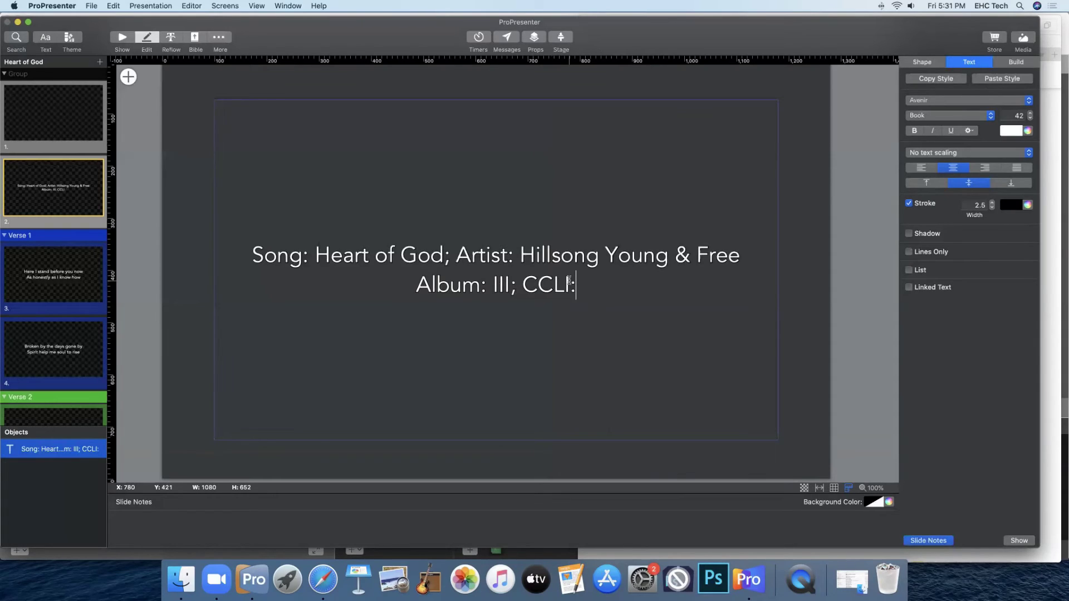
{"action": "type", "text": "n"}
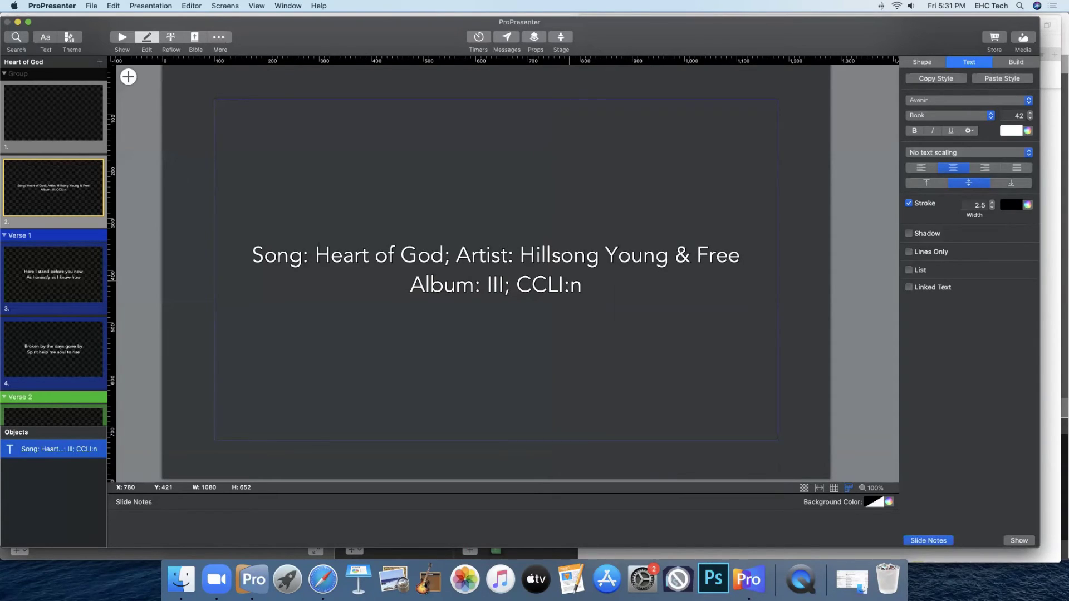
{"action": "key", "text": "BackSpace"}
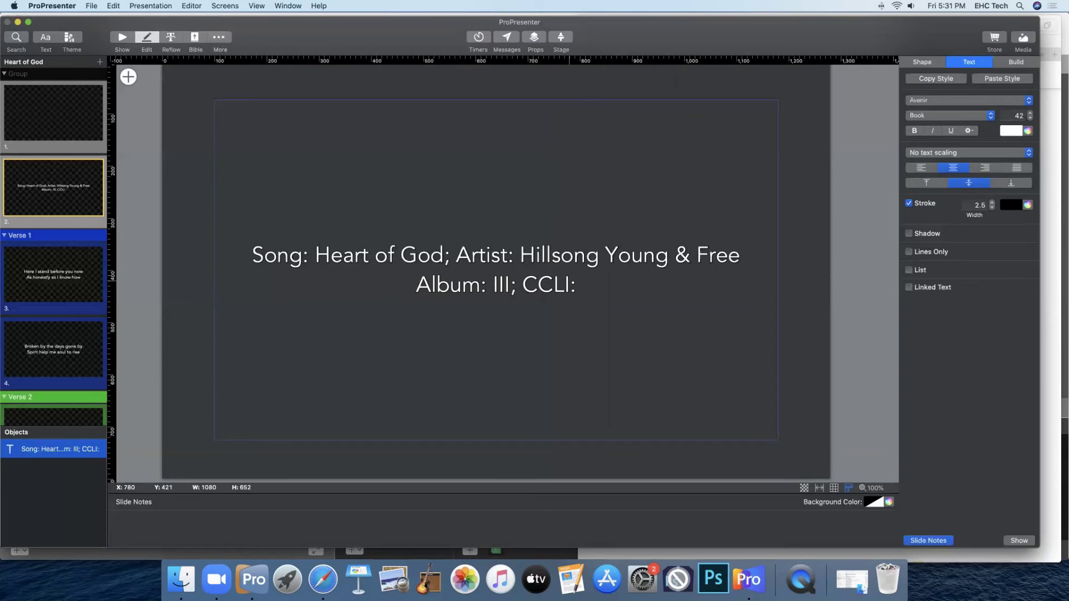
{"action": "scroll", "coordinate": [570, 317], "scroll_direction": "up", "scroll_amount": 3}
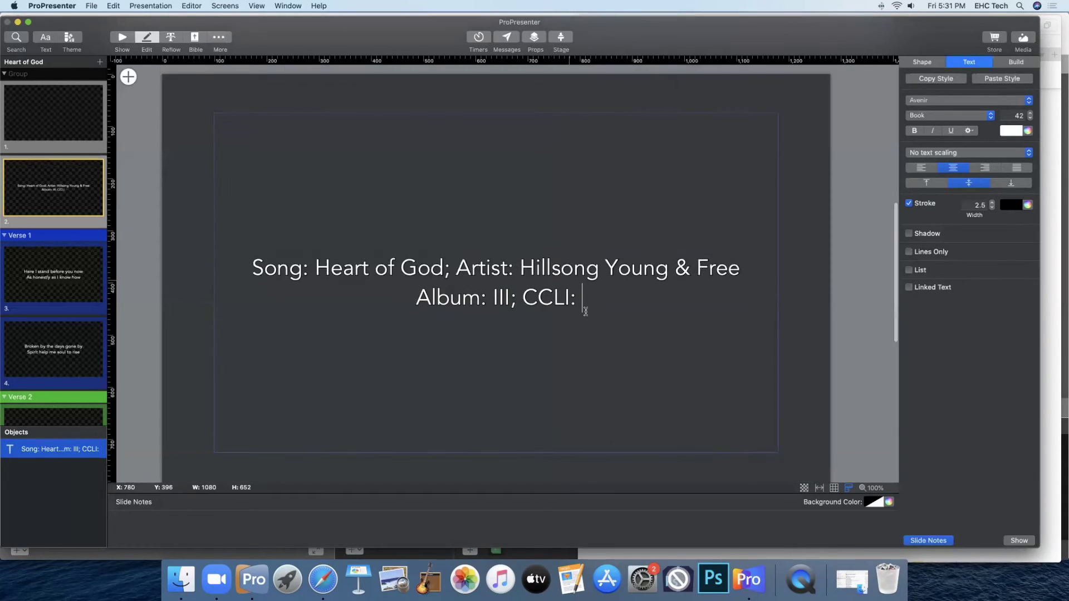
{"action": "left_click_drag", "start_coordinate": [570, 317], "coordinate": [253, 286]}
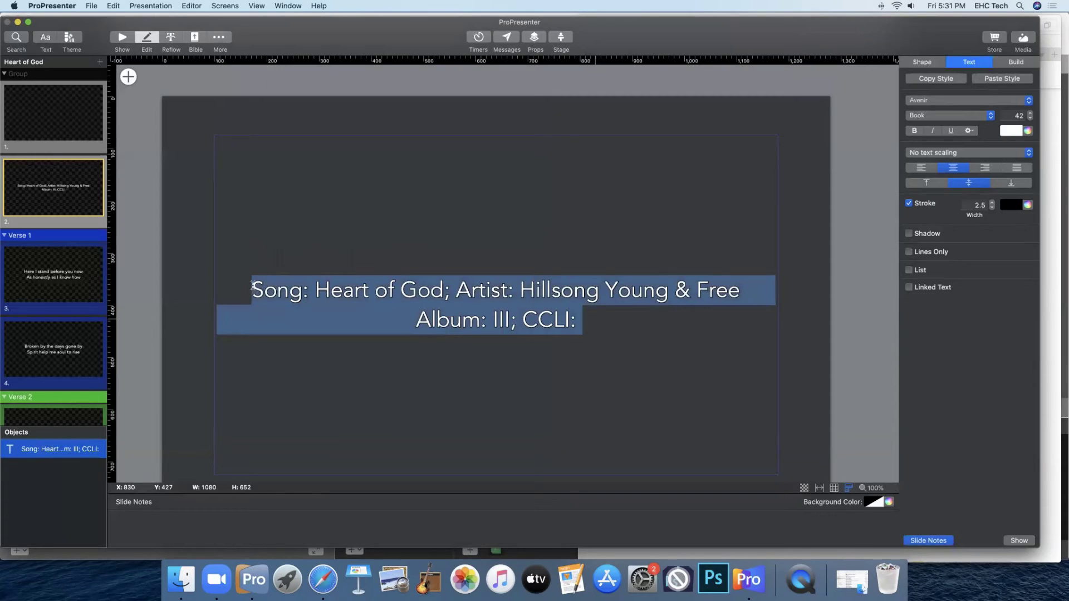
- Left-align the credits text and drag its box down and right on the slide
{"action": "left_click", "coordinate": [921, 169]}
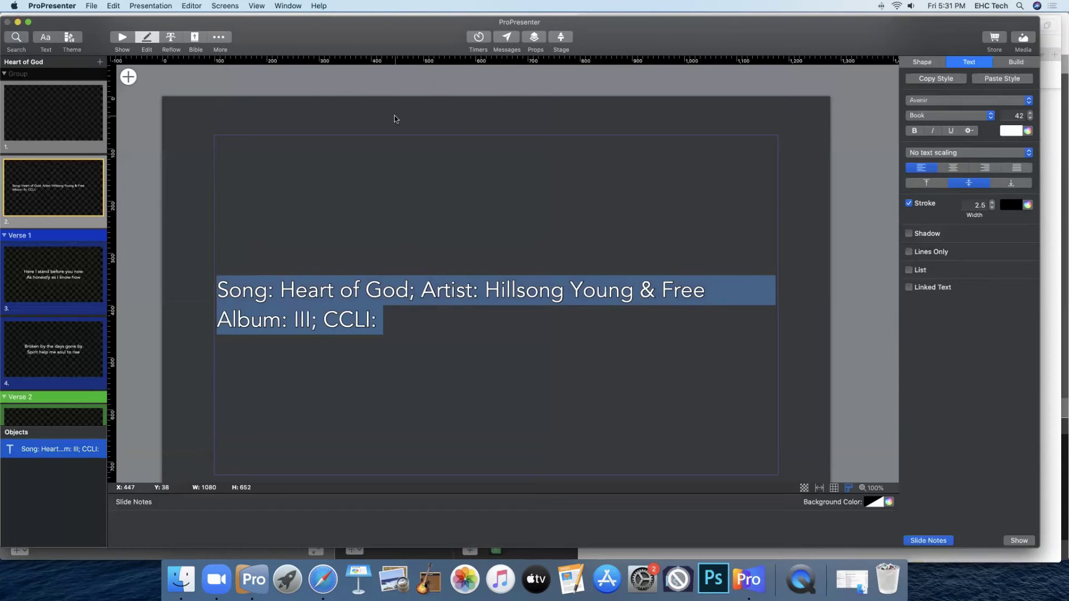
{"action": "left_click", "coordinate": [335, 209]}
{"action": "left_click_drag", "start_coordinate": [300, 200], "coordinate": [352, 355]}
- Nudge the credits box further toward the bottom, then return to the slides grid
{"action": "scroll", "coordinate": [417, 200], "scroll_direction": "down", "scroll_amount": 3}
{"action": "scroll", "coordinate": [419, 199], "scroll_direction": "down", "scroll_amount": 3}
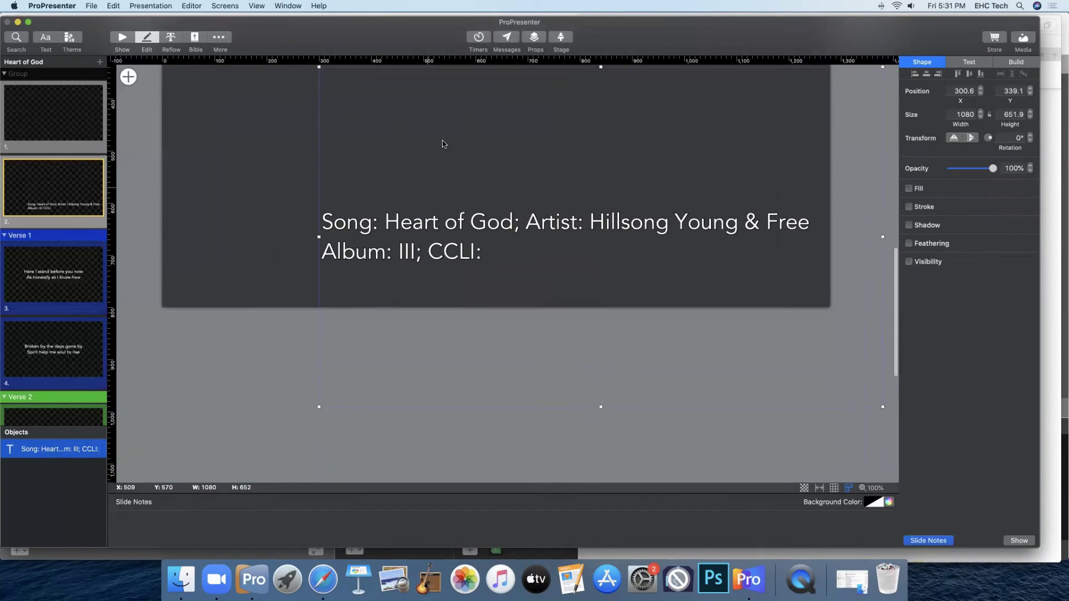
{"action": "left_click_drag", "start_coordinate": [442, 151], "coordinate": [378, 165]}
{"action": "left_click", "coordinate": [218, 146]}
{"action": "scroll", "coordinate": [247, 154], "scroll_direction": "up", "scroll_amount": 5}
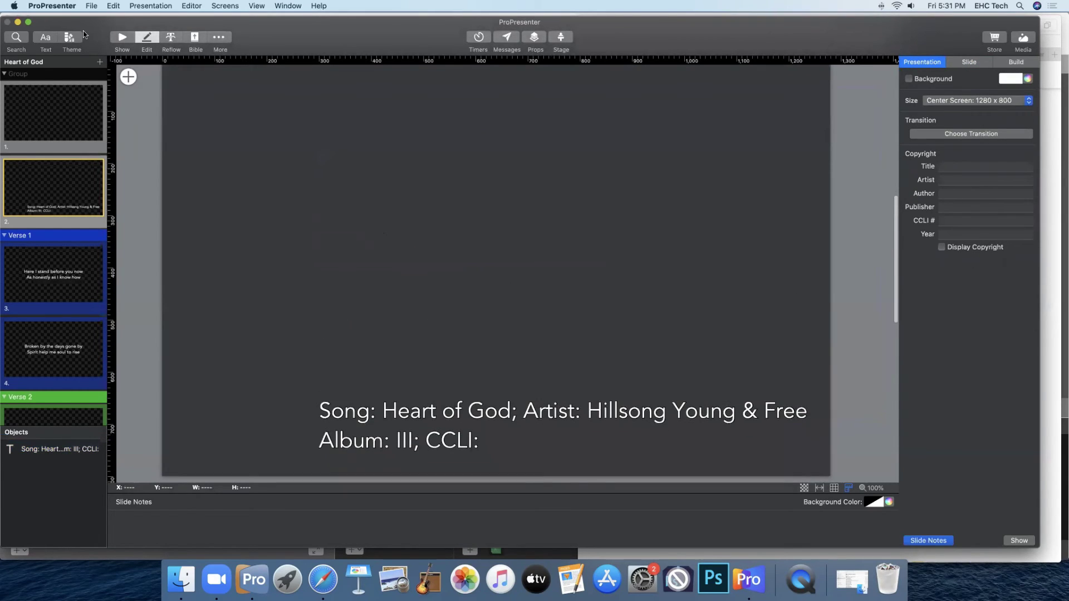
{"action": "left_click", "coordinate": [122, 37]}
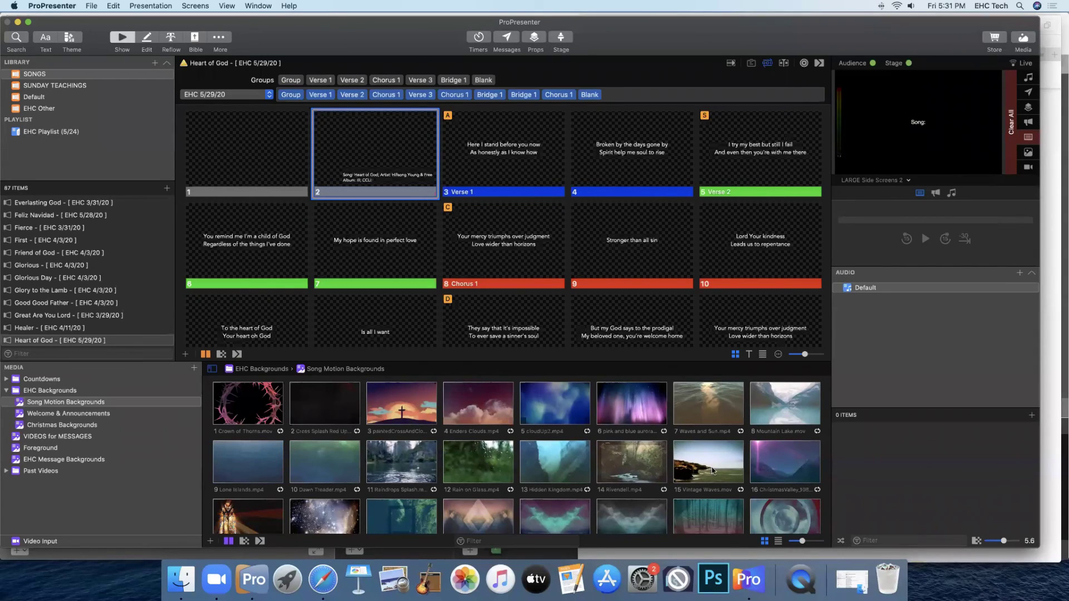
- Set the Enders Clouds.mp4 video as slide 1's motion background
{"action": "left_click", "coordinate": [252, 140]}
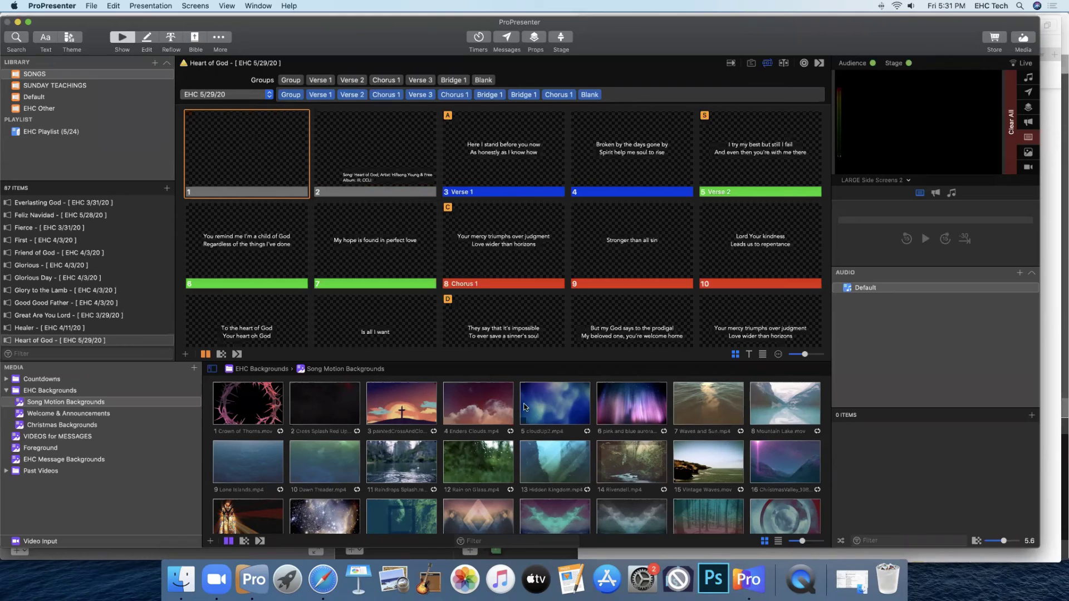
{"action": "left_click_drag", "start_coordinate": [438, 384], "coordinate": [242, 191]}
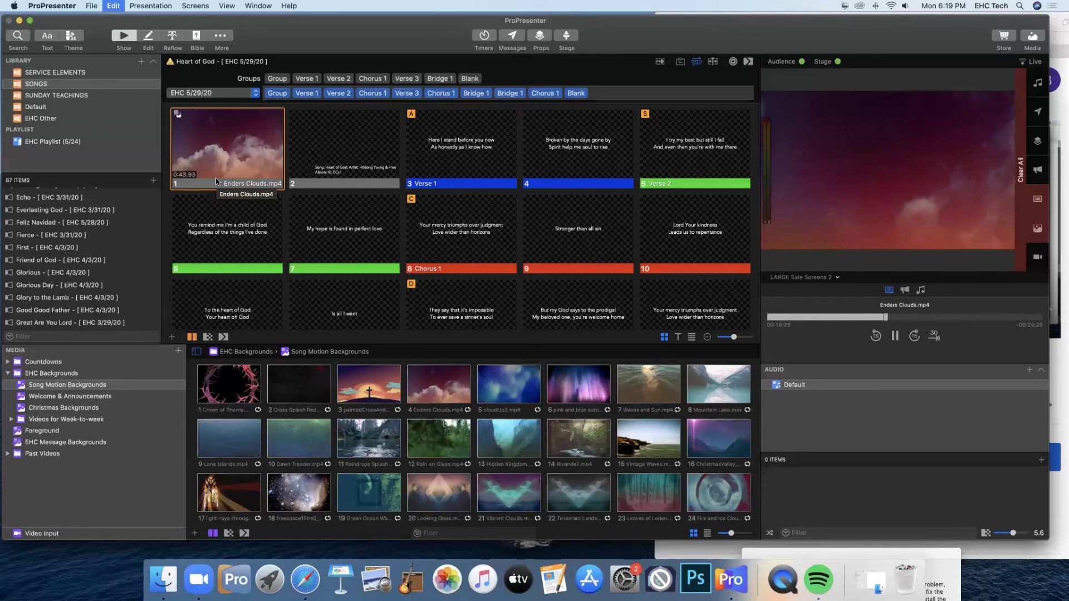
{"action": "key", "text": "super+a"}
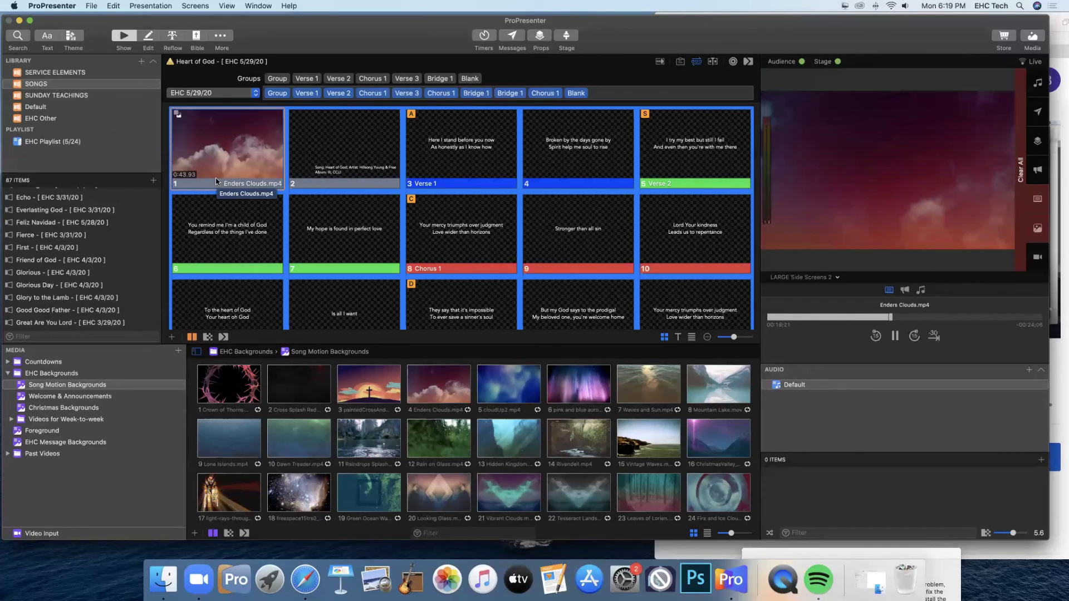
- Apply a 0.52-second Dissolve transition to all slides, then trigger slide 1 to show the clouds
{"action": "right_click", "coordinate": [321, 154]}
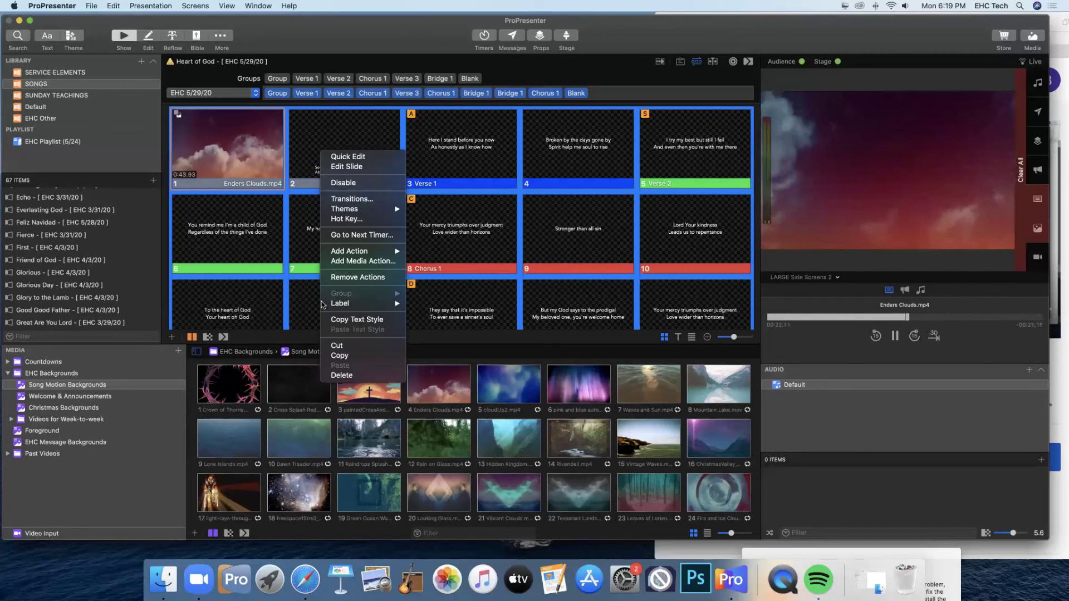
{"action": "left_click", "coordinate": [351, 200]}
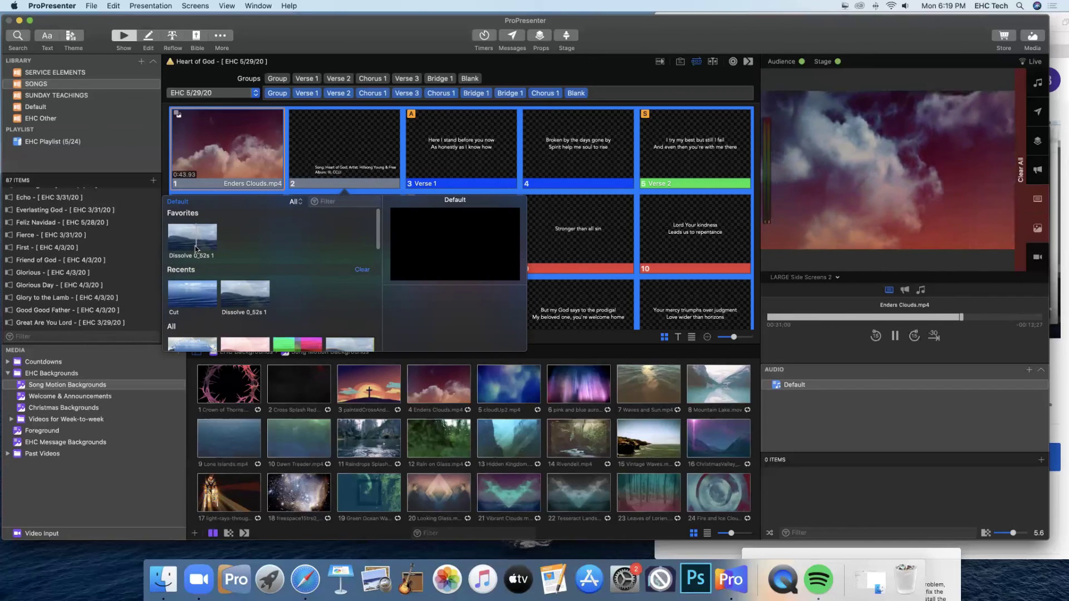
{"action": "left_click", "coordinate": [196, 247]}
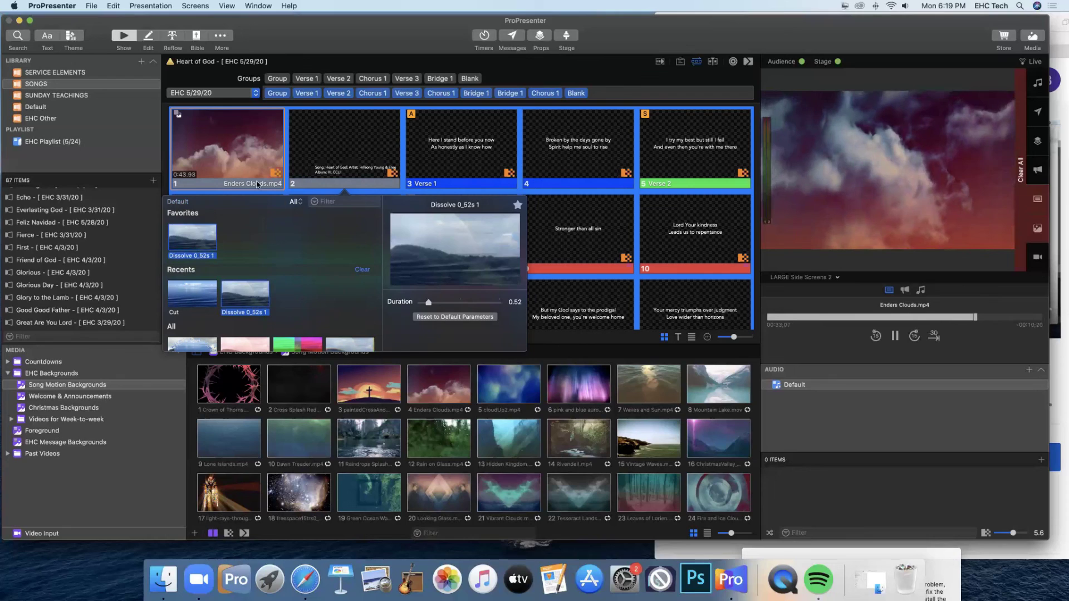
{"action": "left_click", "coordinate": [332, 156]}
{"action": "left_click", "coordinate": [326, 158]}
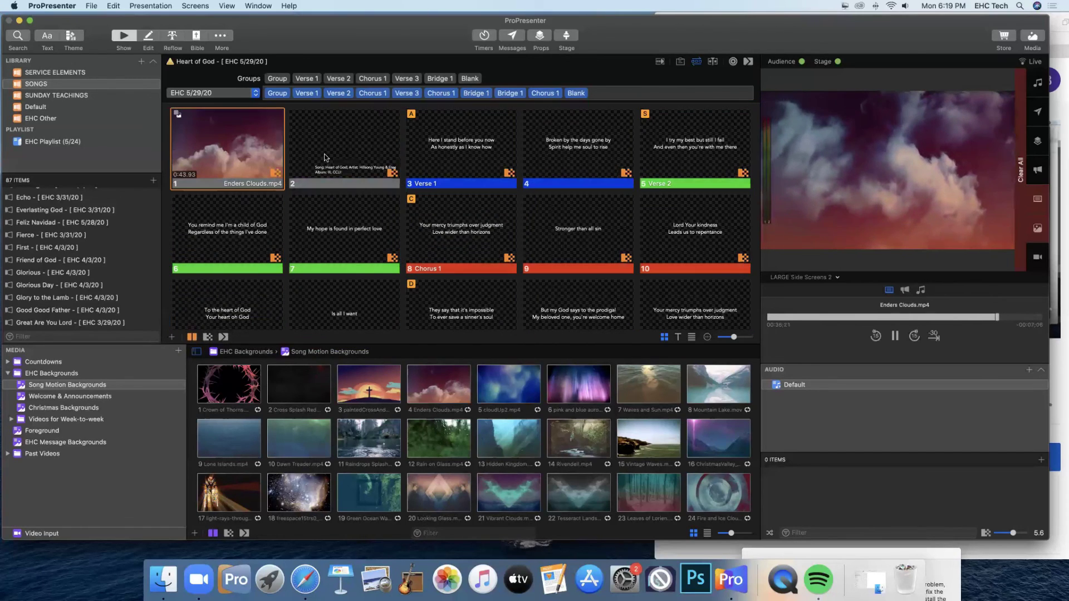
{"action": "left_click", "coordinate": [238, 150]}
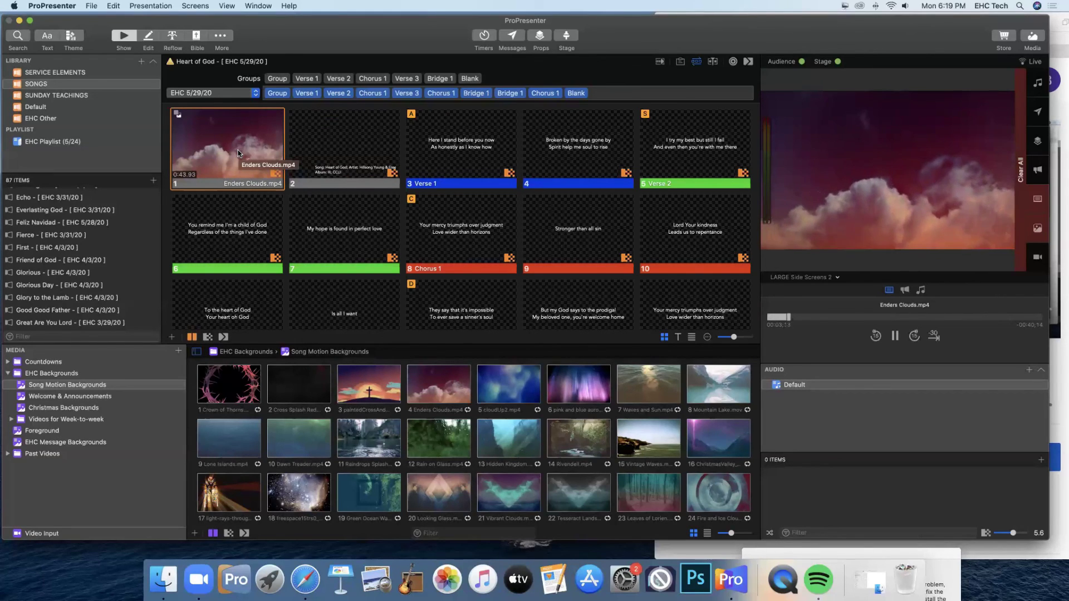
- Add an Audience Look action to slide 1 that switches to the Worship look
{"action": "right_click", "coordinate": [239, 149]}
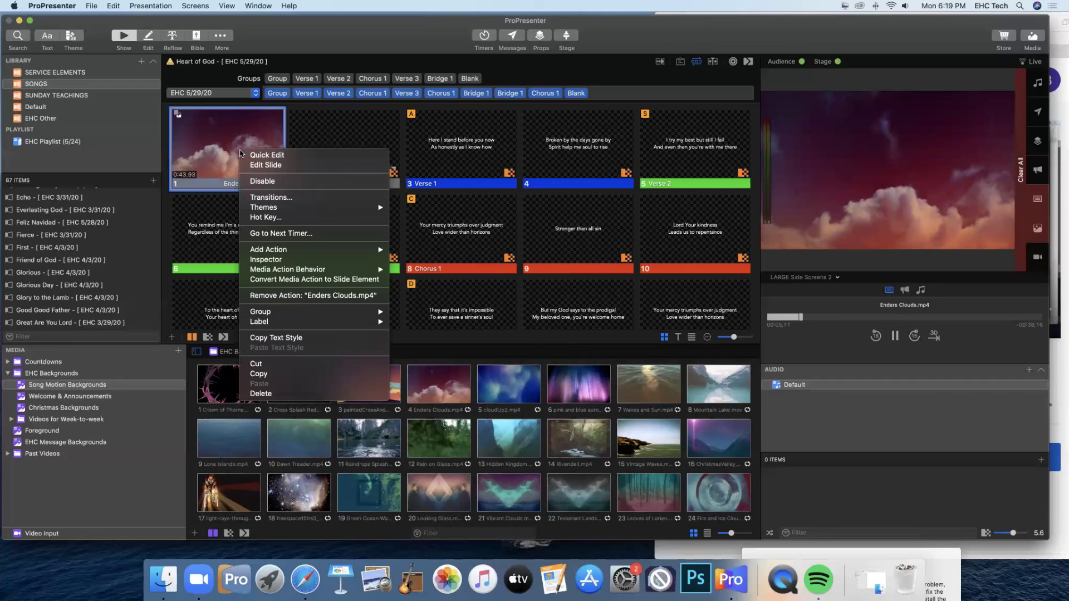
{"action": "mouse_move", "coordinate": [294, 254]}
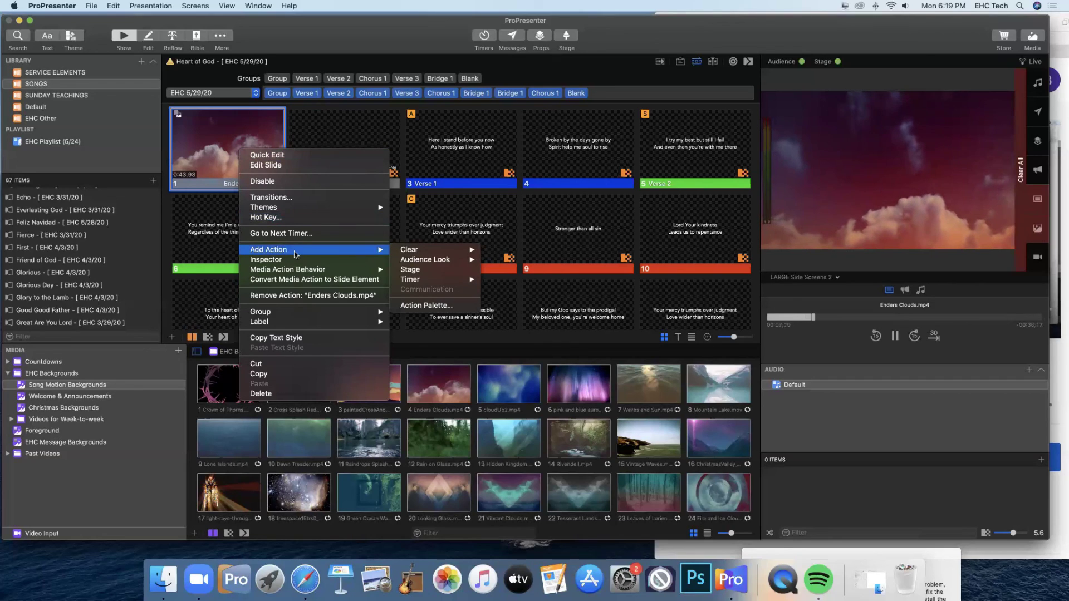
{"action": "mouse_move", "coordinate": [434, 260]}
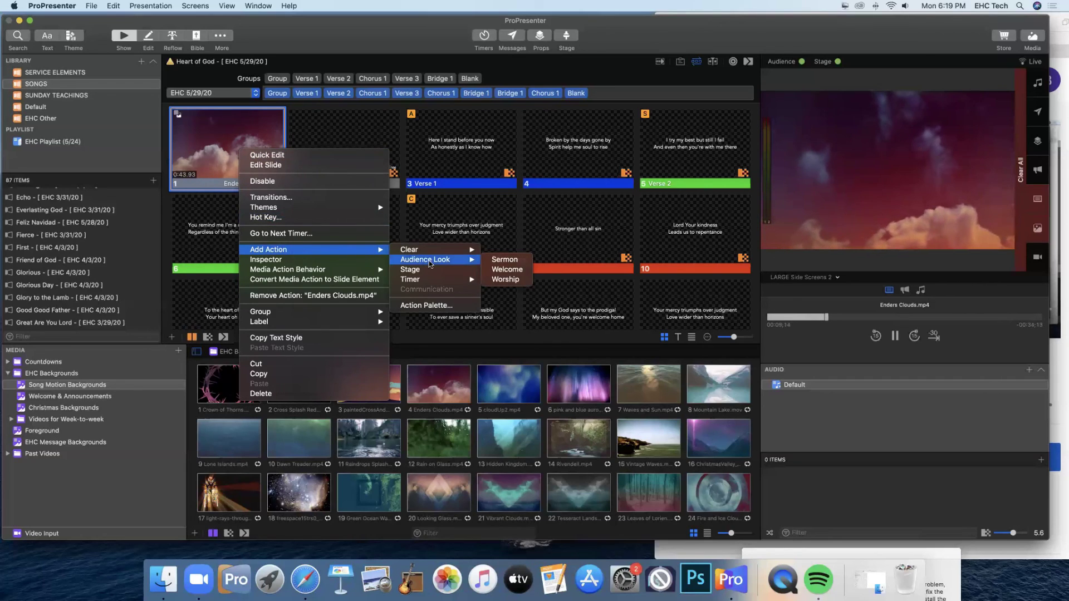
{"action": "left_click", "coordinate": [502, 280]}
{"action": "scroll", "coordinate": [502, 283], "scroll_direction": "down", "scroll_amount": 5}
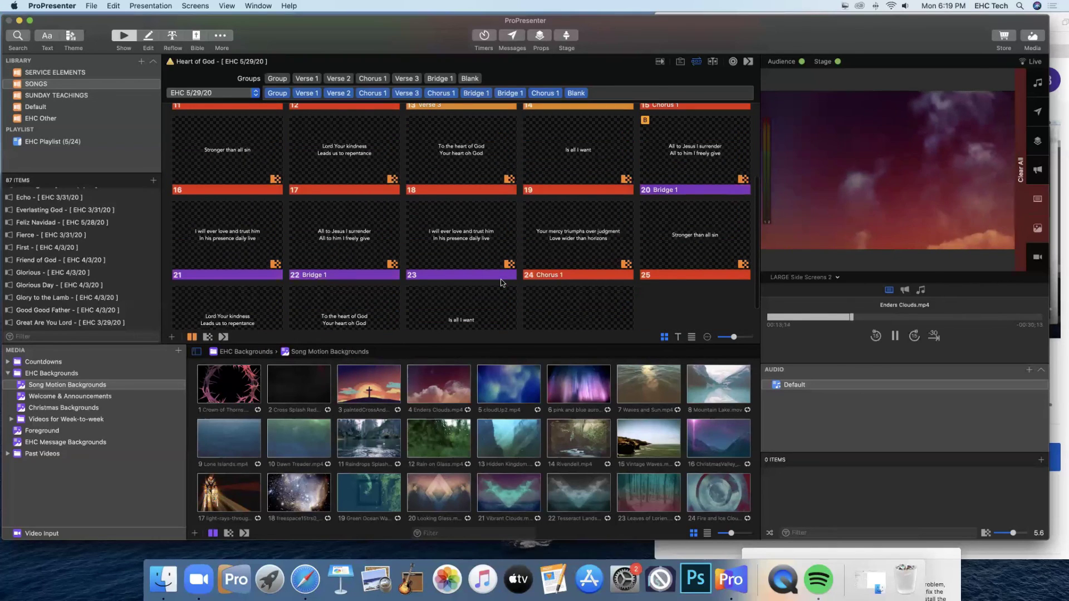
{"action": "scroll", "coordinate": [502, 283], "scroll_direction": "up", "scroll_amount": 5}
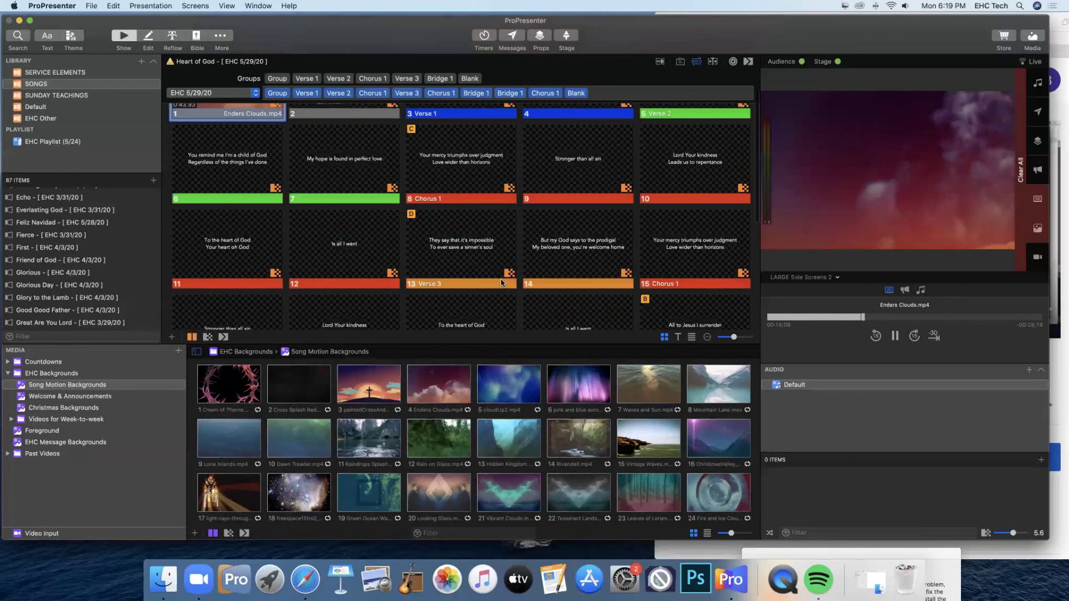